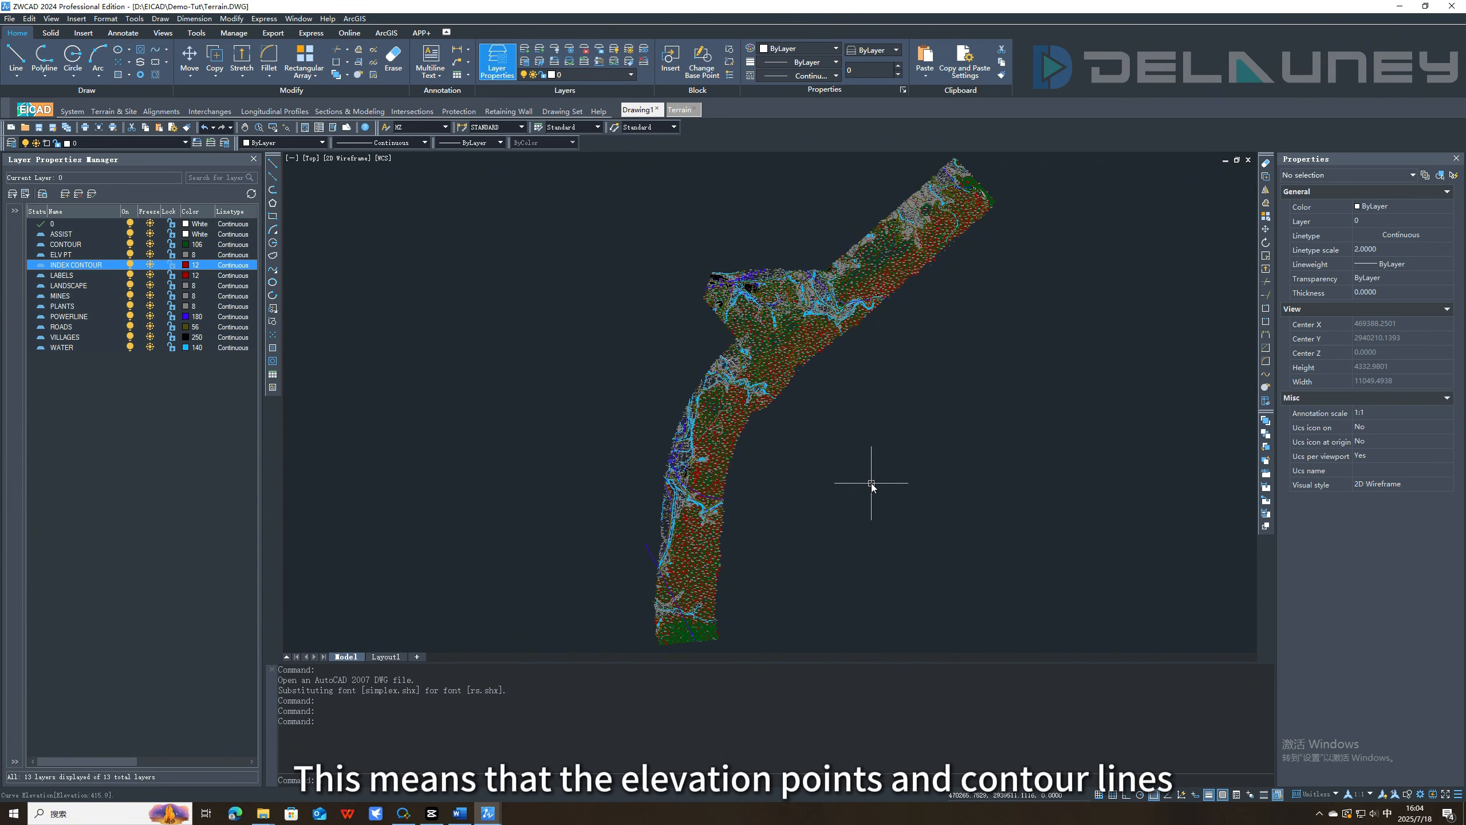
Inspect the elevation properties of a contour polyline and of the 459.5 elevation point block.
scroll(728, 360, up, 8)
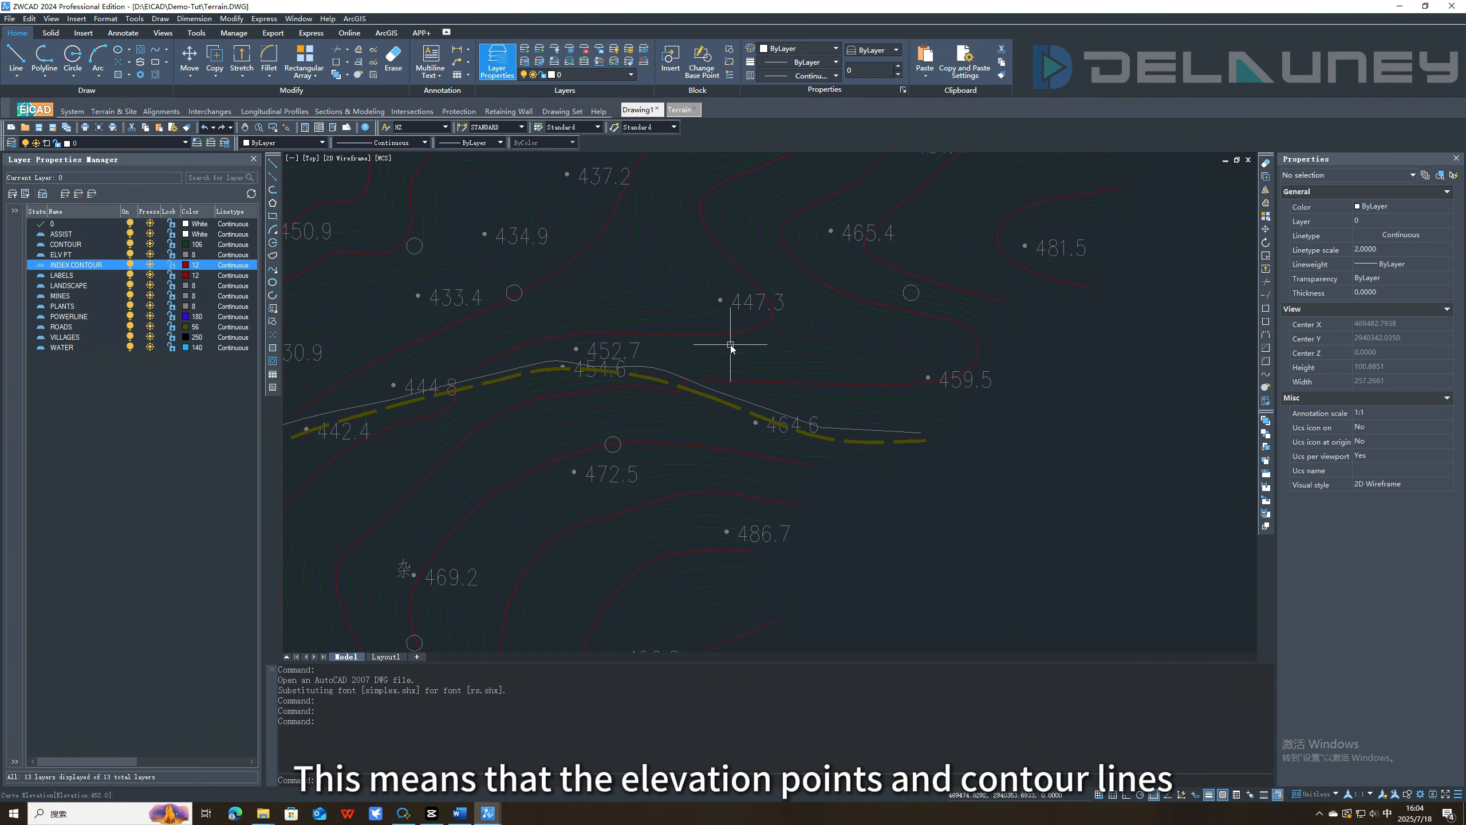
click(730, 345)
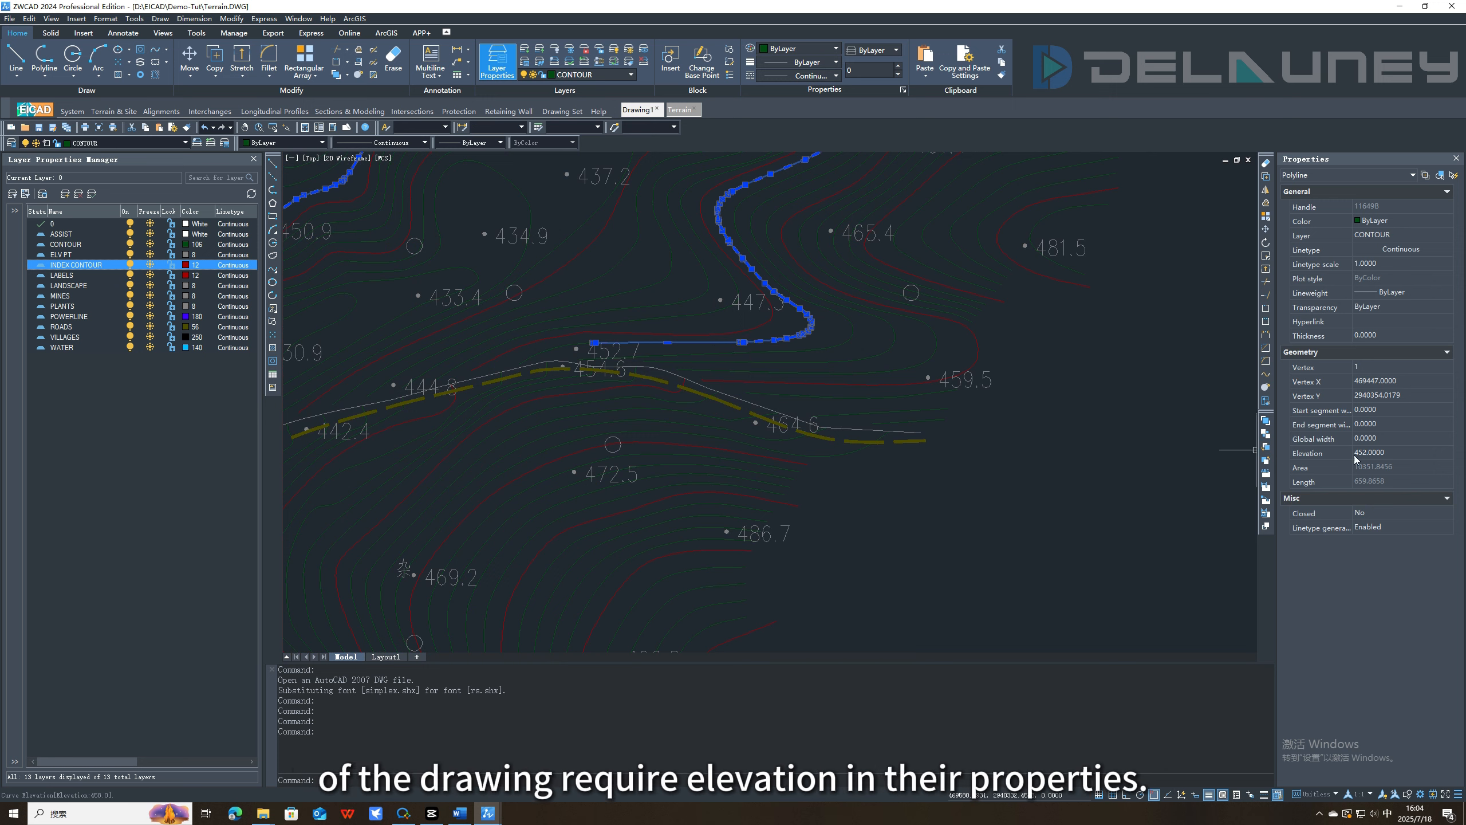
key(Escape)
click(936, 380)
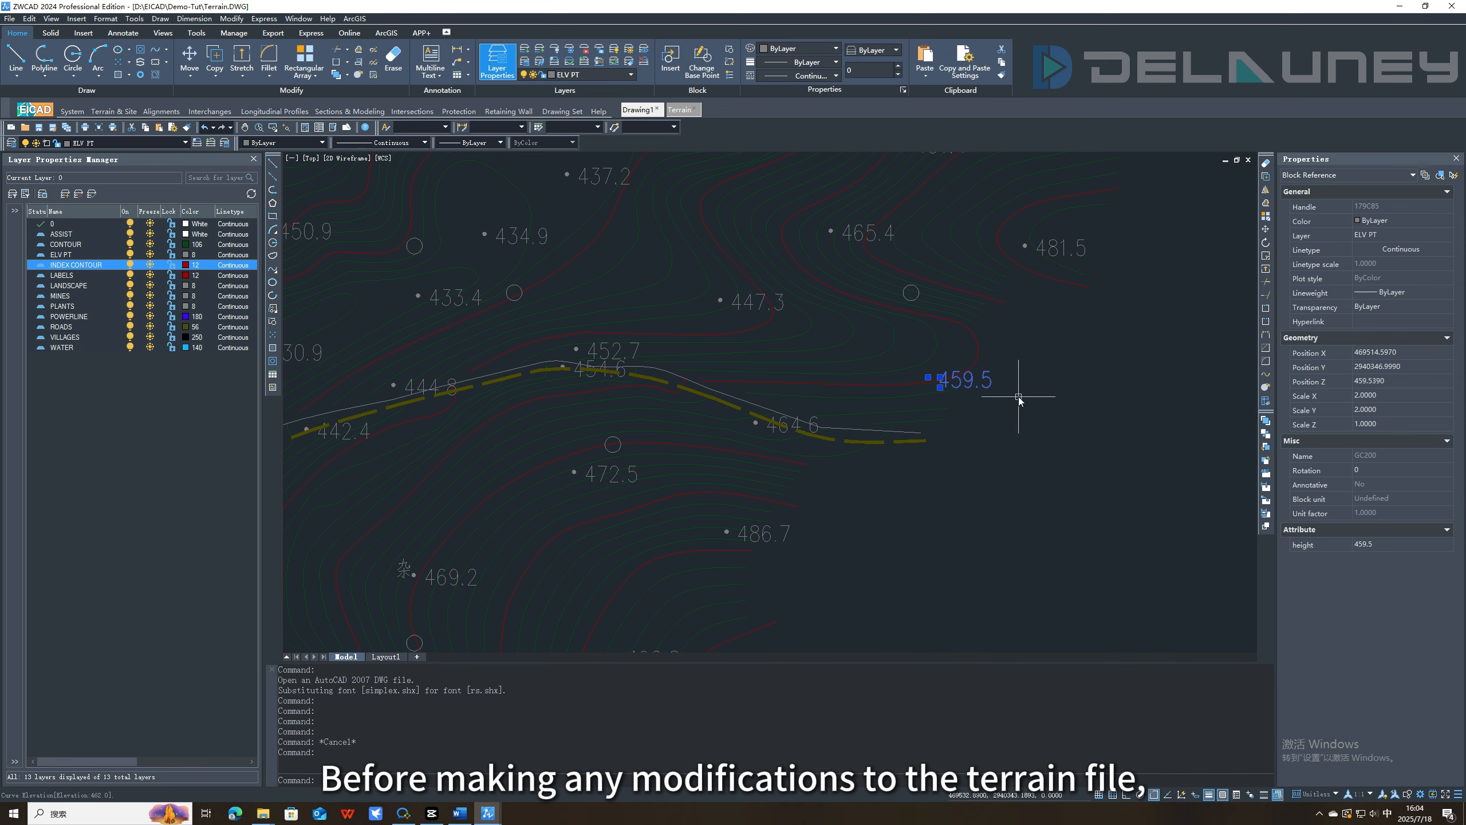
key(Escape)
scroll(858, 429, down, 10)
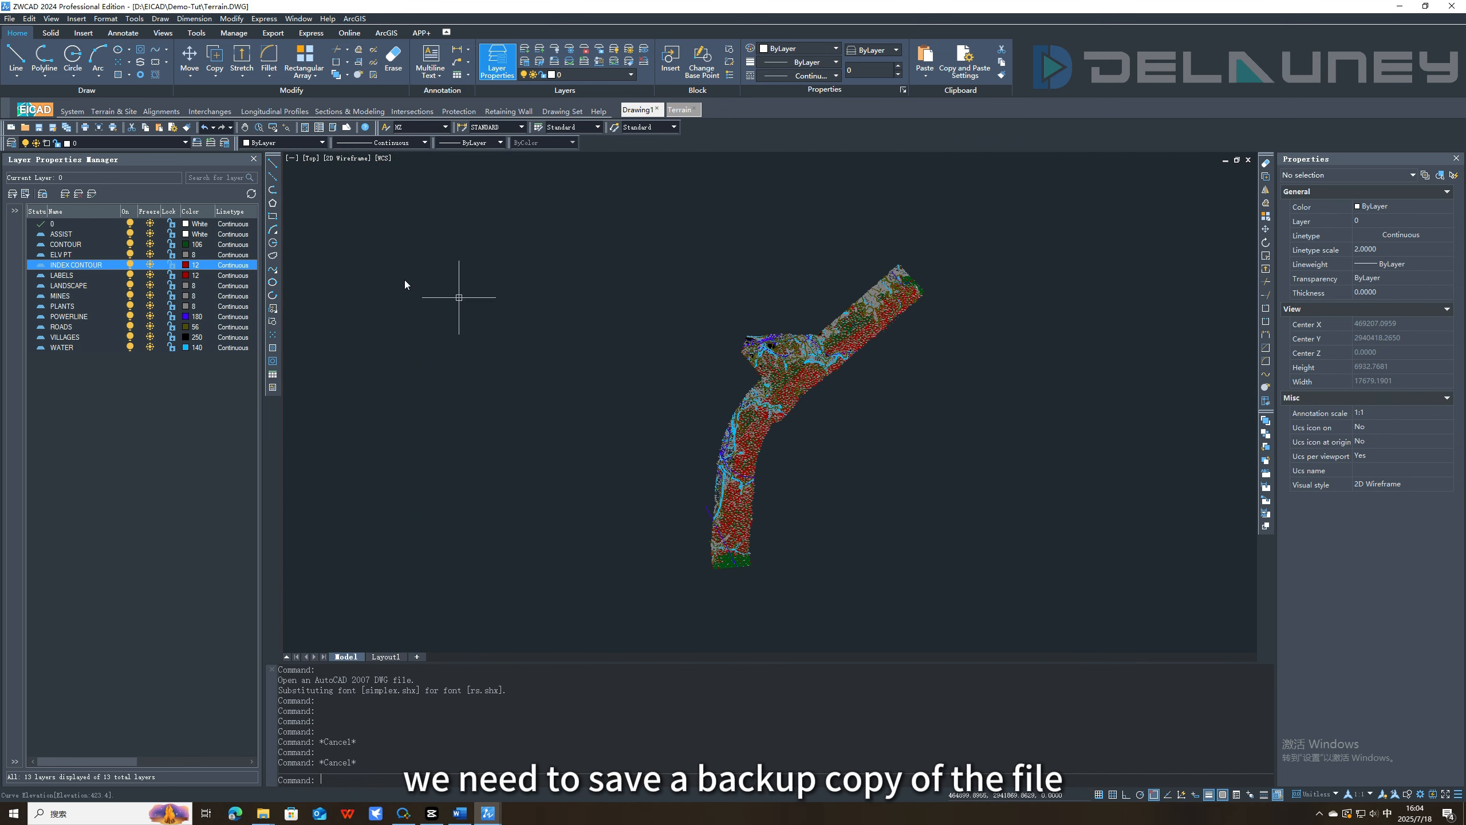
Save a backup copy of the drawing as Terrain.DWG in the TerrainReference folder.
click(10, 18)
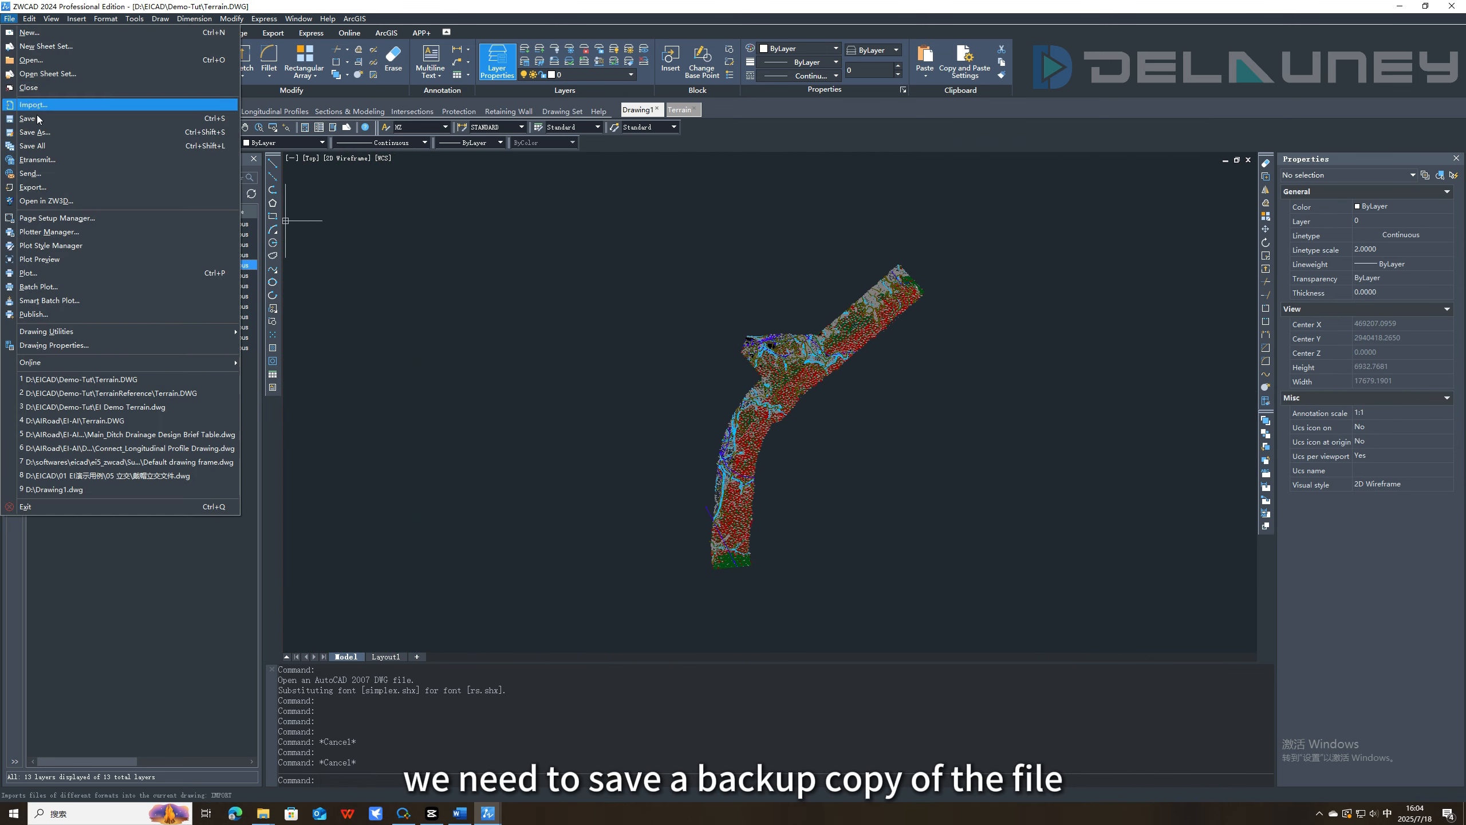
click(34, 132)
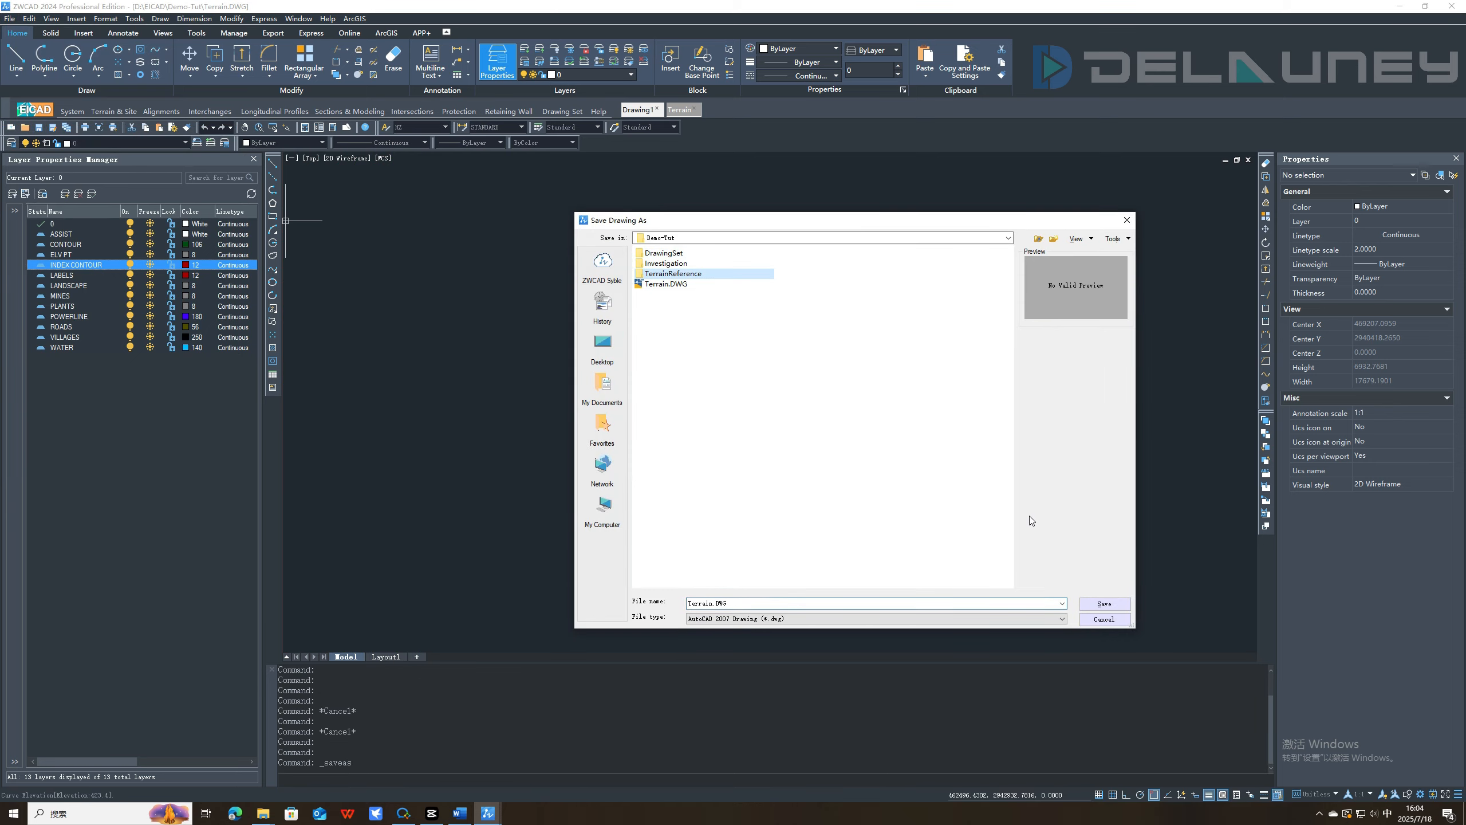
click(1104, 604)
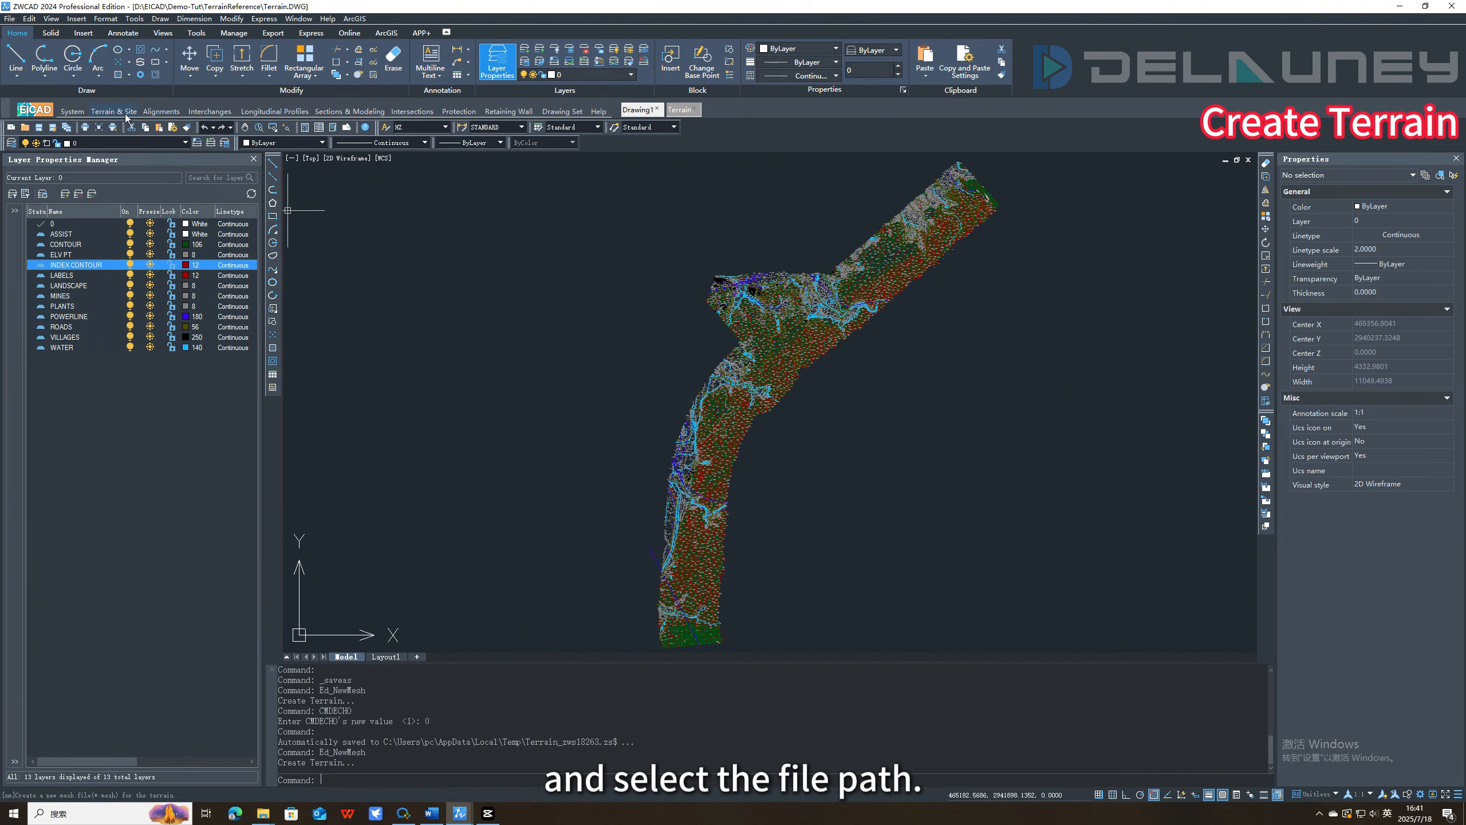
Create a terrain named Demo-Tut in the project folder D:\EICAD\Demo-Tut.
click(126, 115)
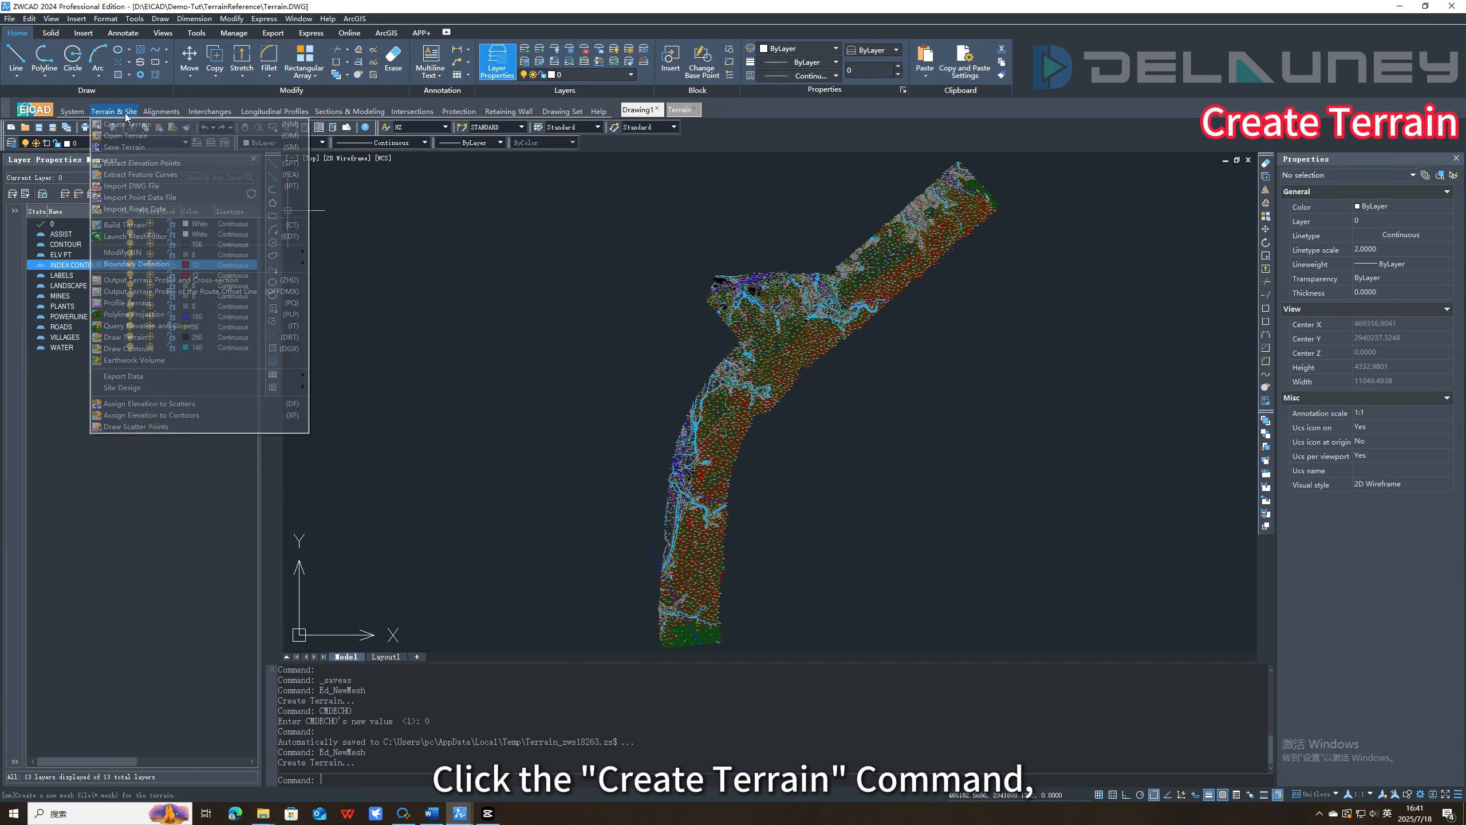
click(145, 126)
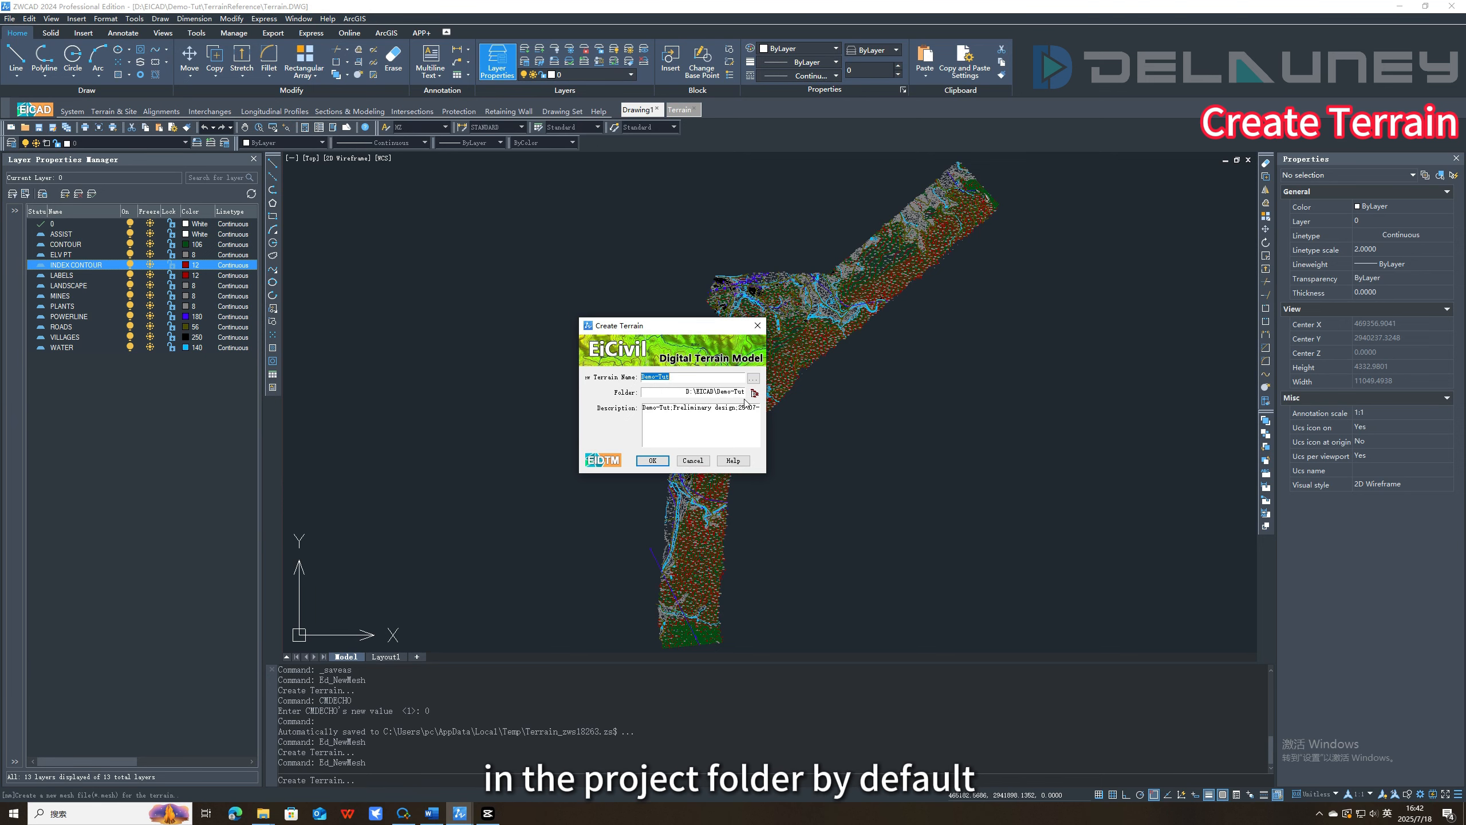
click(652, 460)
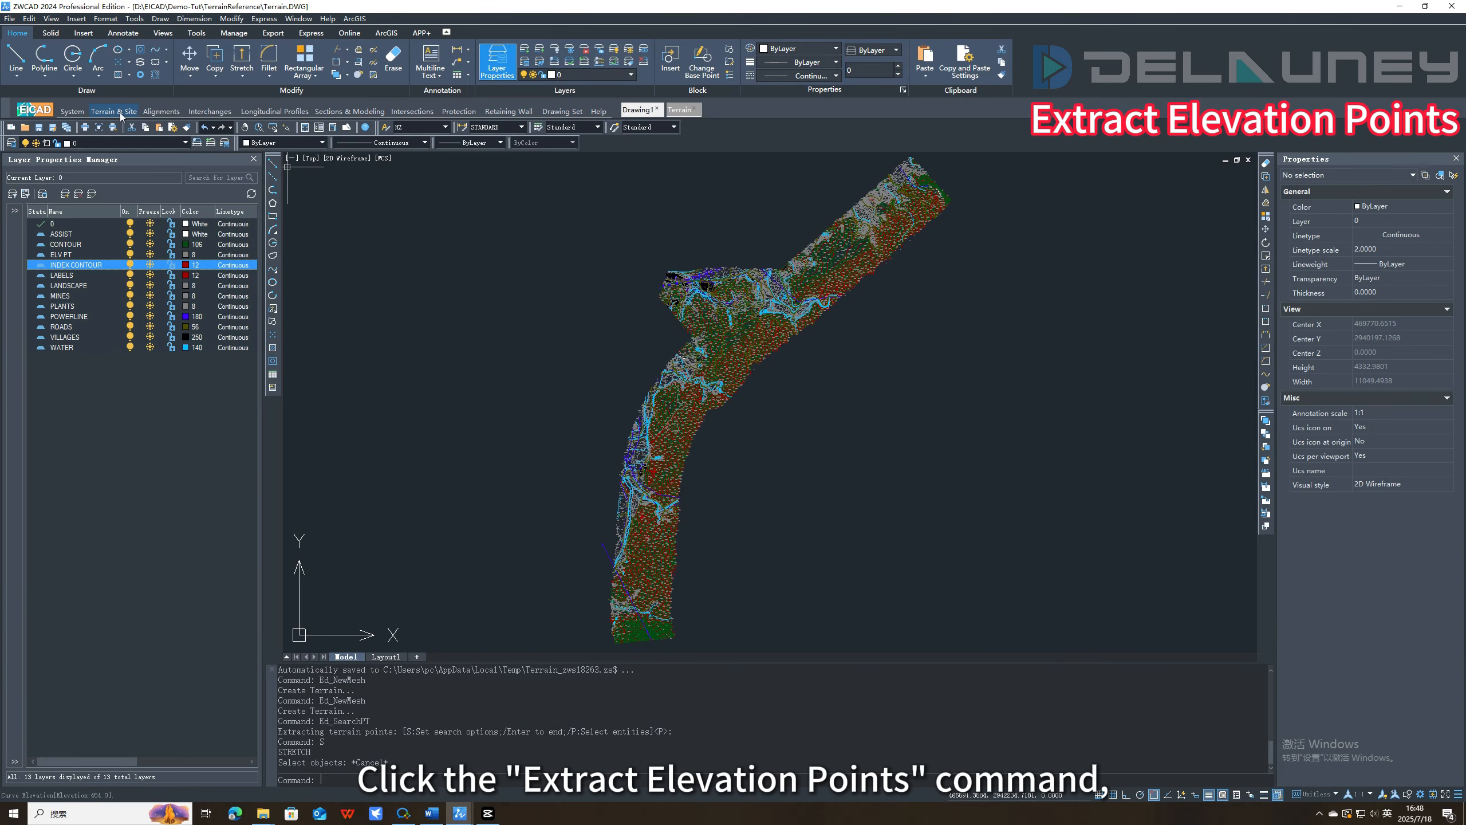
Start Extract Elevation Points and set its search range to a minimum elevation of 350 and a maximum of 550.
click(118, 112)
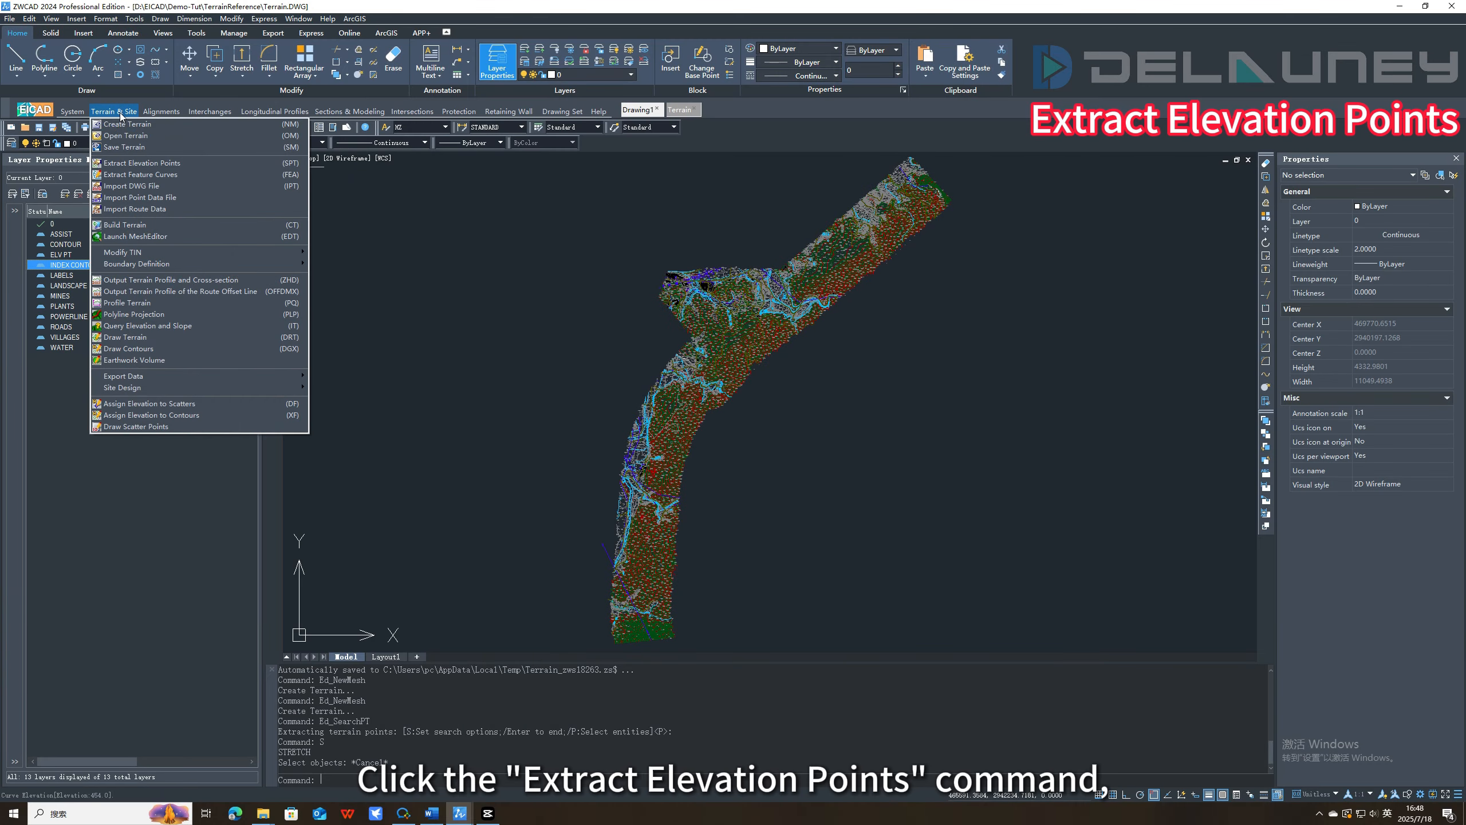
click(145, 164)
scroll(709, 373, up, 8)
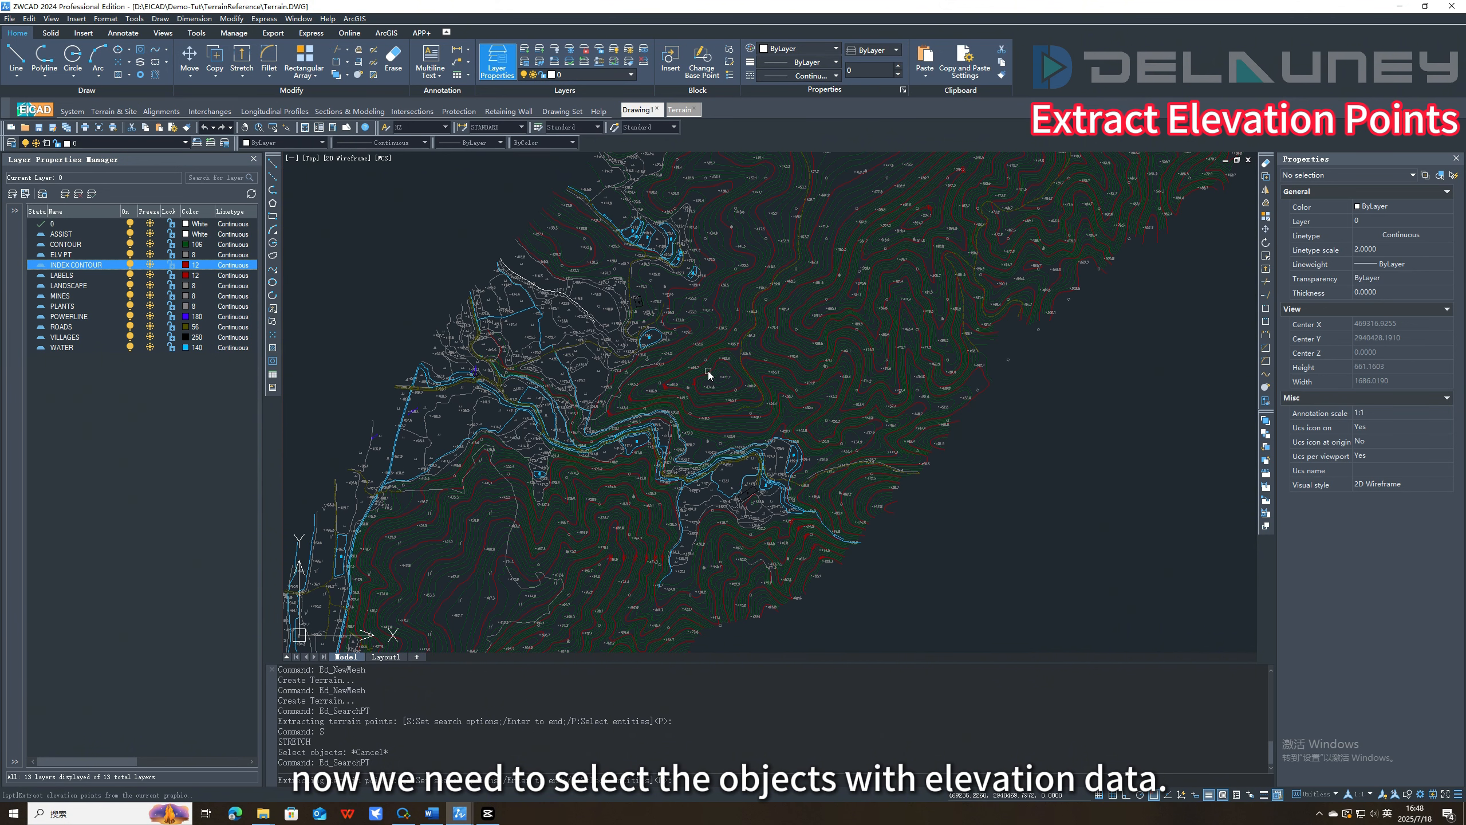
text(s)
key(Return)
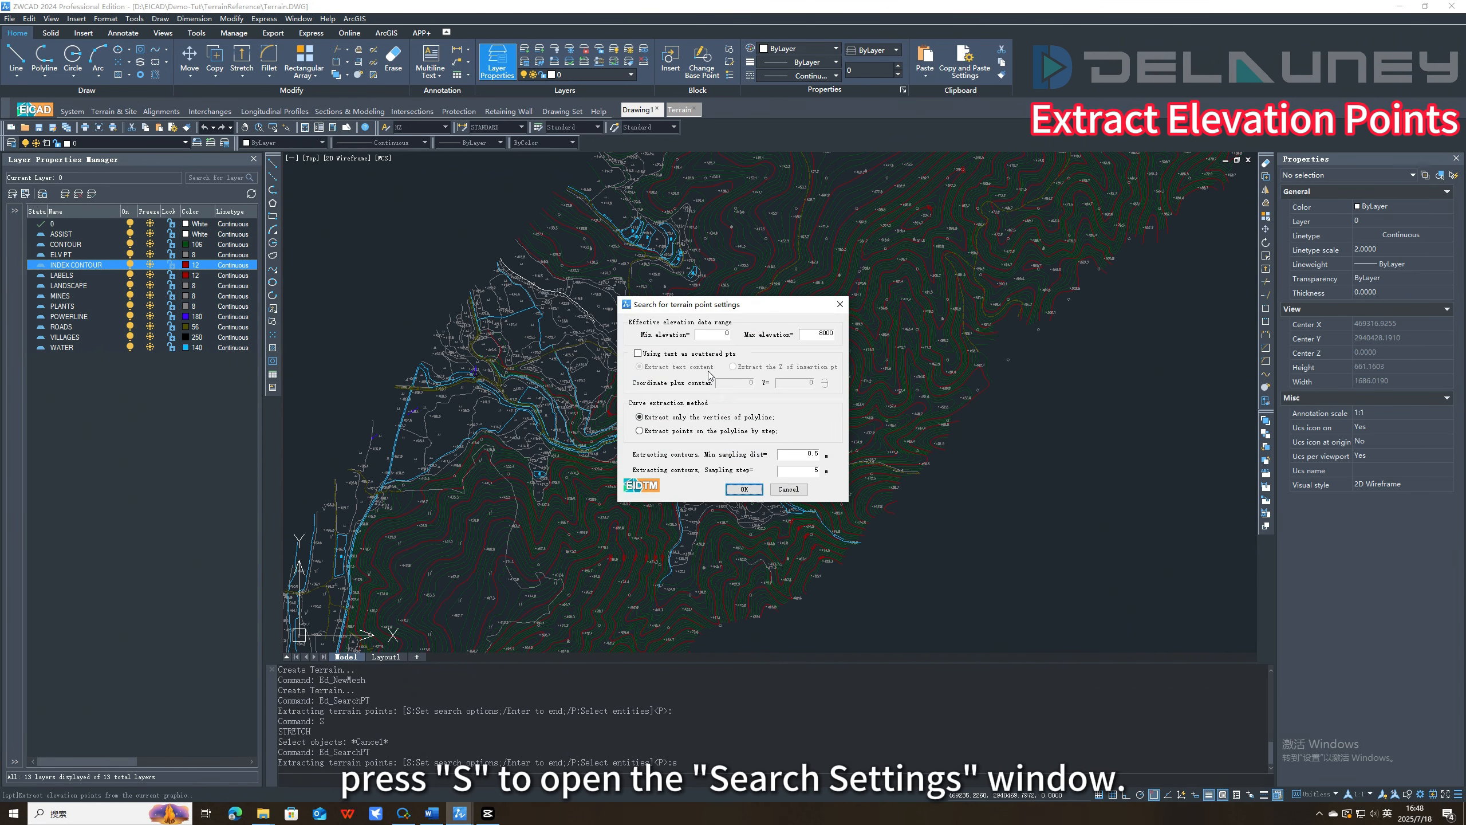
double_click(706, 335)
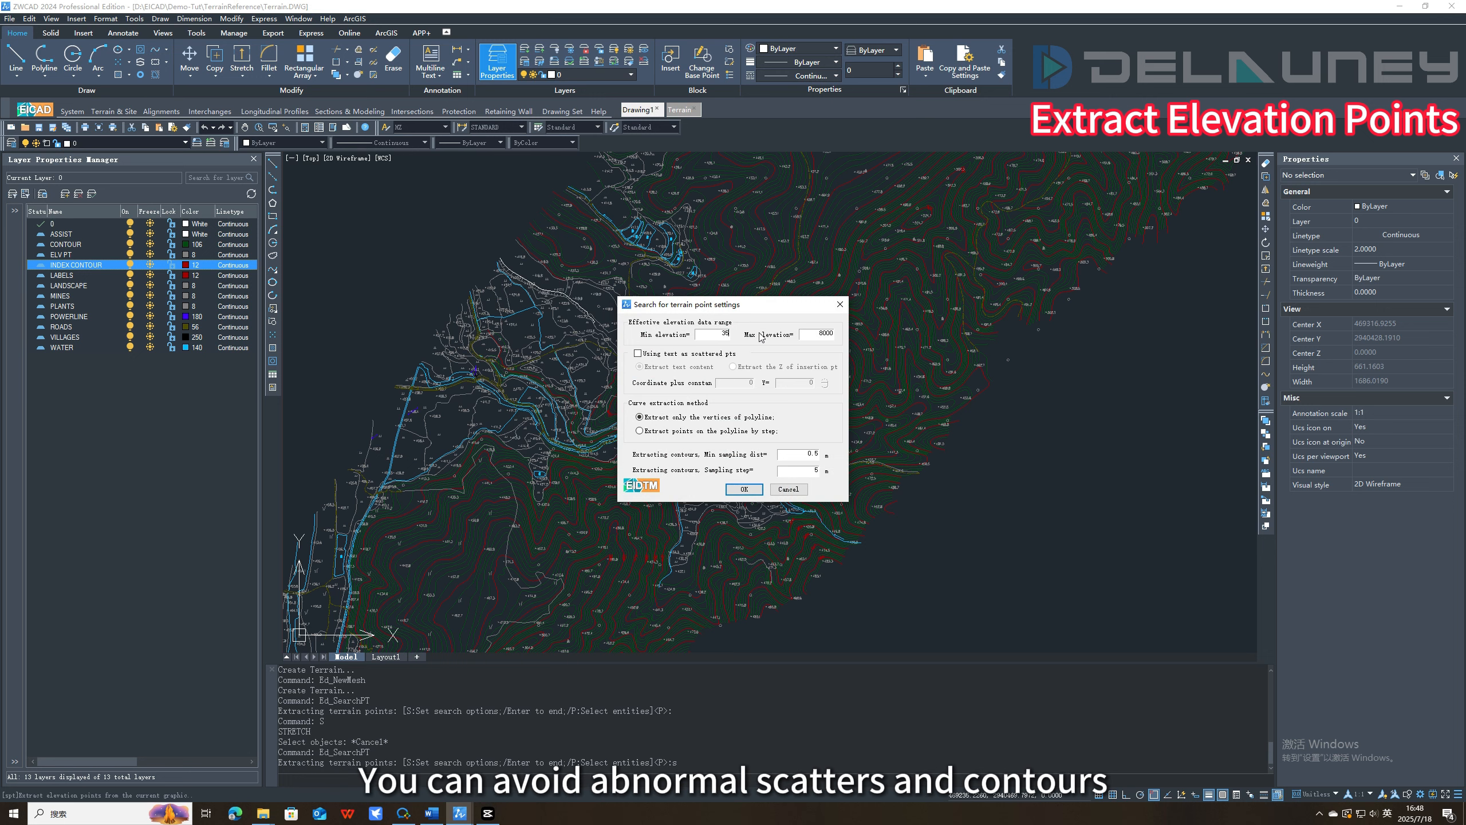
drag(802, 338, 845, 333)
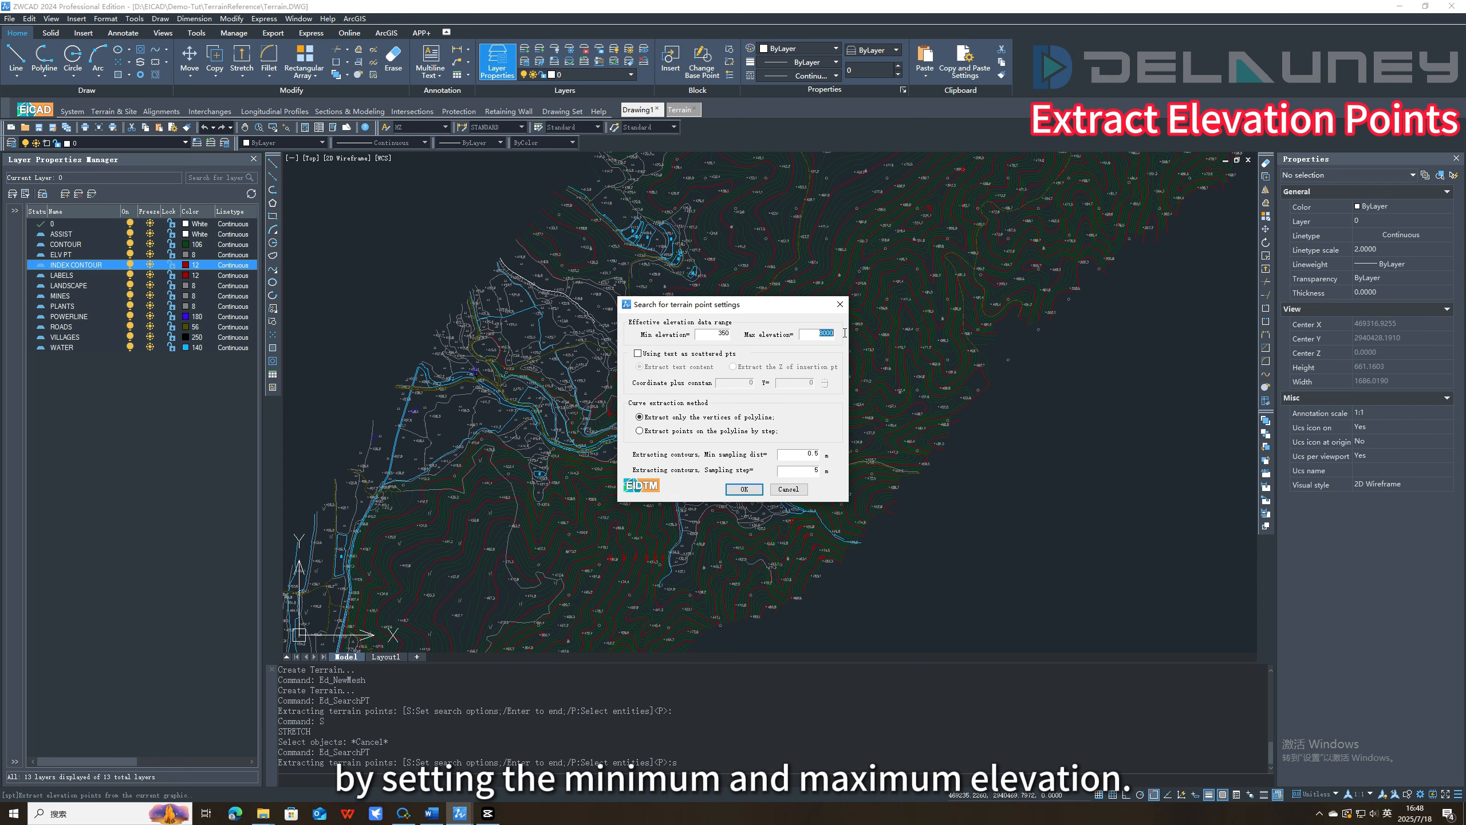
text(550)
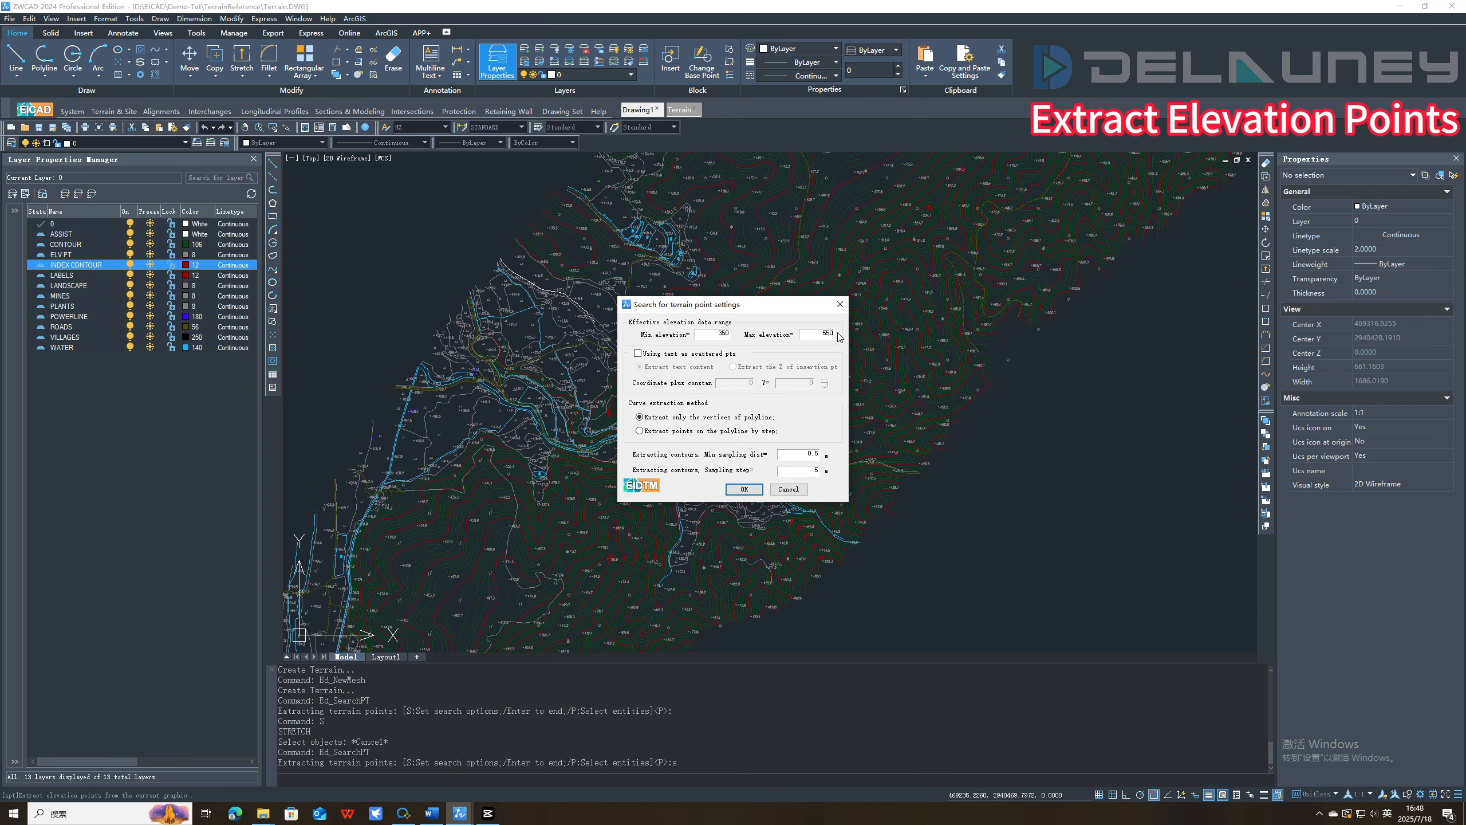
click(745, 490)
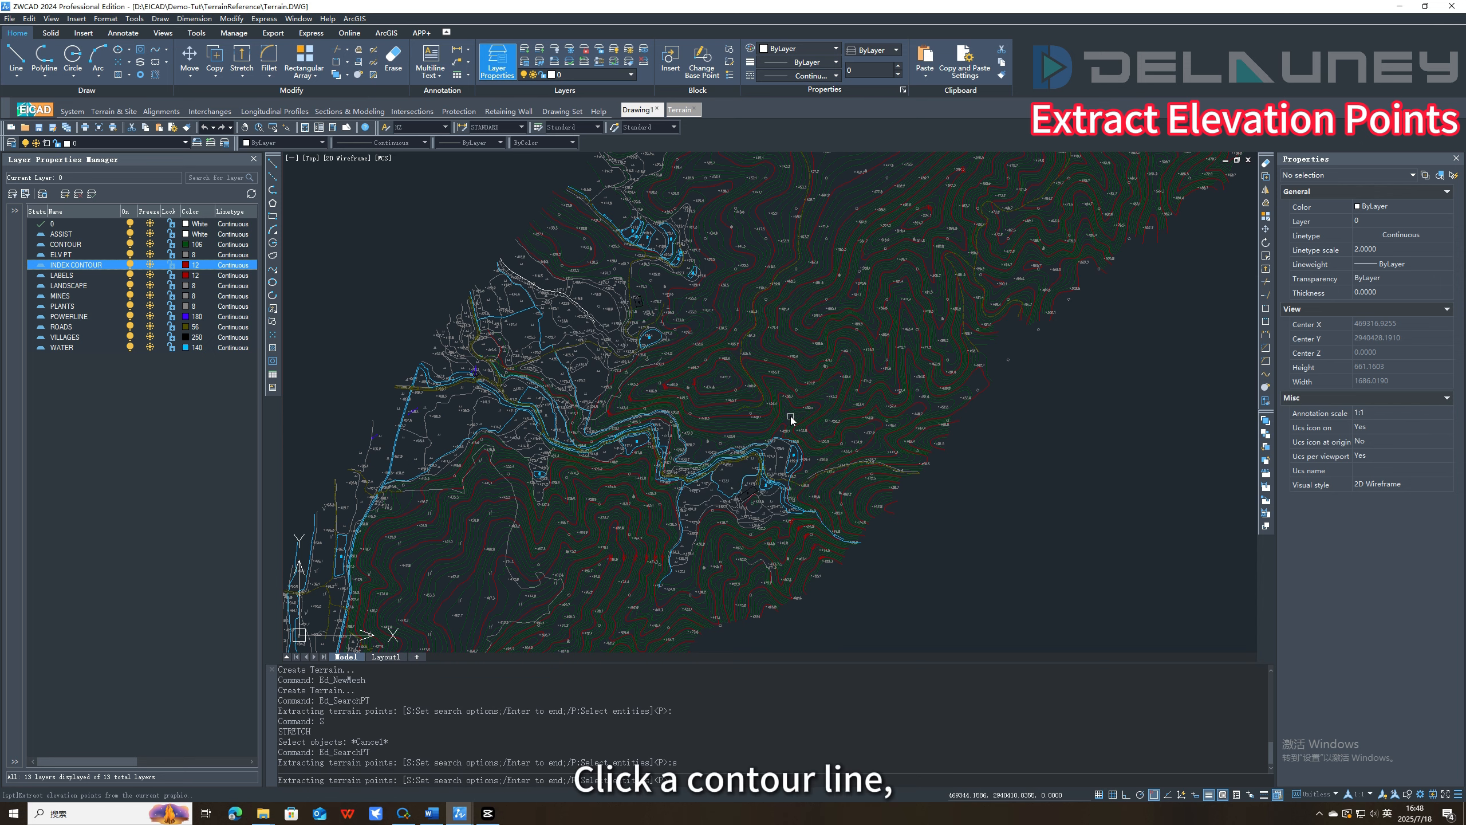
Extract the terrain data from the contours, the index contours and the elevation point blocks, reading the blocks by block point Z.
scroll(790, 414, up, 8)
click(789, 397)
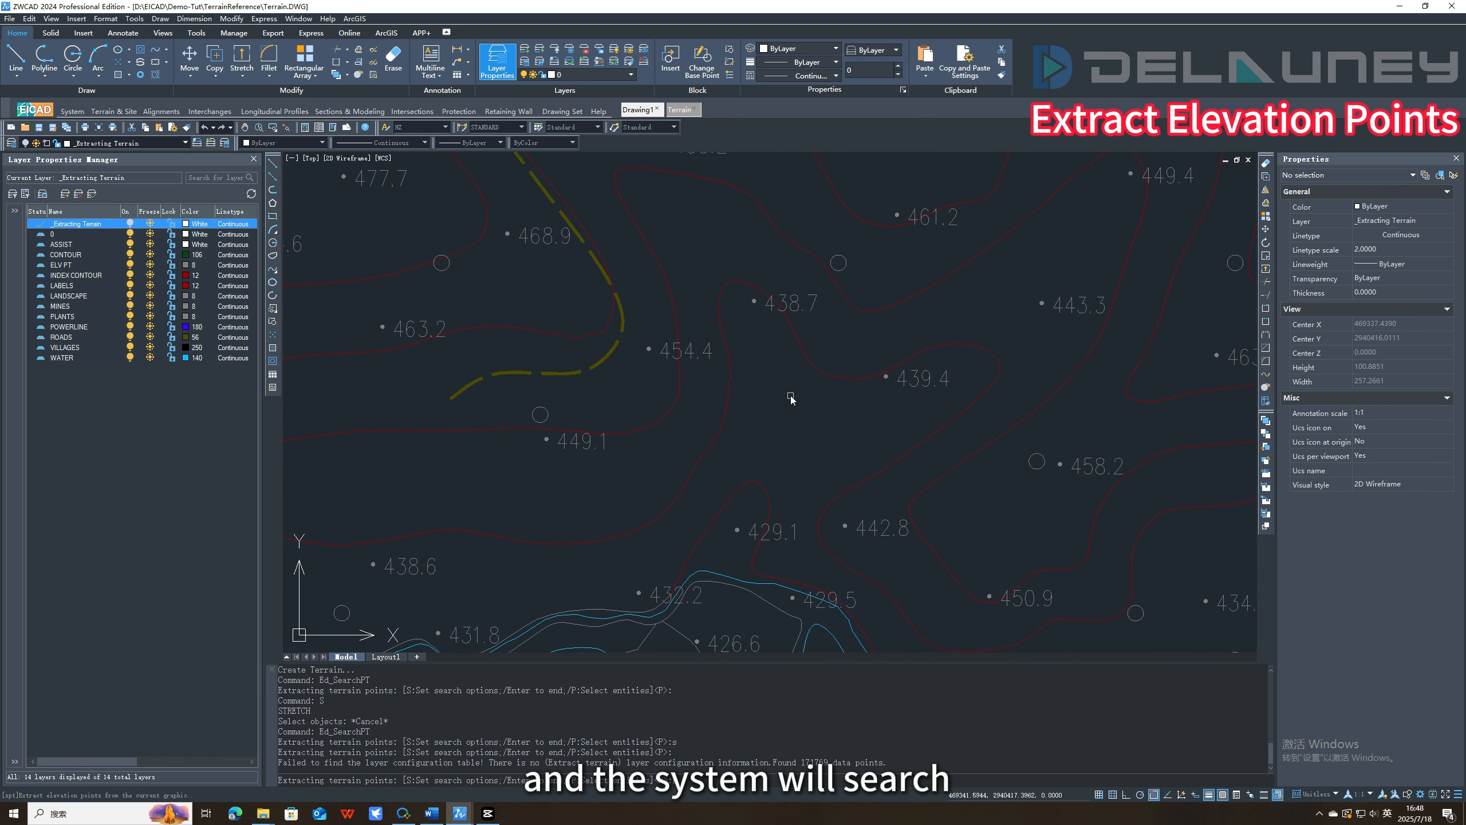
click(729, 389)
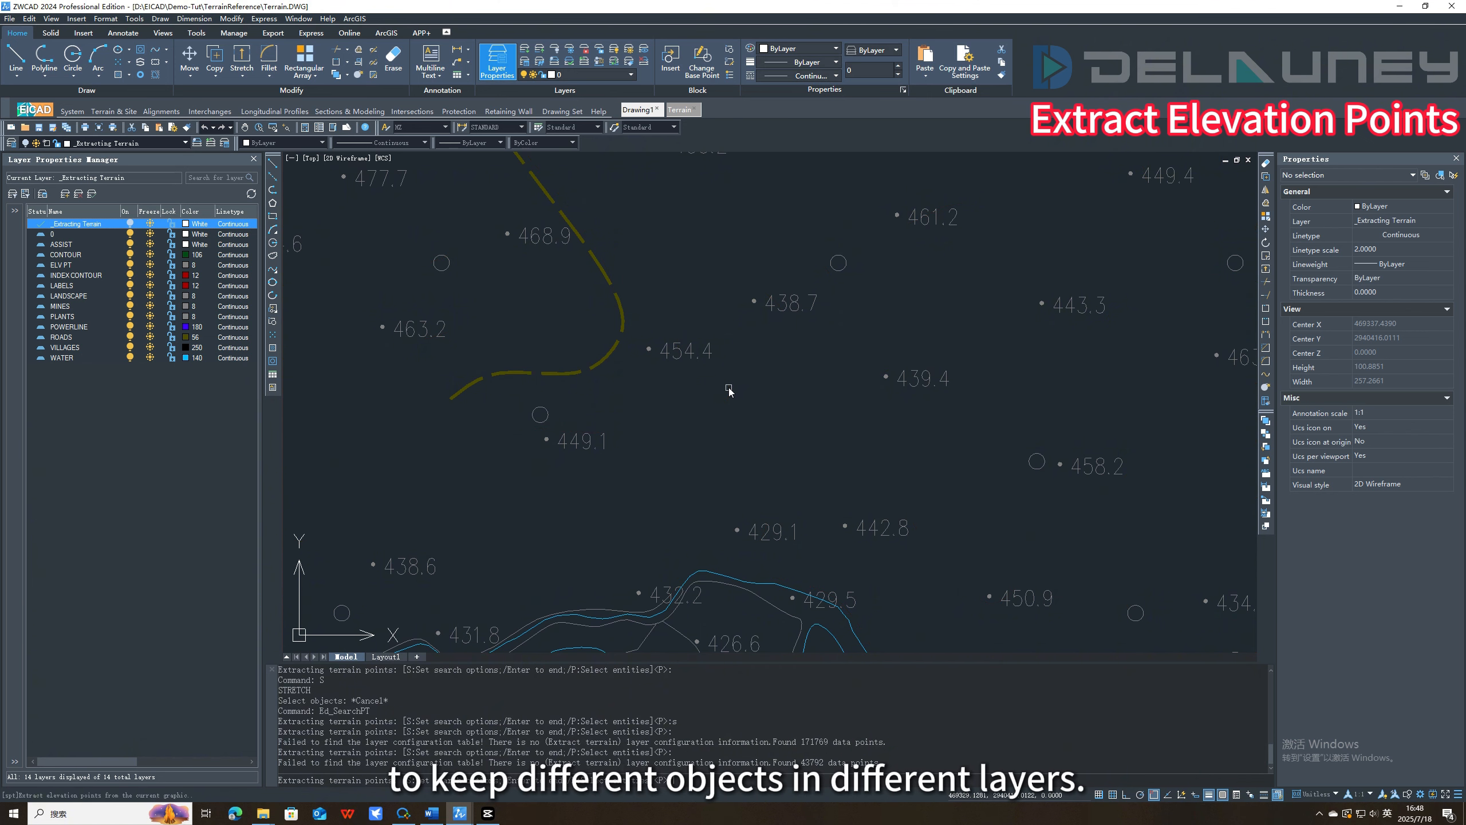
click(647, 349)
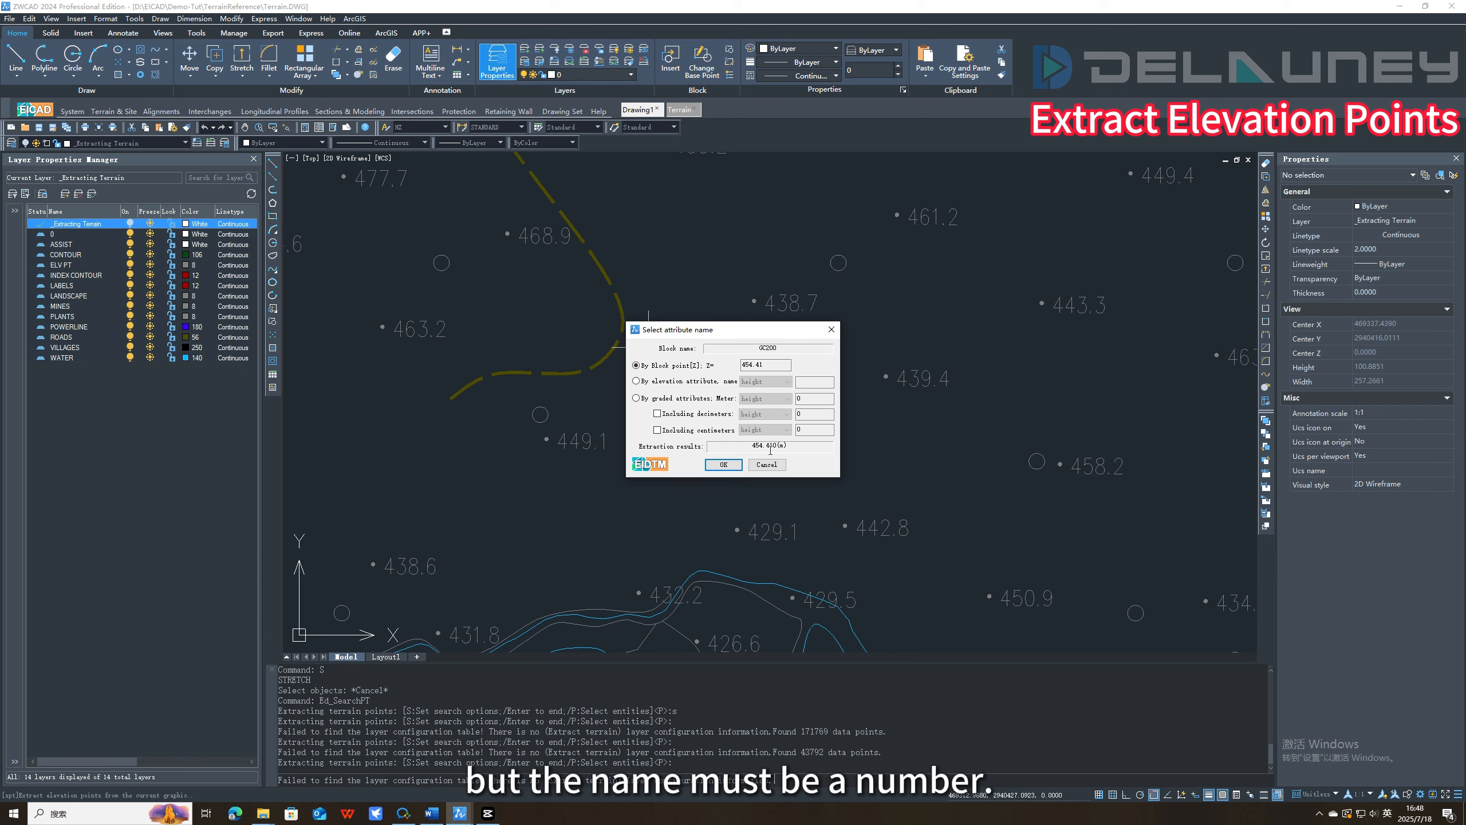
click(729, 466)
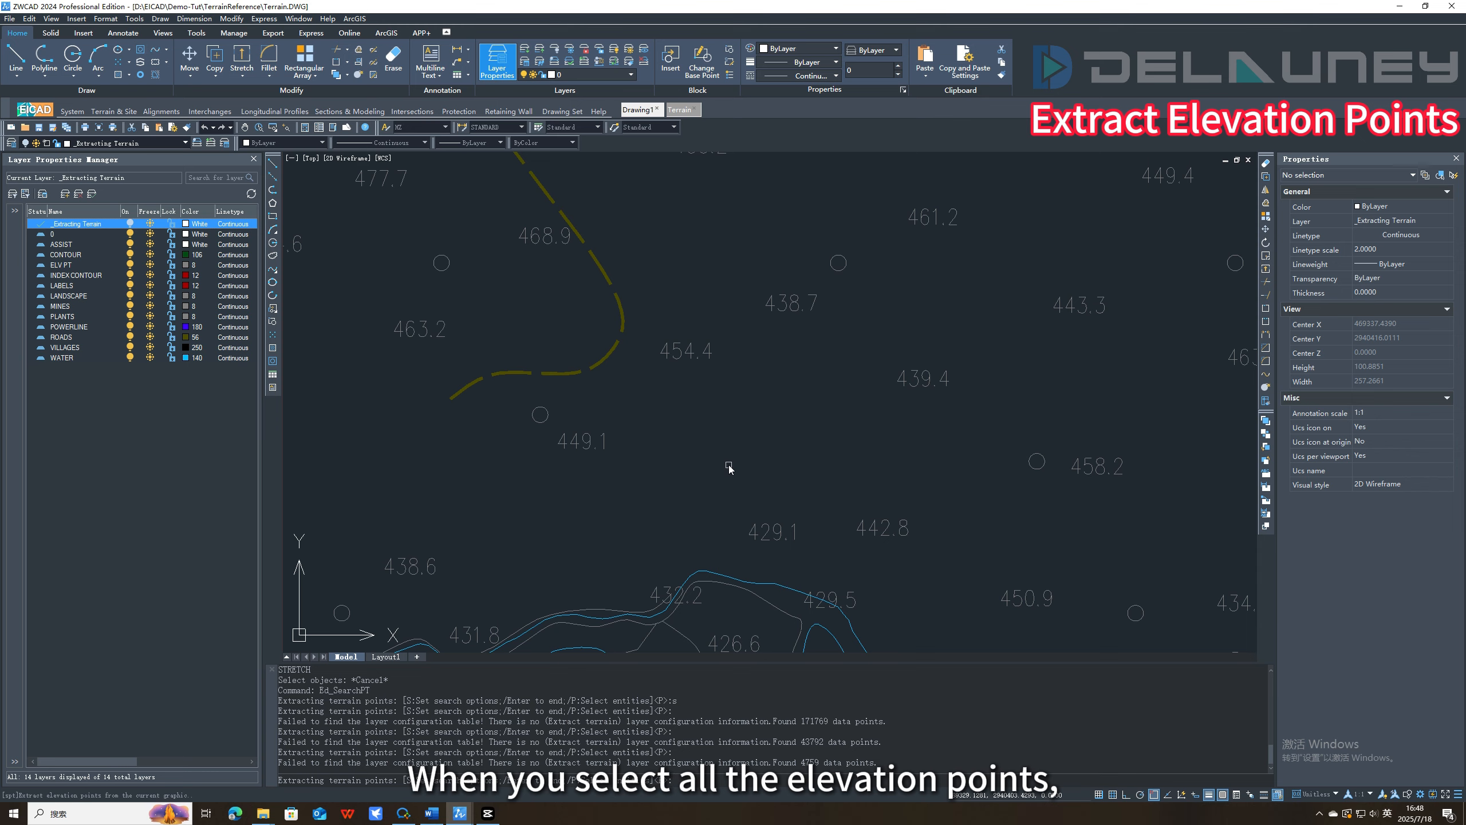
key(Return)
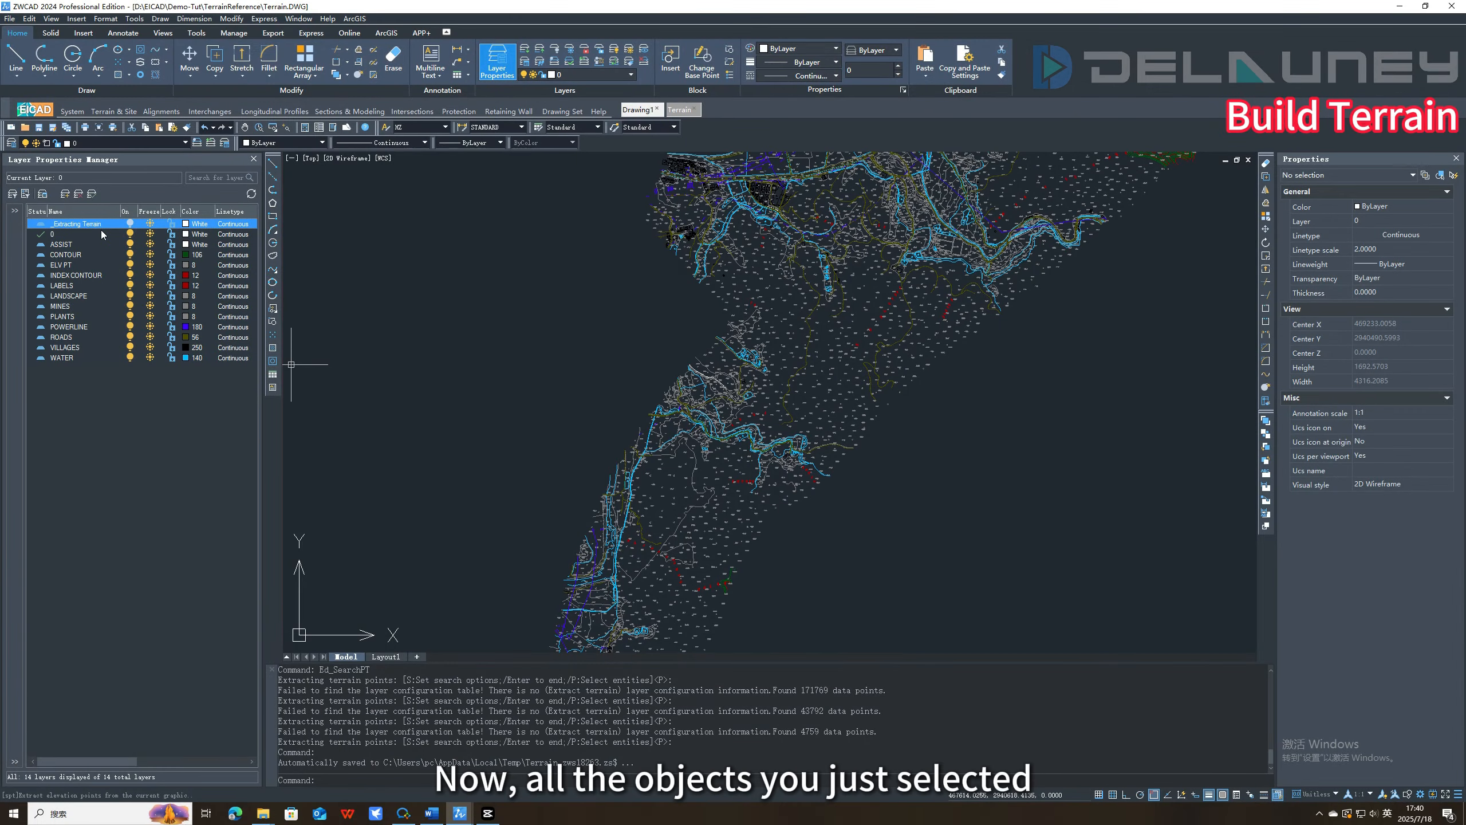
Check the extracted objects by turning the _Extracting Terrain layer on and off again.
click(129, 224)
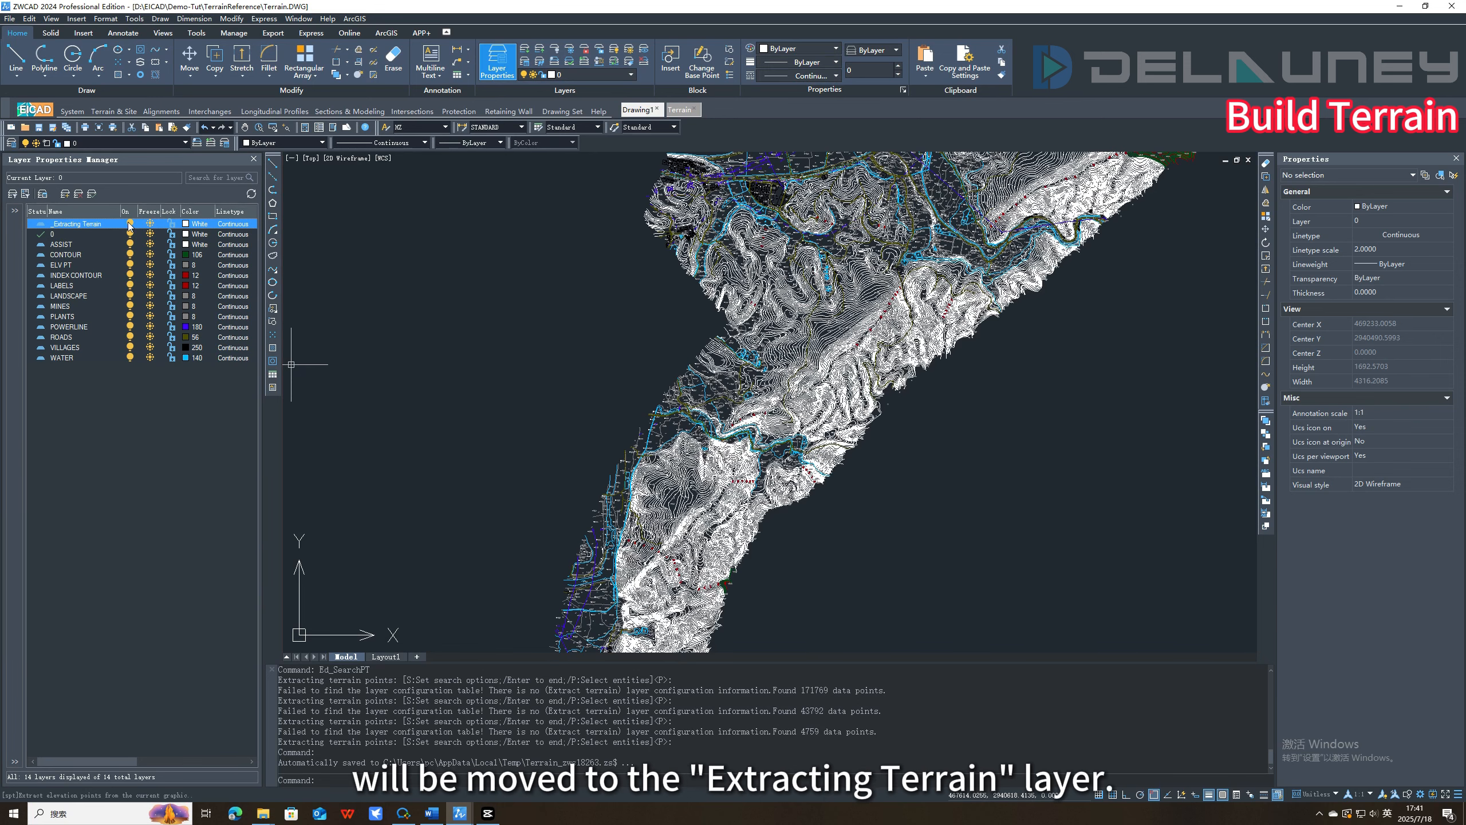
click(129, 224)
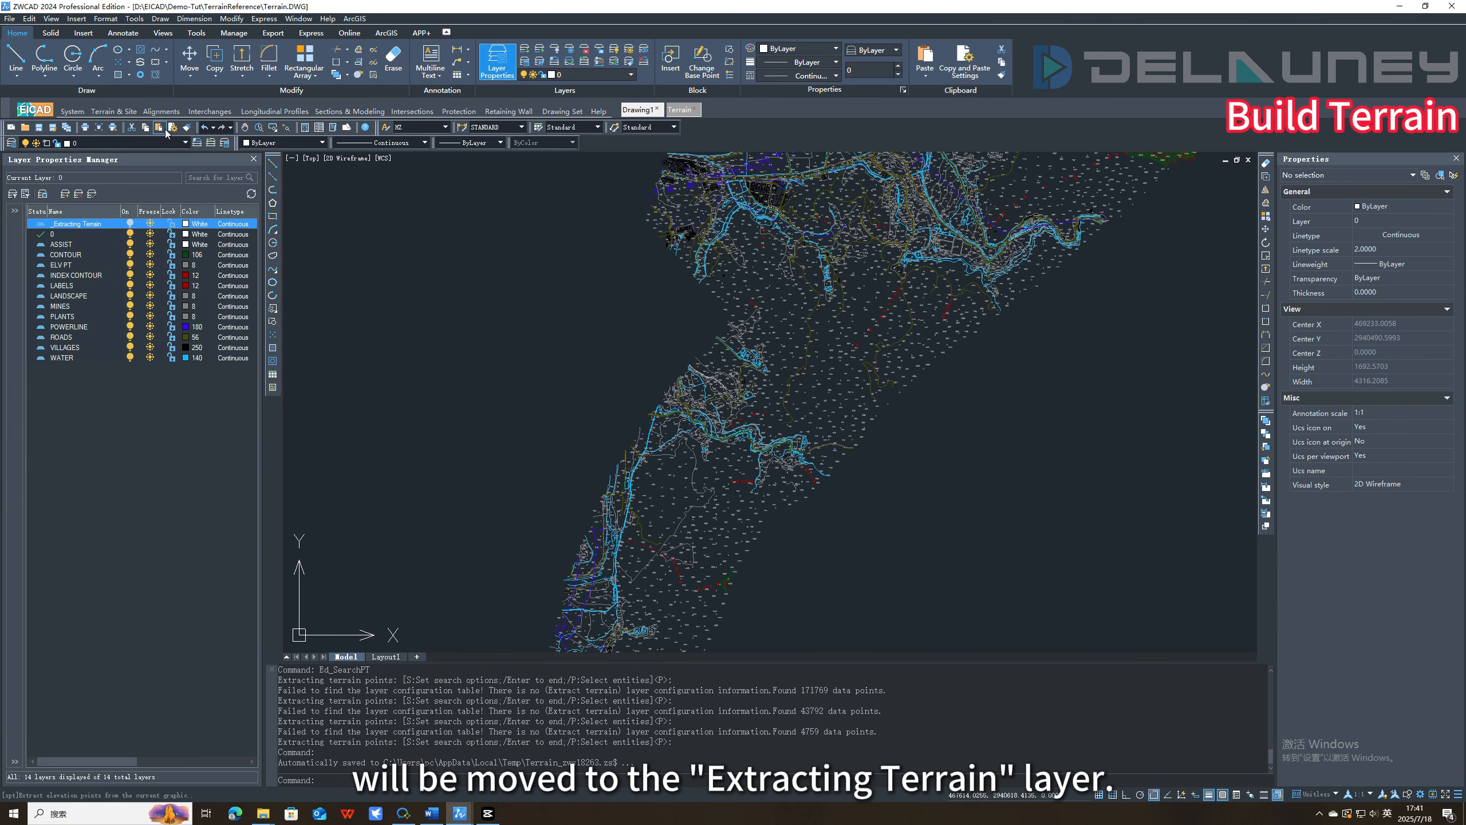
Build the terrain from the extracted data and save it as Demo-Tut.mesh in the Demo-Tut folder.
click(122, 111)
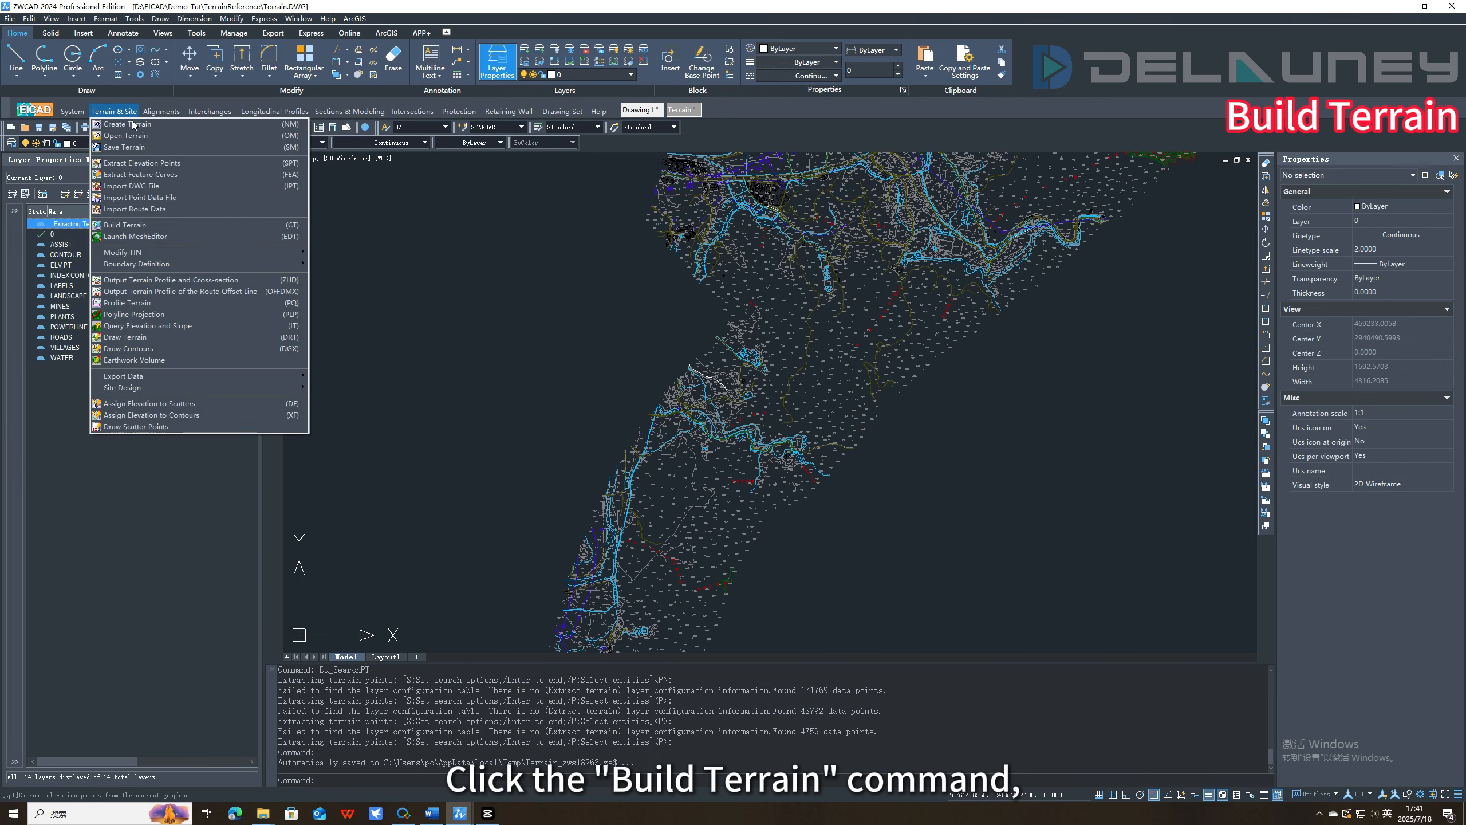
click(140, 228)
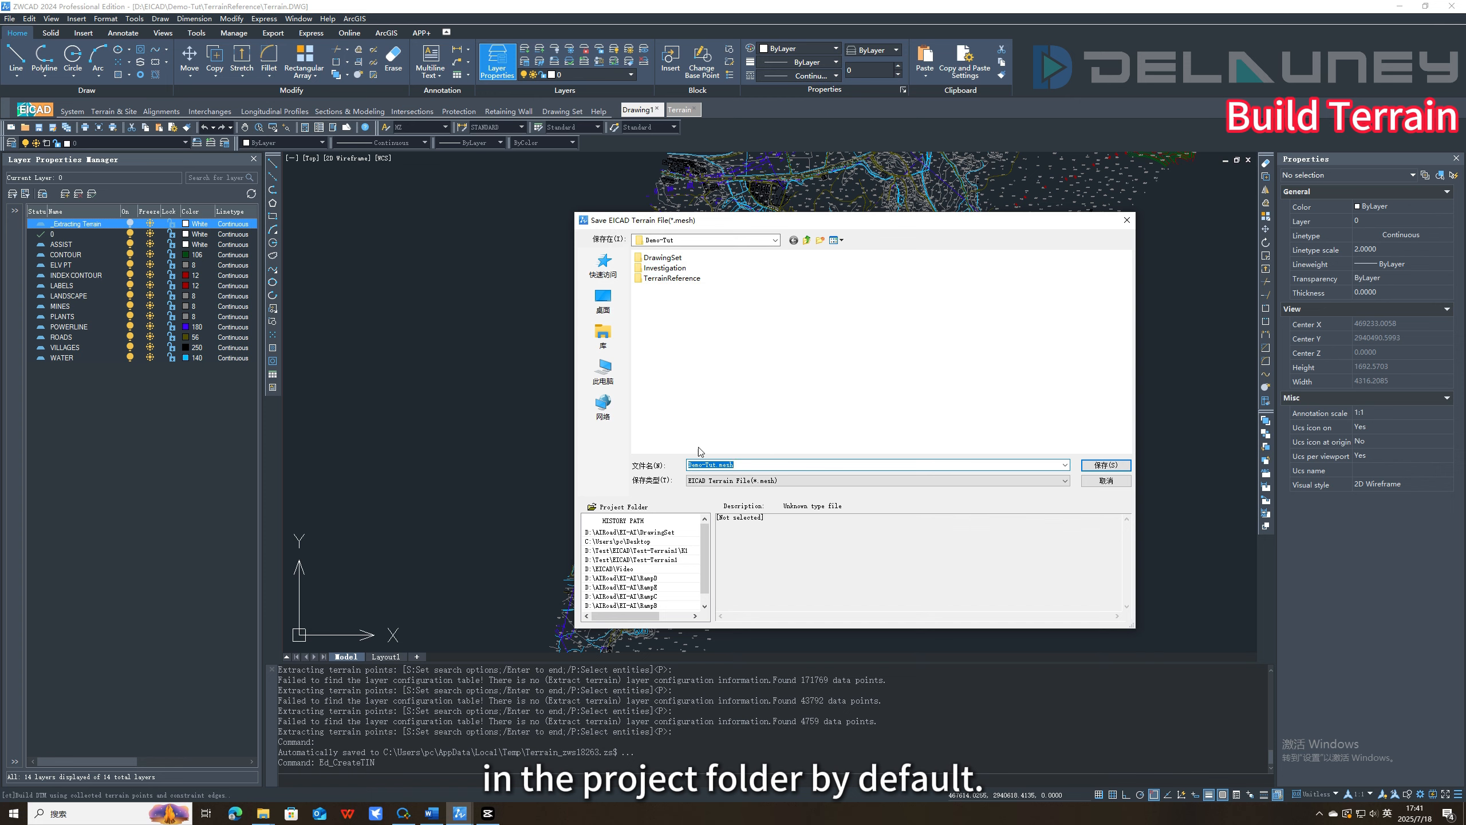
click(1106, 465)
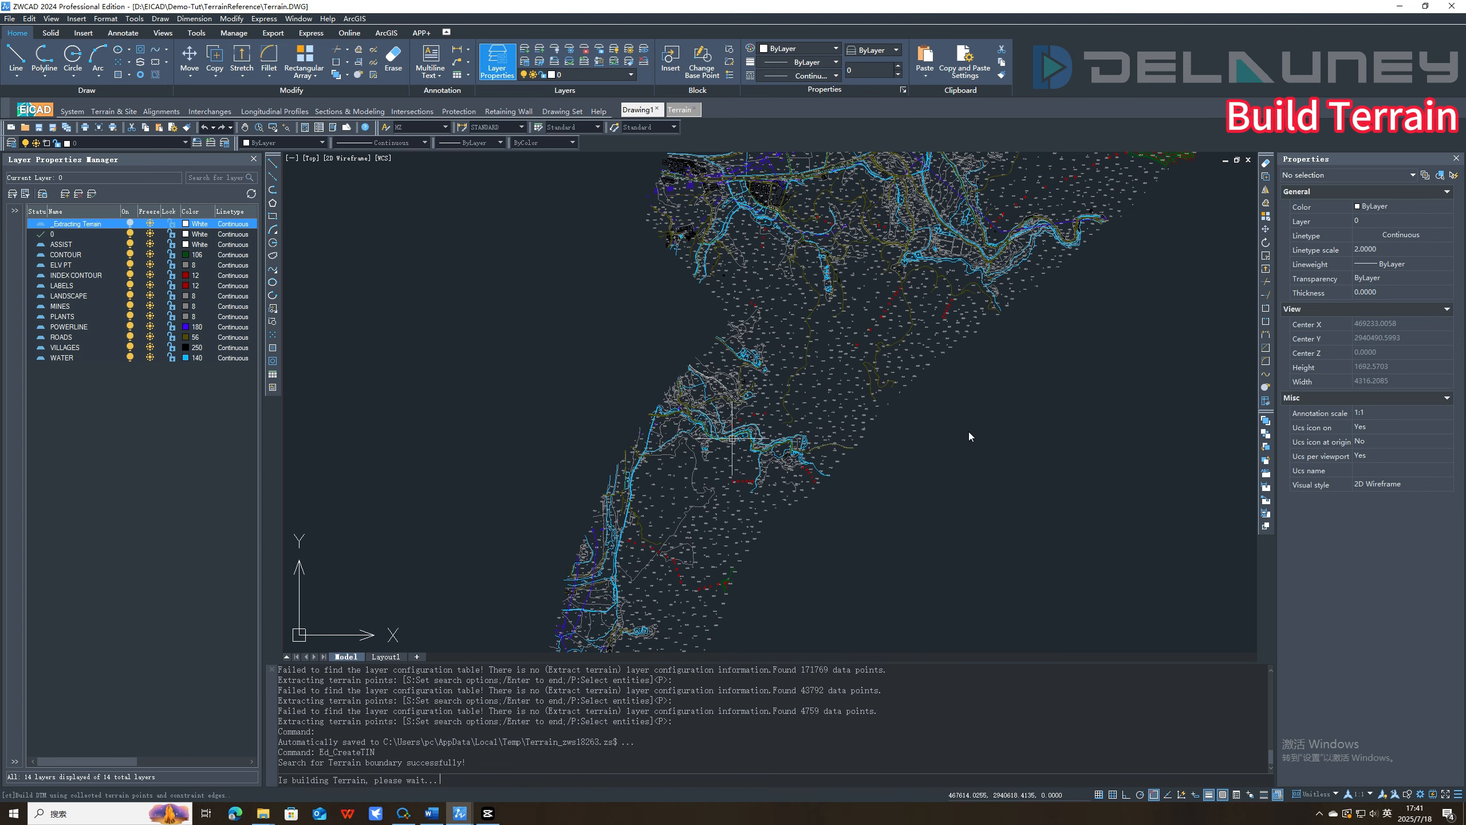
scroll(711, 411, up, 3)
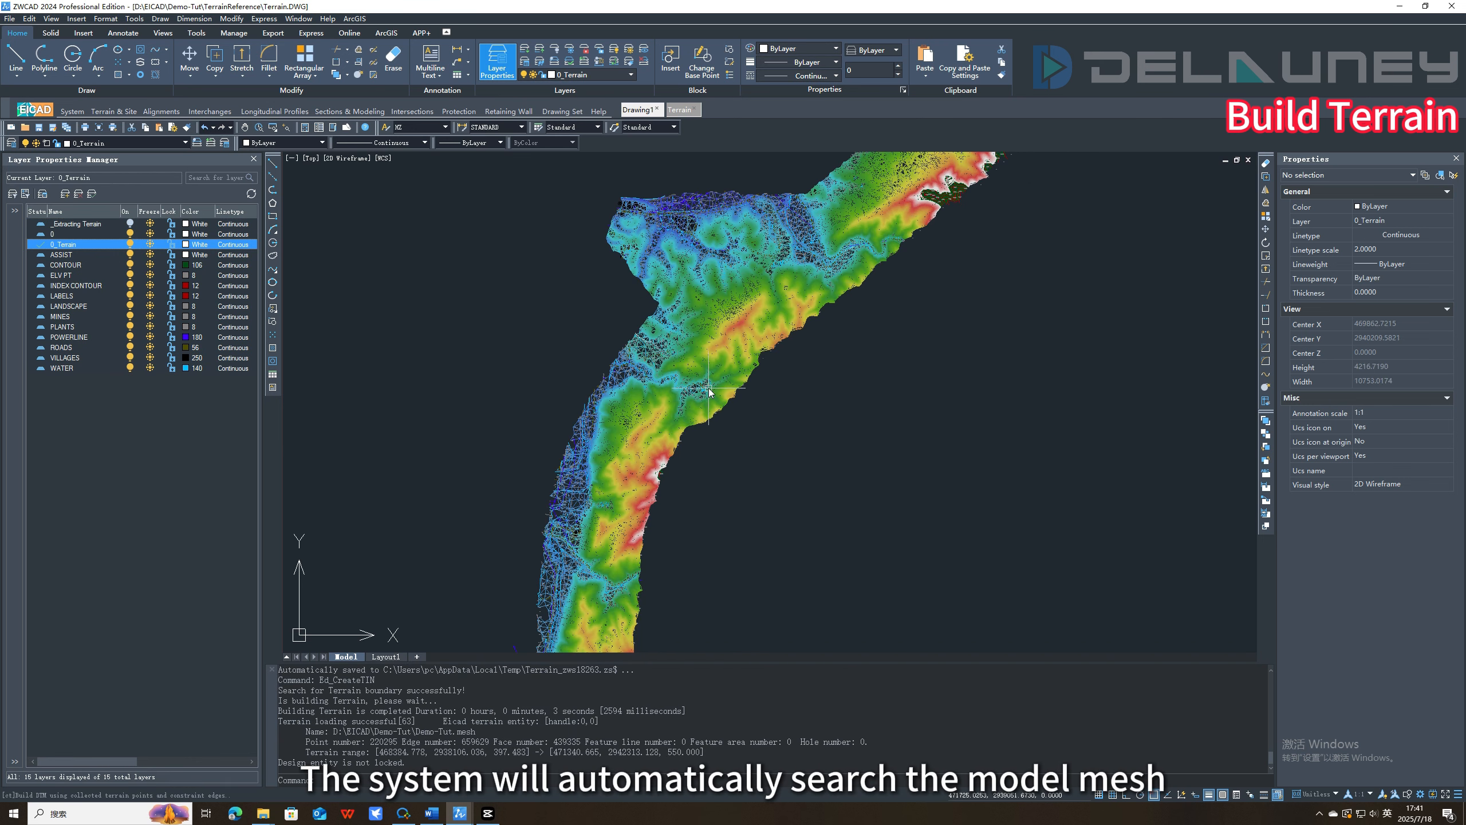
scroll(767, 336, down, 9)
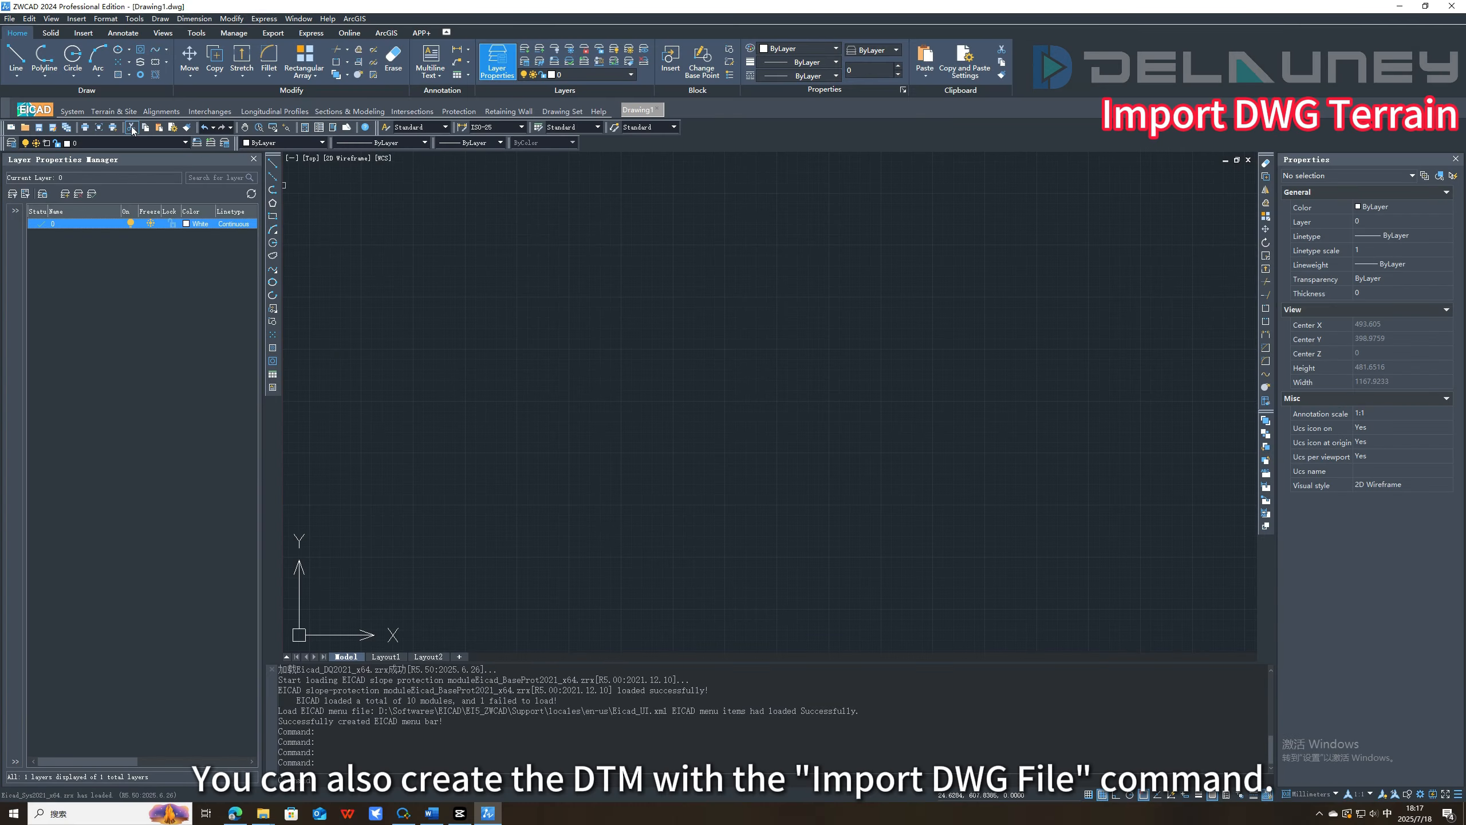
Start Import DWG File in the new drawing and create a terrain named Demo-Tut-1 for it.
click(114, 111)
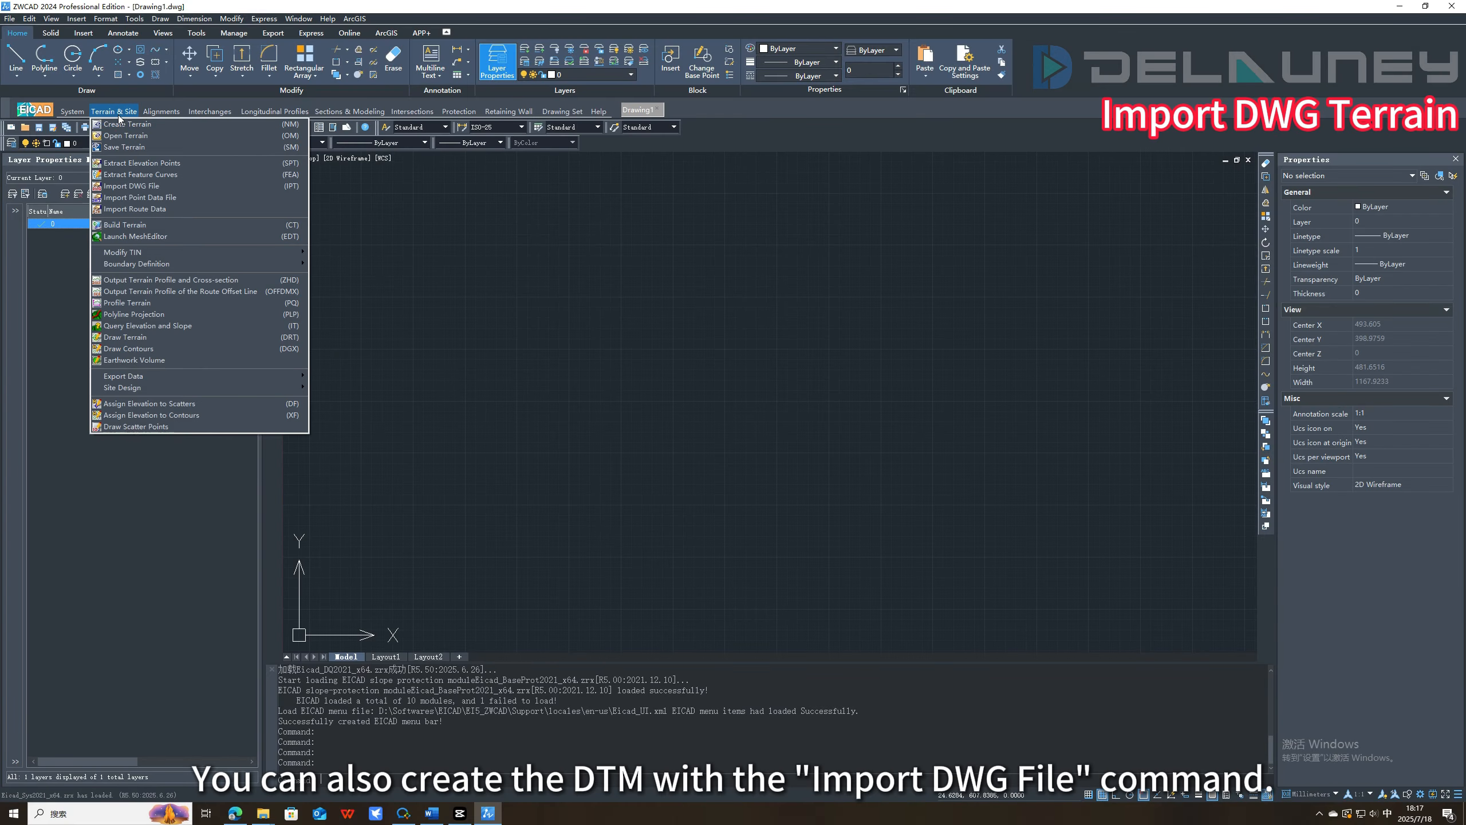
click(158, 190)
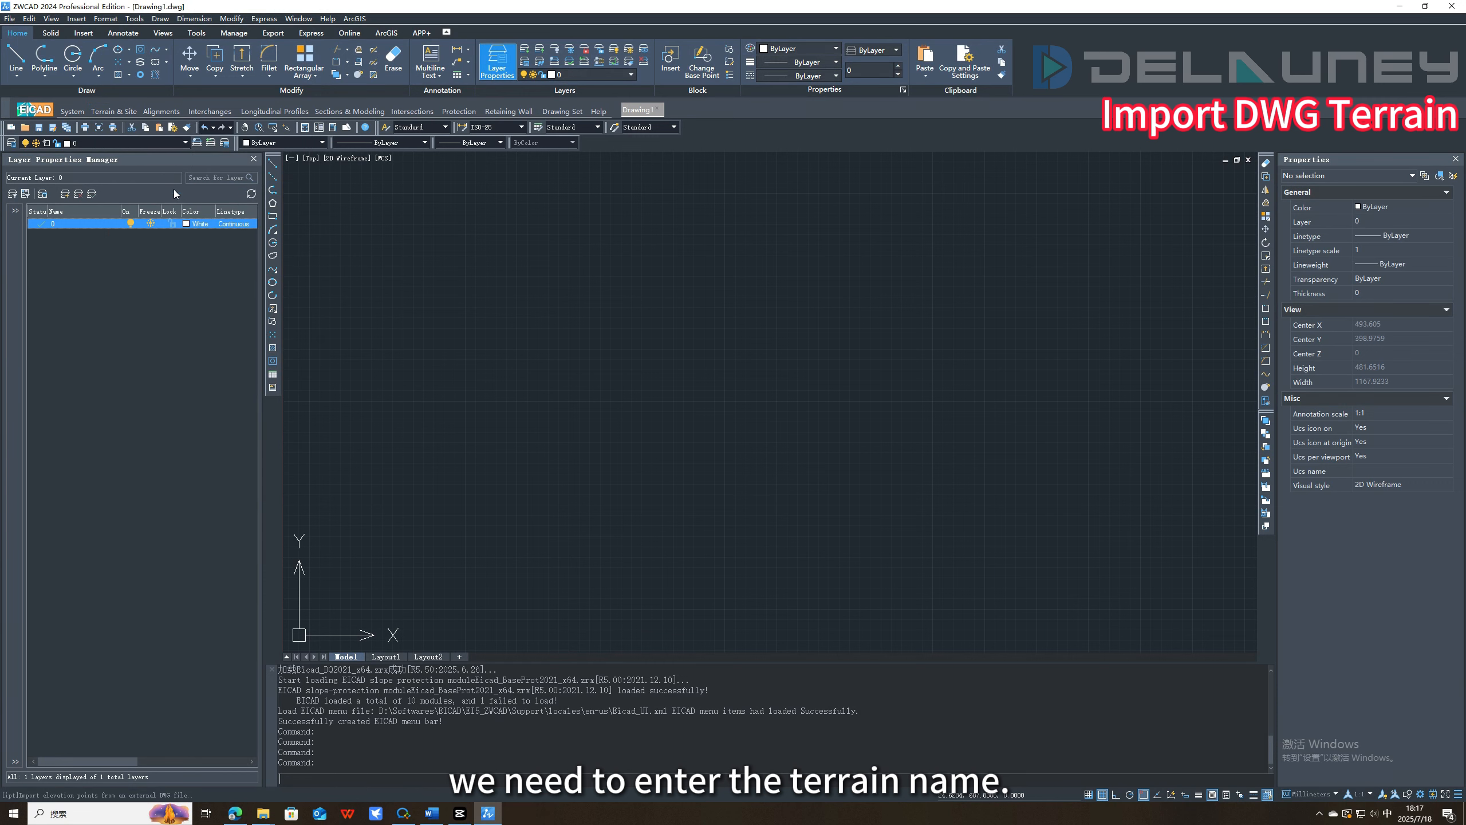
click(677, 379)
text(-Tut-1)
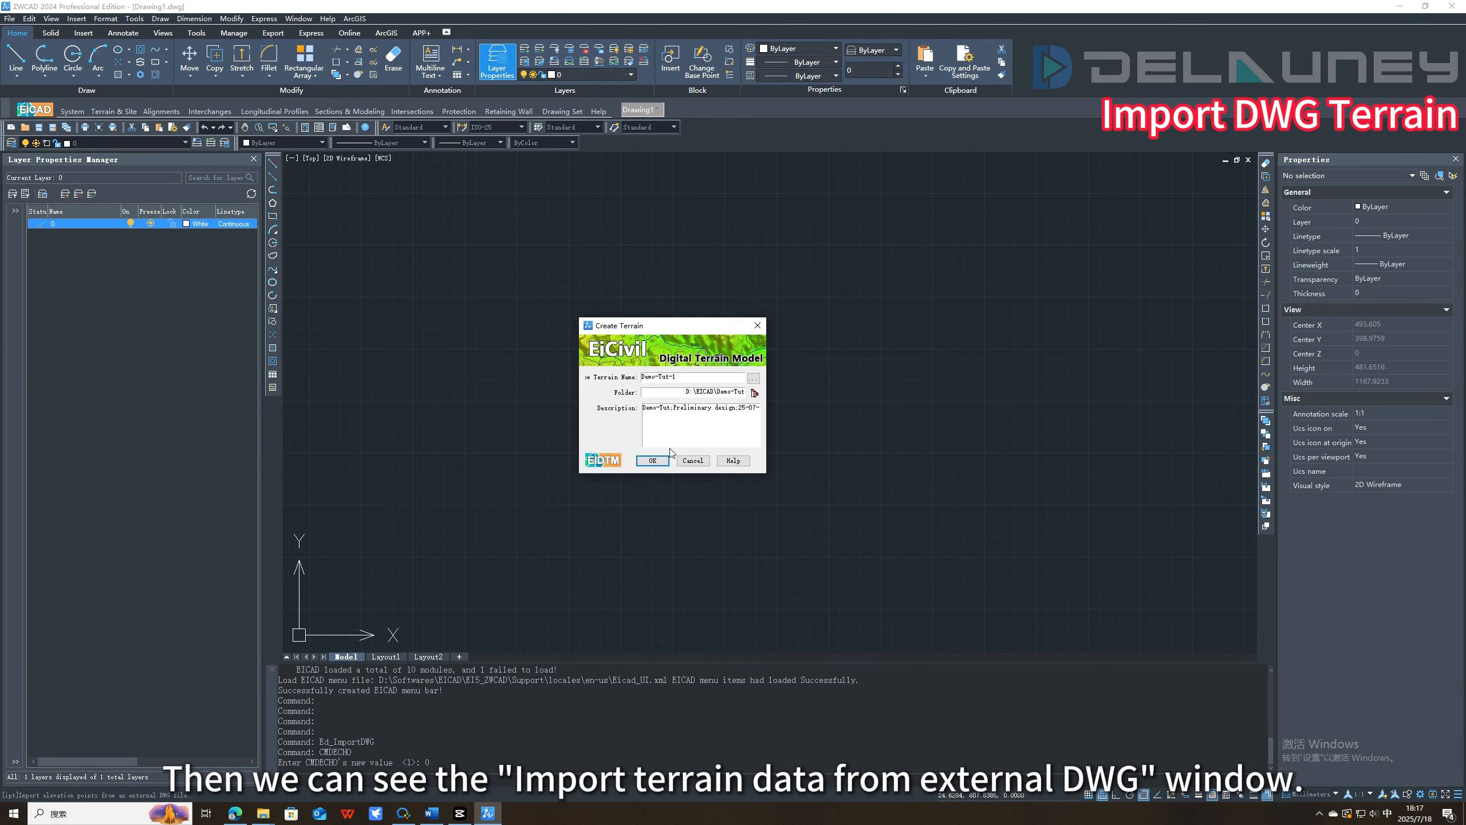
click(652, 461)
click(755, 437)
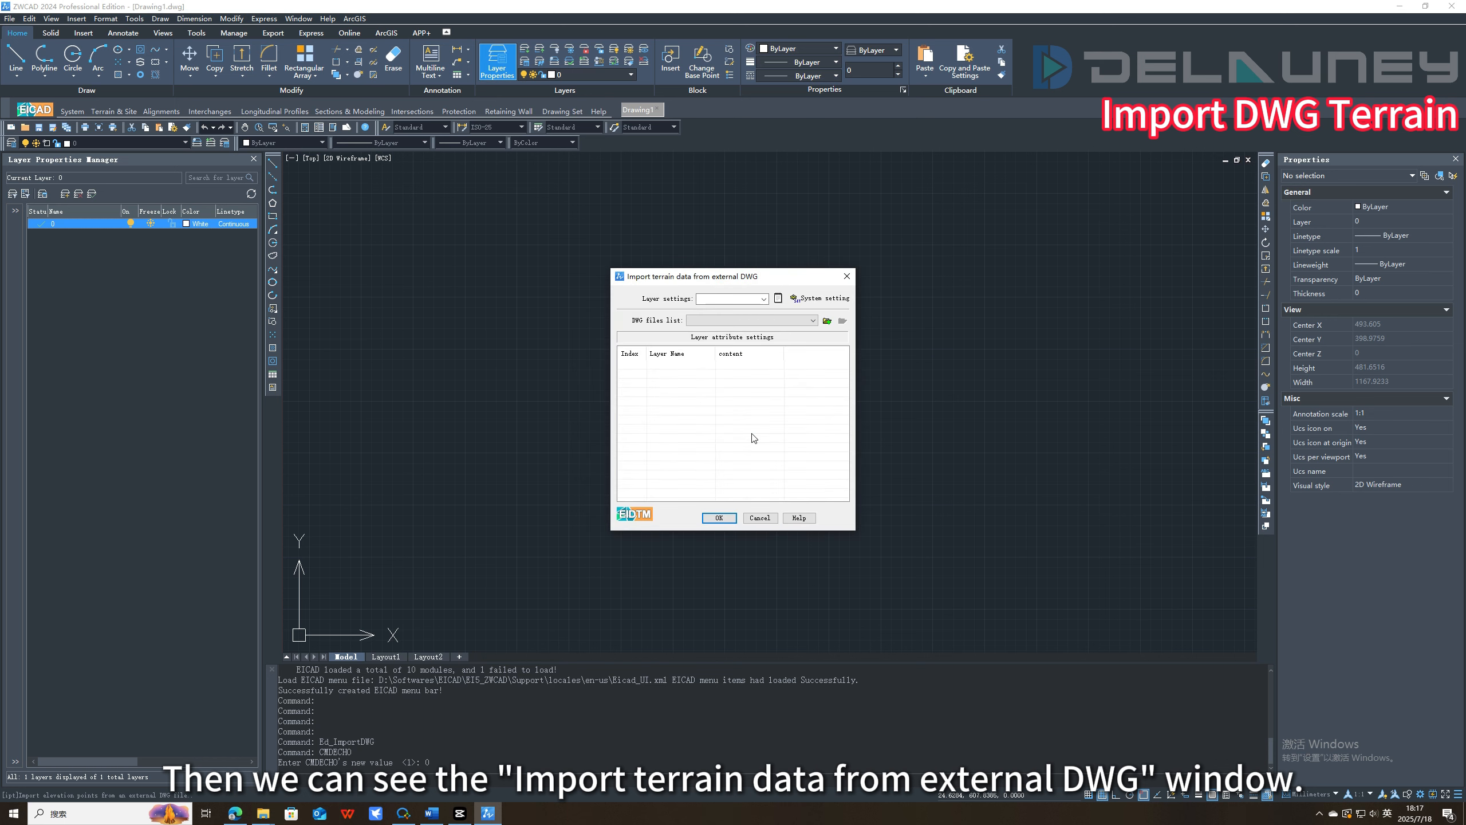
Add Terrain.DWG from the Demo-Tut folder to the list of DWG files to import.
click(827, 321)
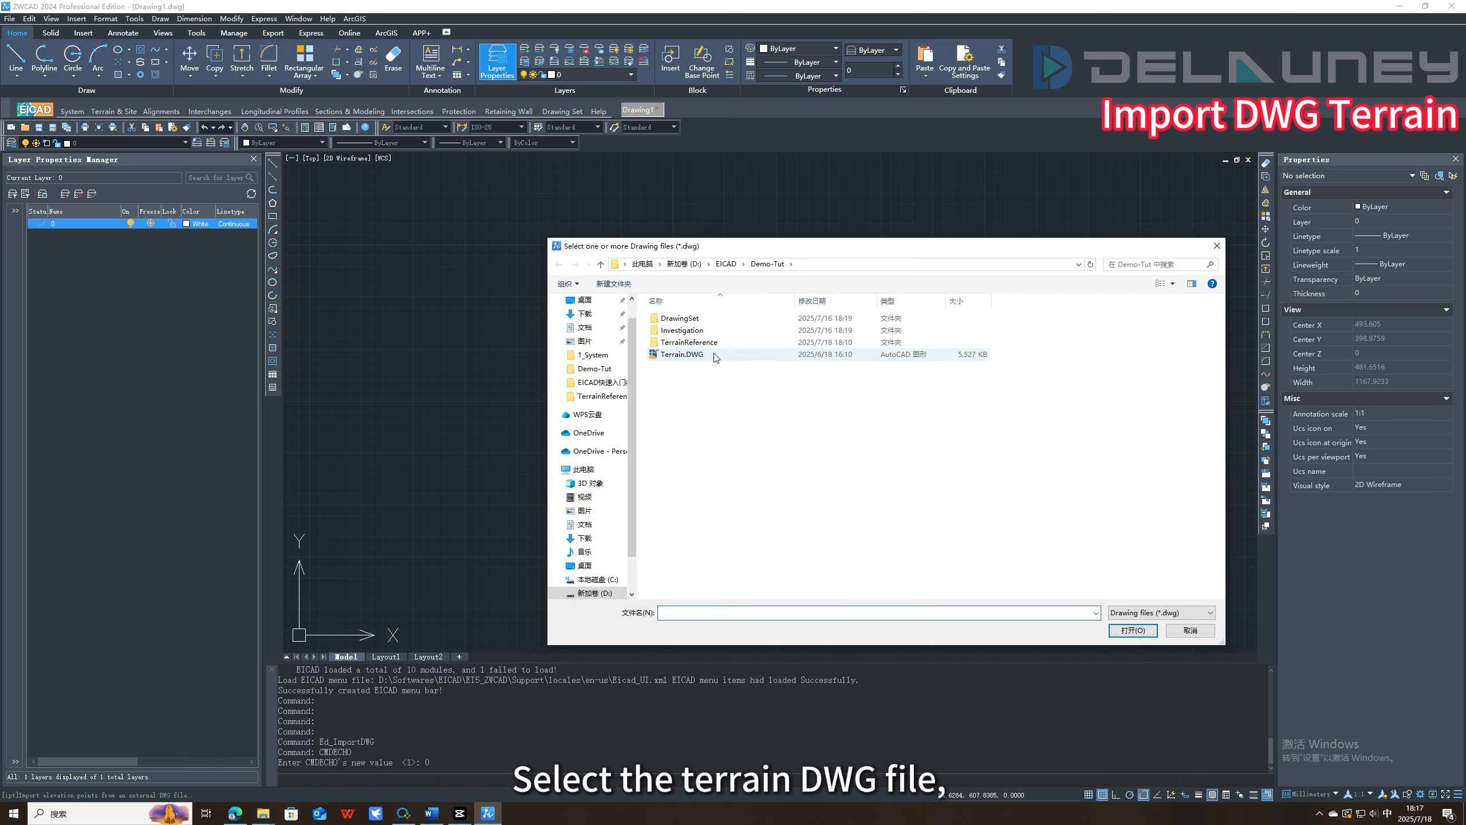
click(682, 354)
click(1132, 630)
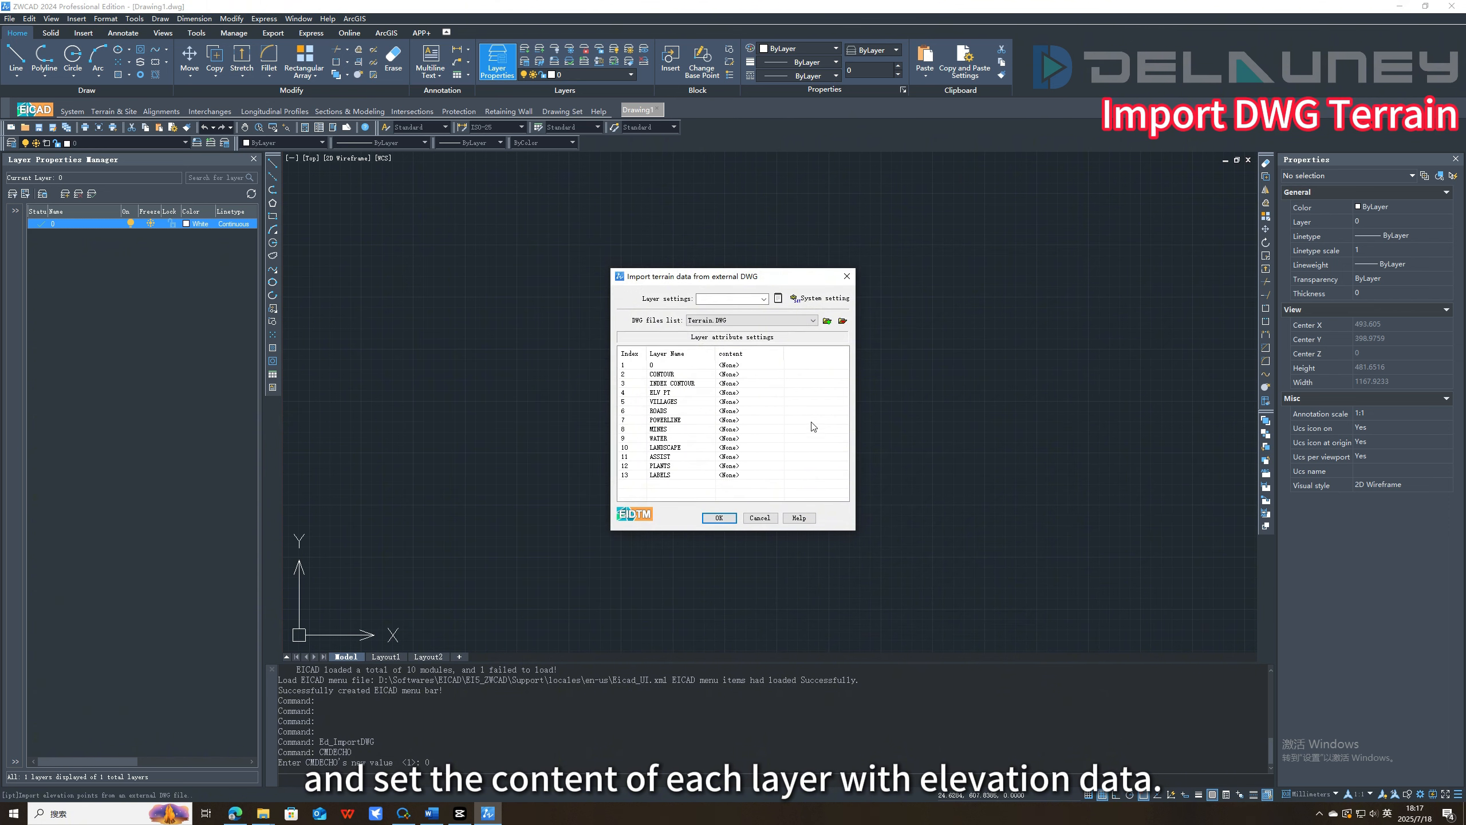
Set the import content of the CONTOUR and INDEX CONTOUR layers to Contour.
click(771, 375)
click(778, 375)
click(742, 391)
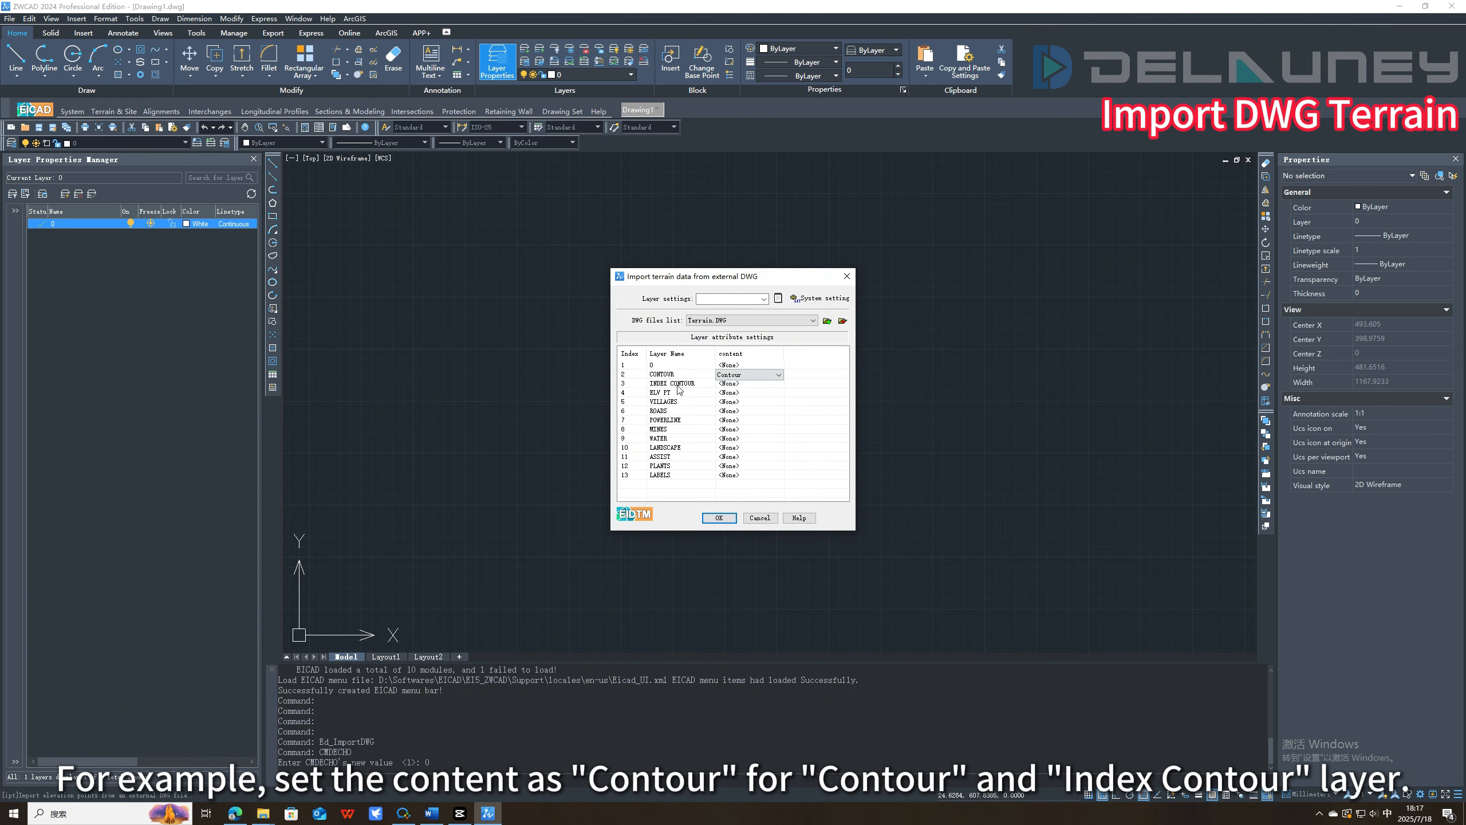
click(752, 384)
click(778, 385)
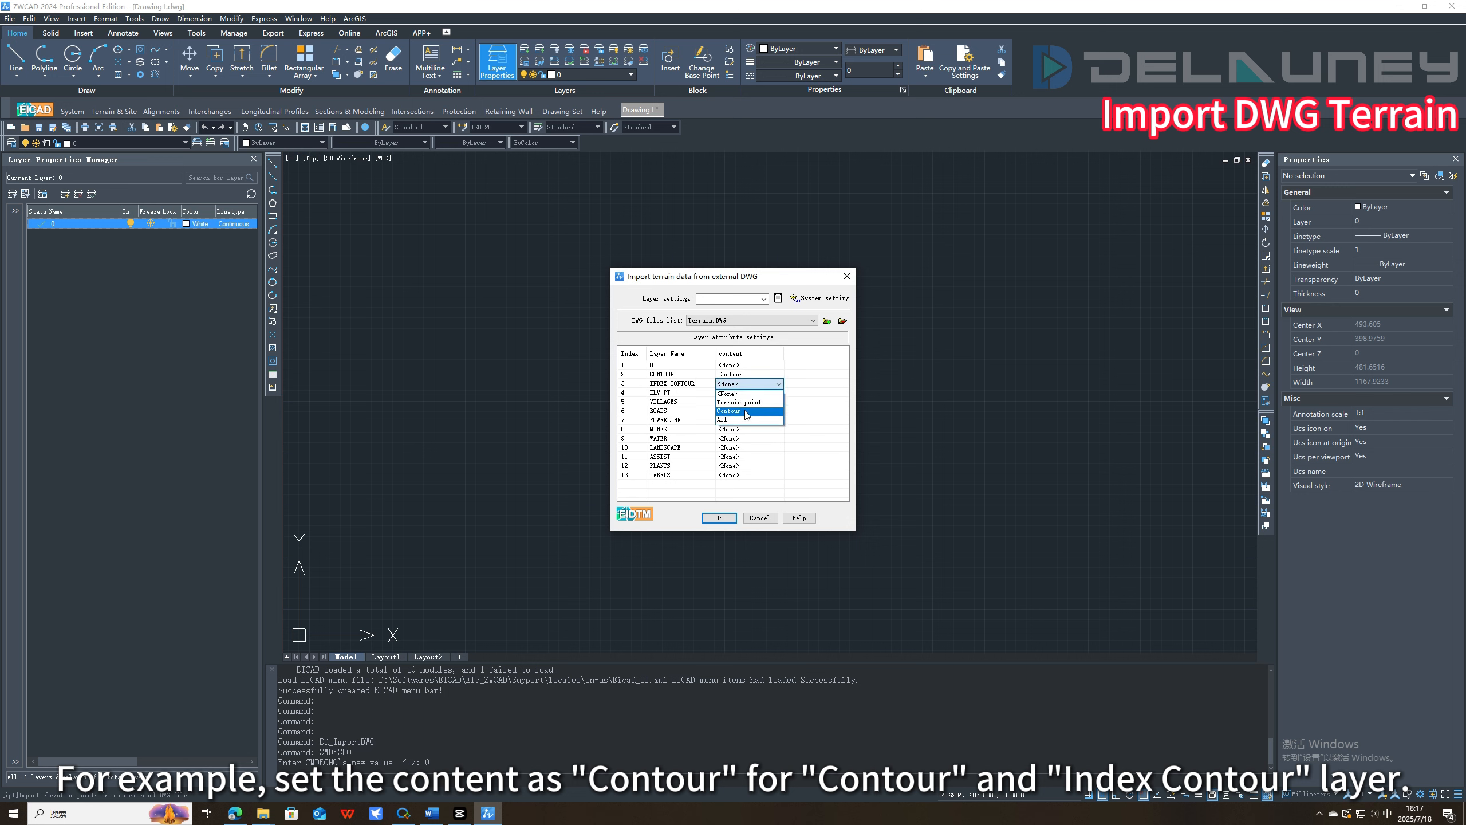
click(745, 411)
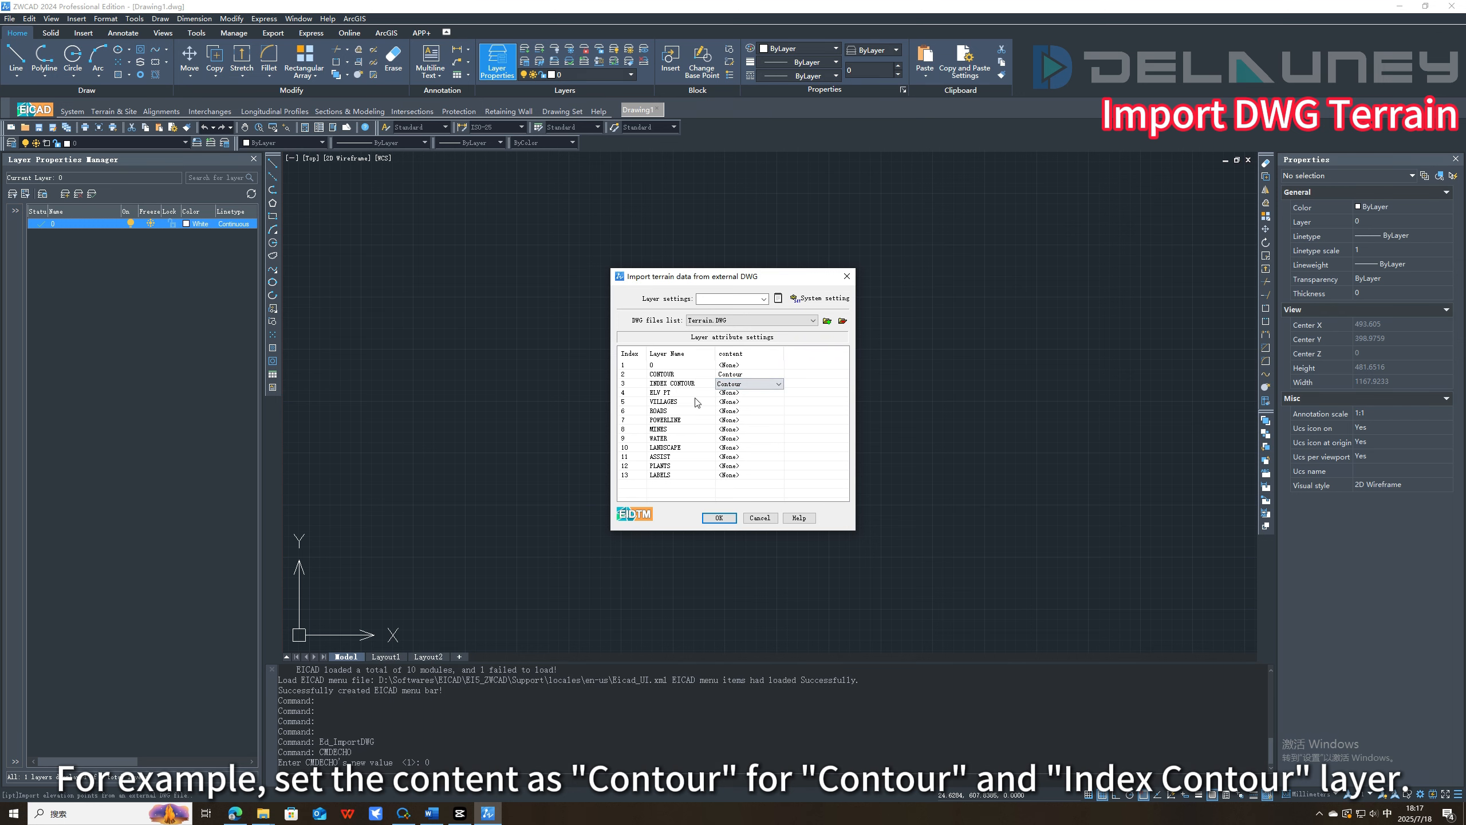
Set the ELV PT layer's content to Terrain point and import the terrain data from Terrain.DWG.
click(736, 398)
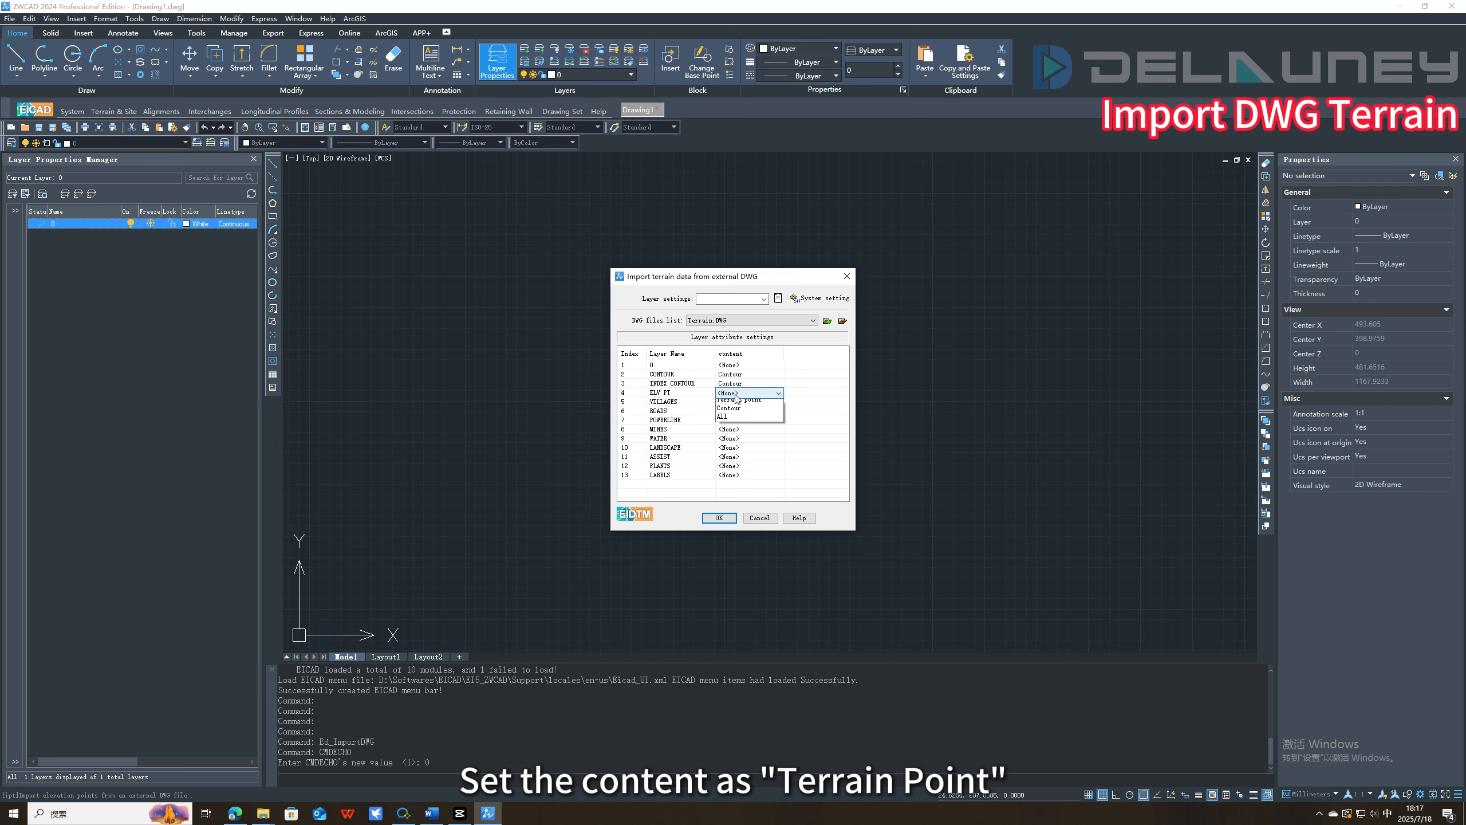
click(743, 428)
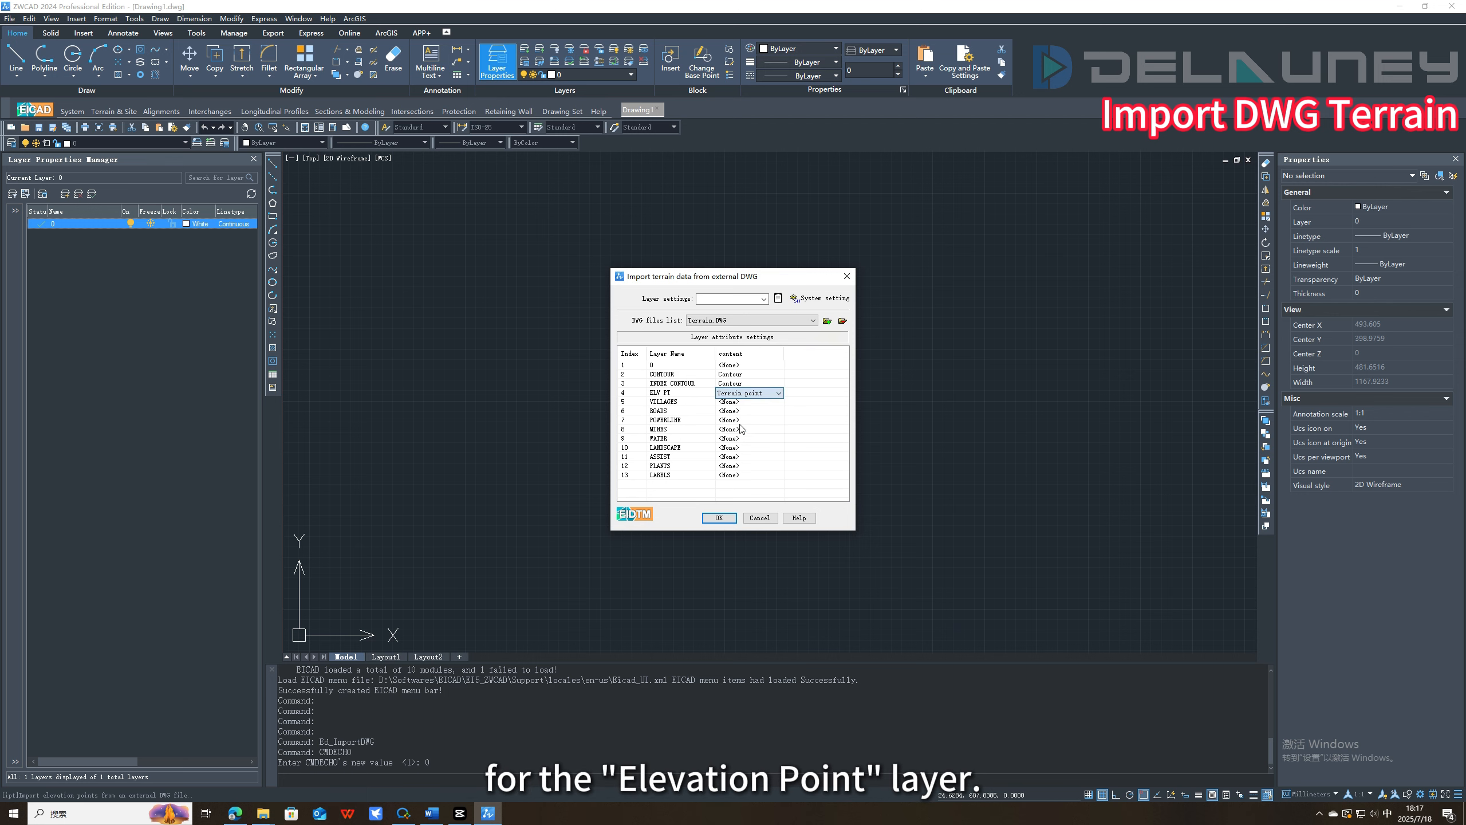
click(719, 518)
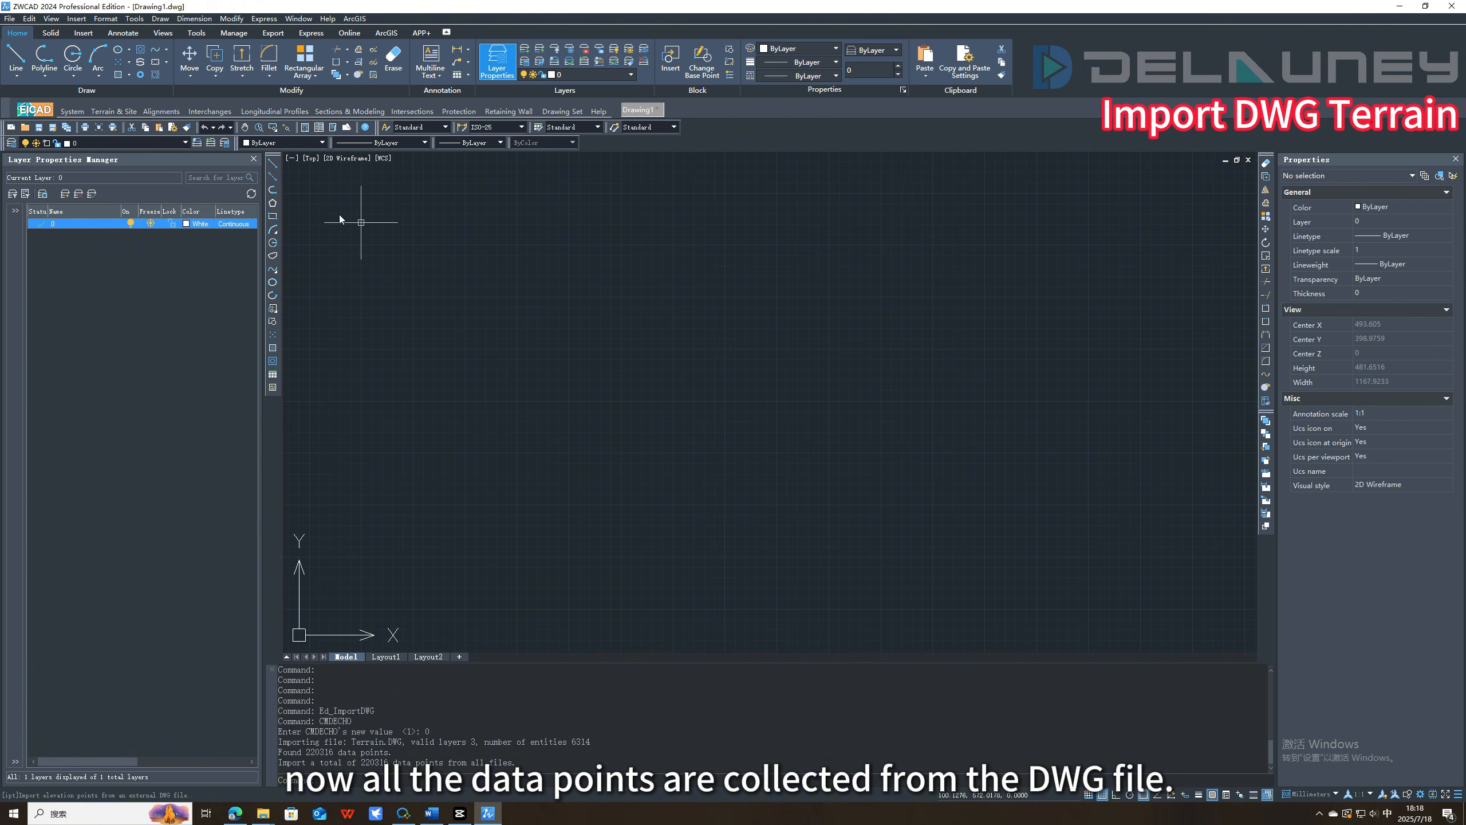
Build the terrain from the imported DWG data and save it as Demo-Tut-1.mesh in the Demo-Tut folder.
click(114, 111)
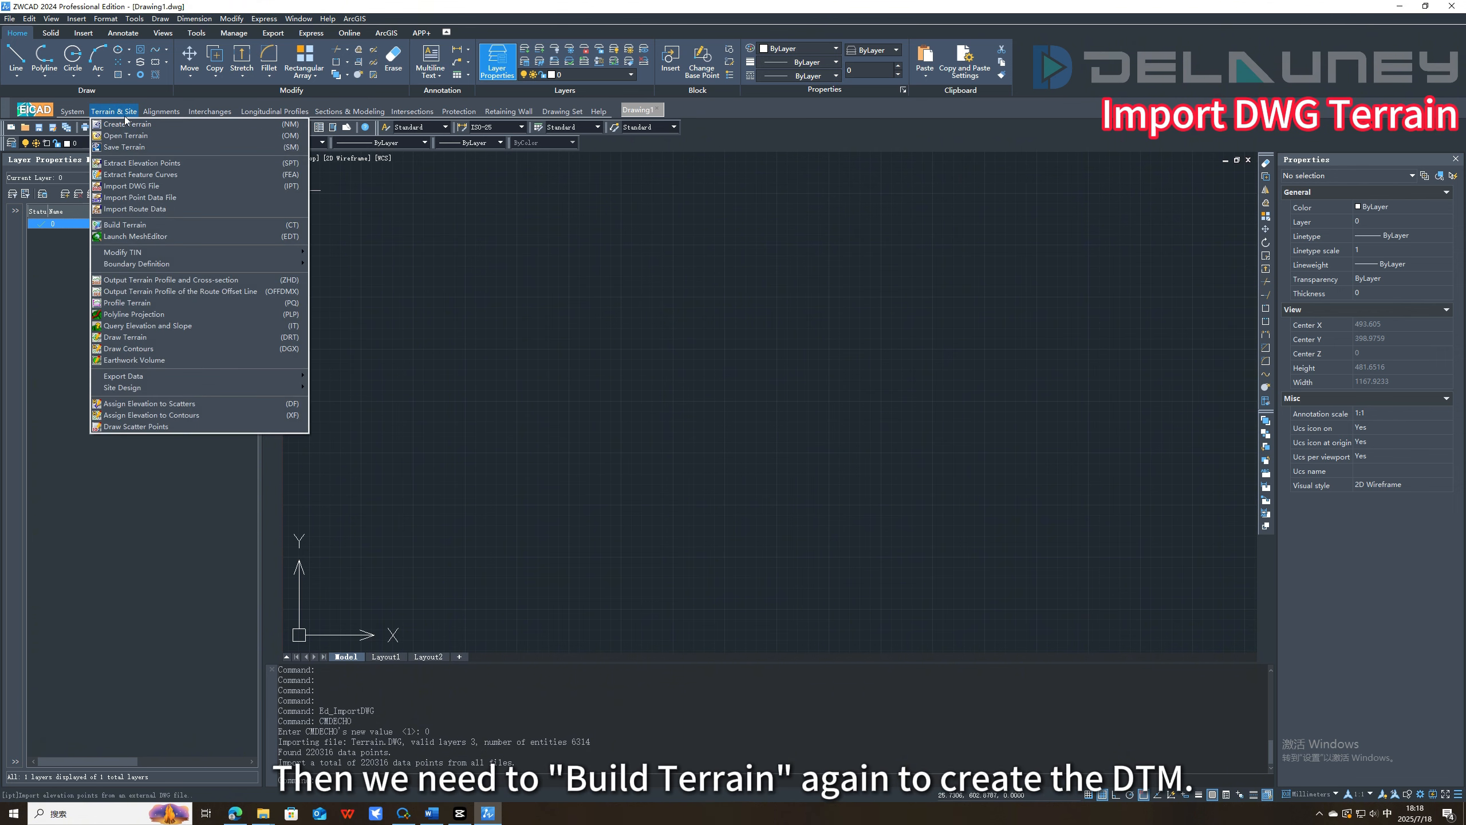
click(148, 225)
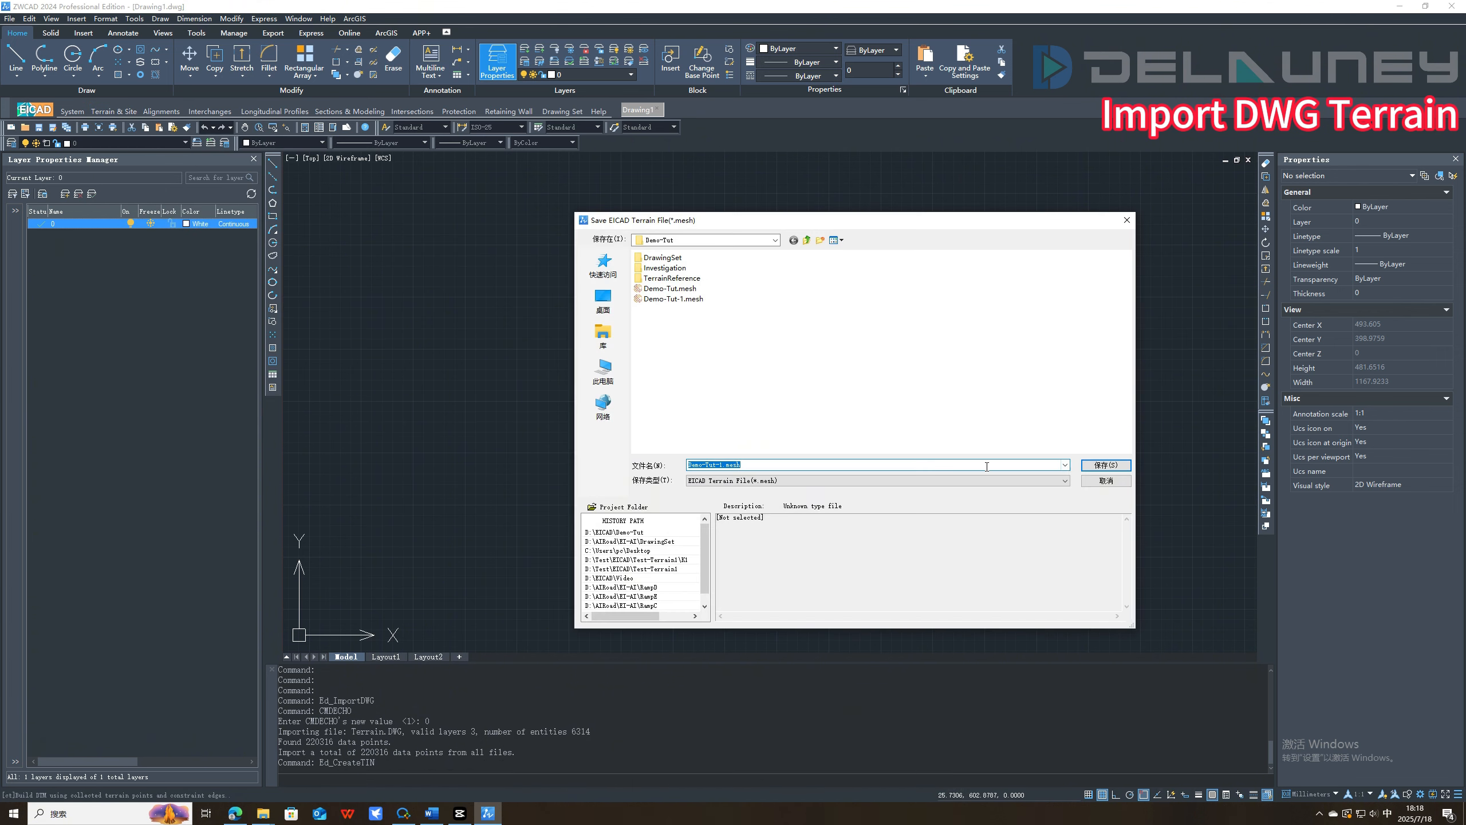
click(1106, 465)
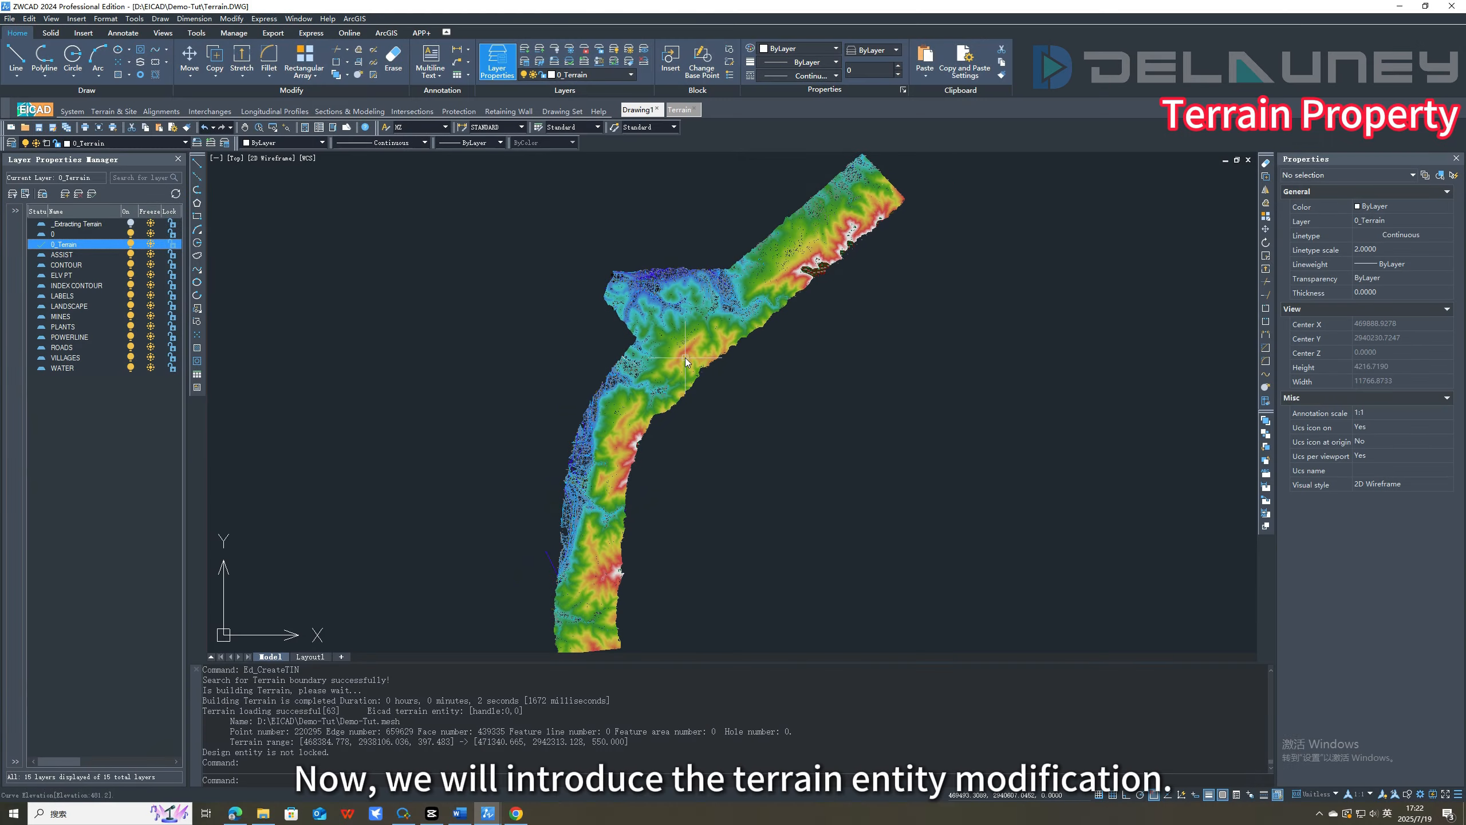
mouse_move(685, 358)
middle_down()
mouse_move(806, 342)
mouse_move(660, 362)
middle_up()
scroll(660, 362, up, 8)
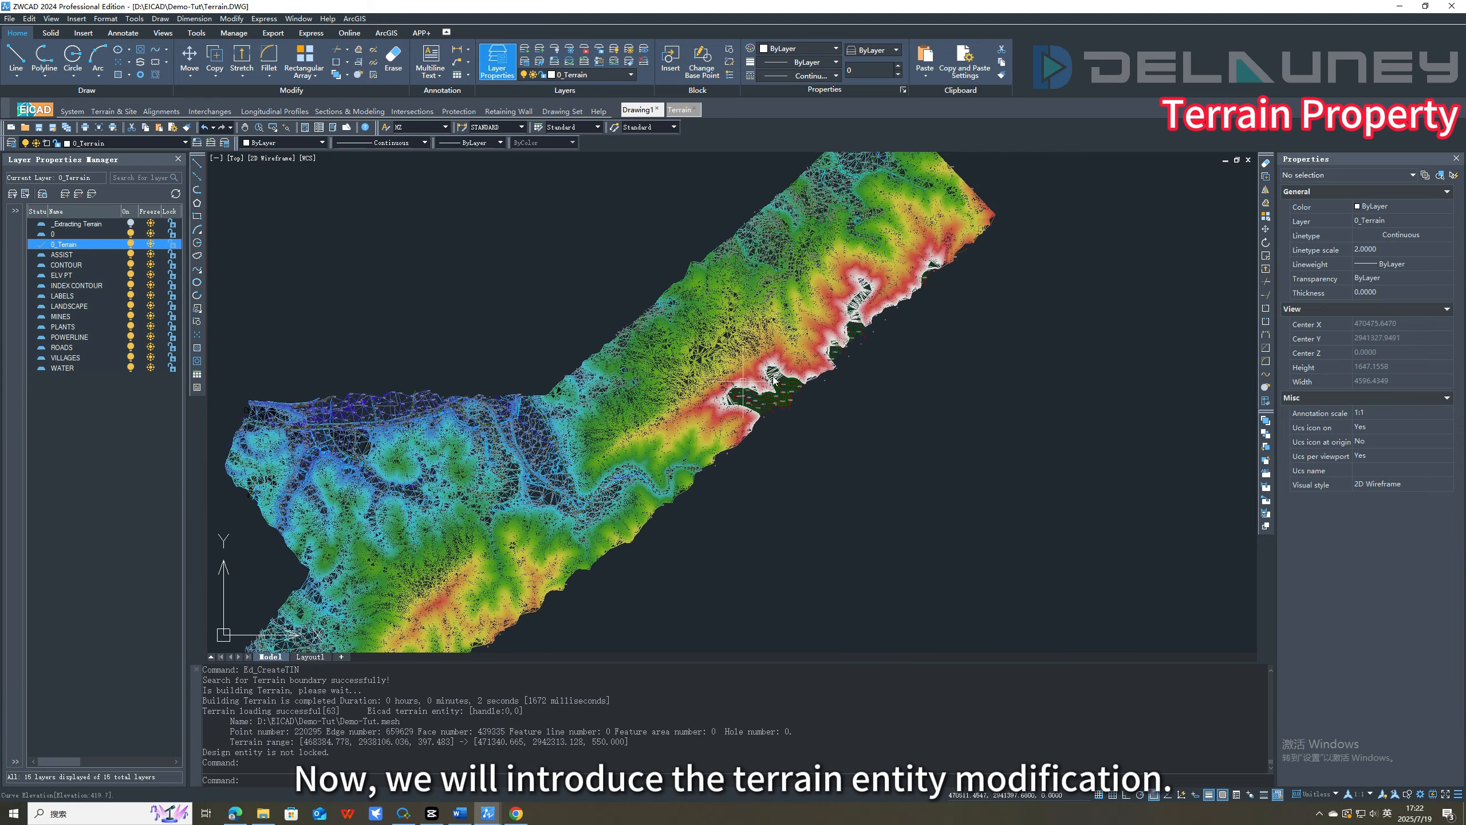
Edit the terrain model properties of Demo-Tut.mesh in Terrain.DWG and set the display mode to Boundary.
scroll(768, 417, down, 4)
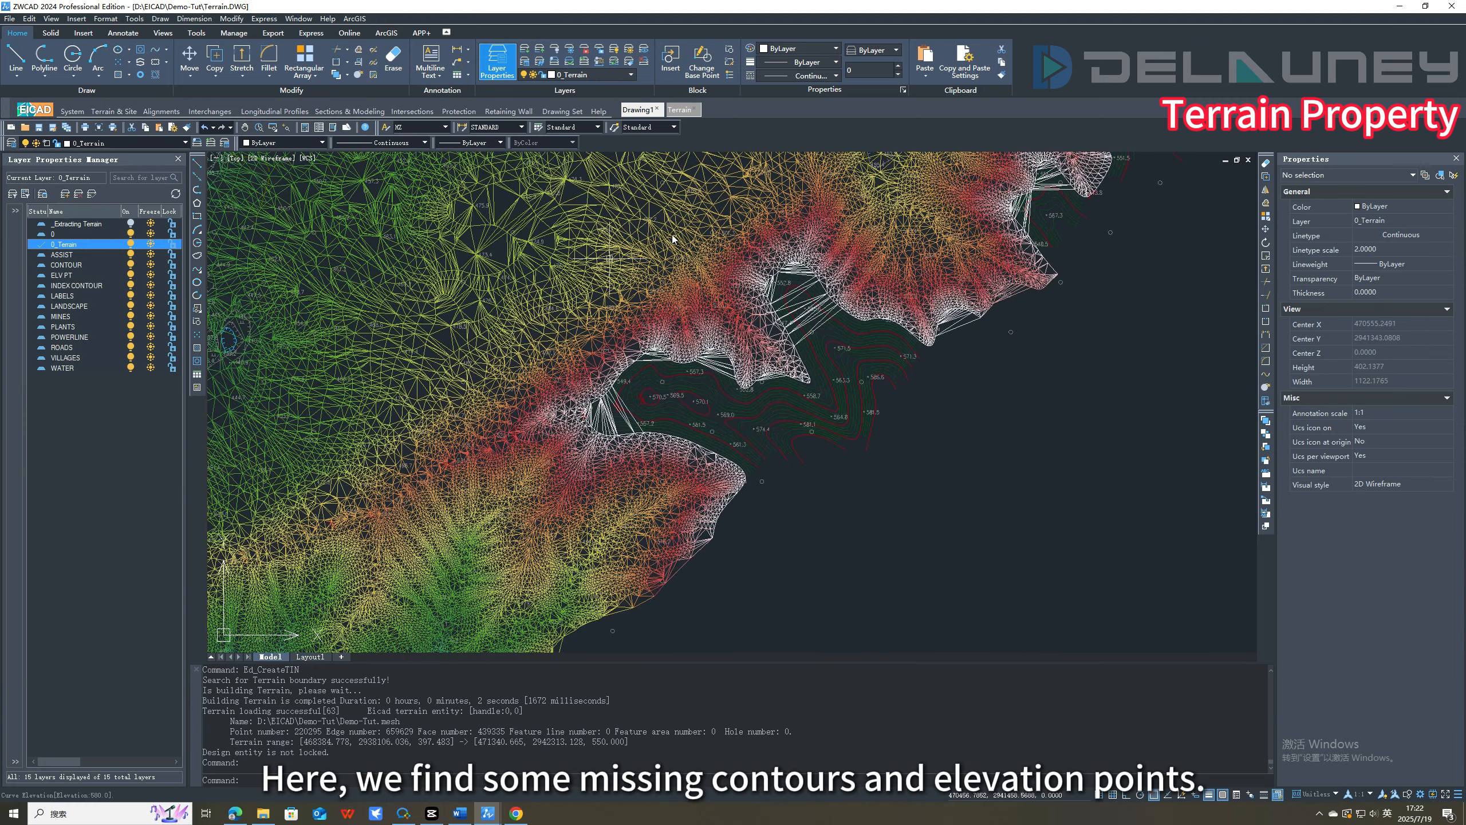
click(762, 360)
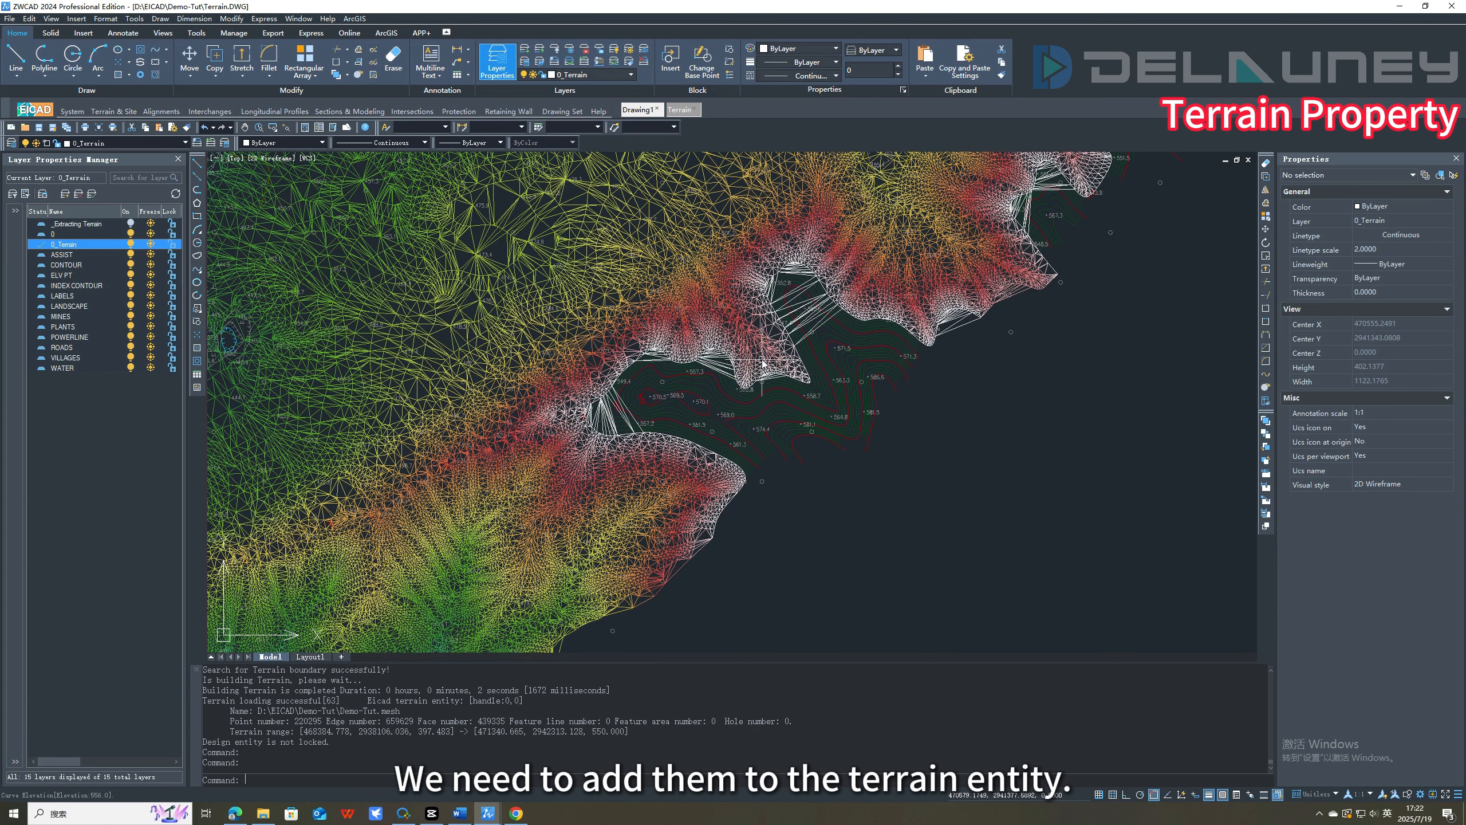
double_click(763, 361)
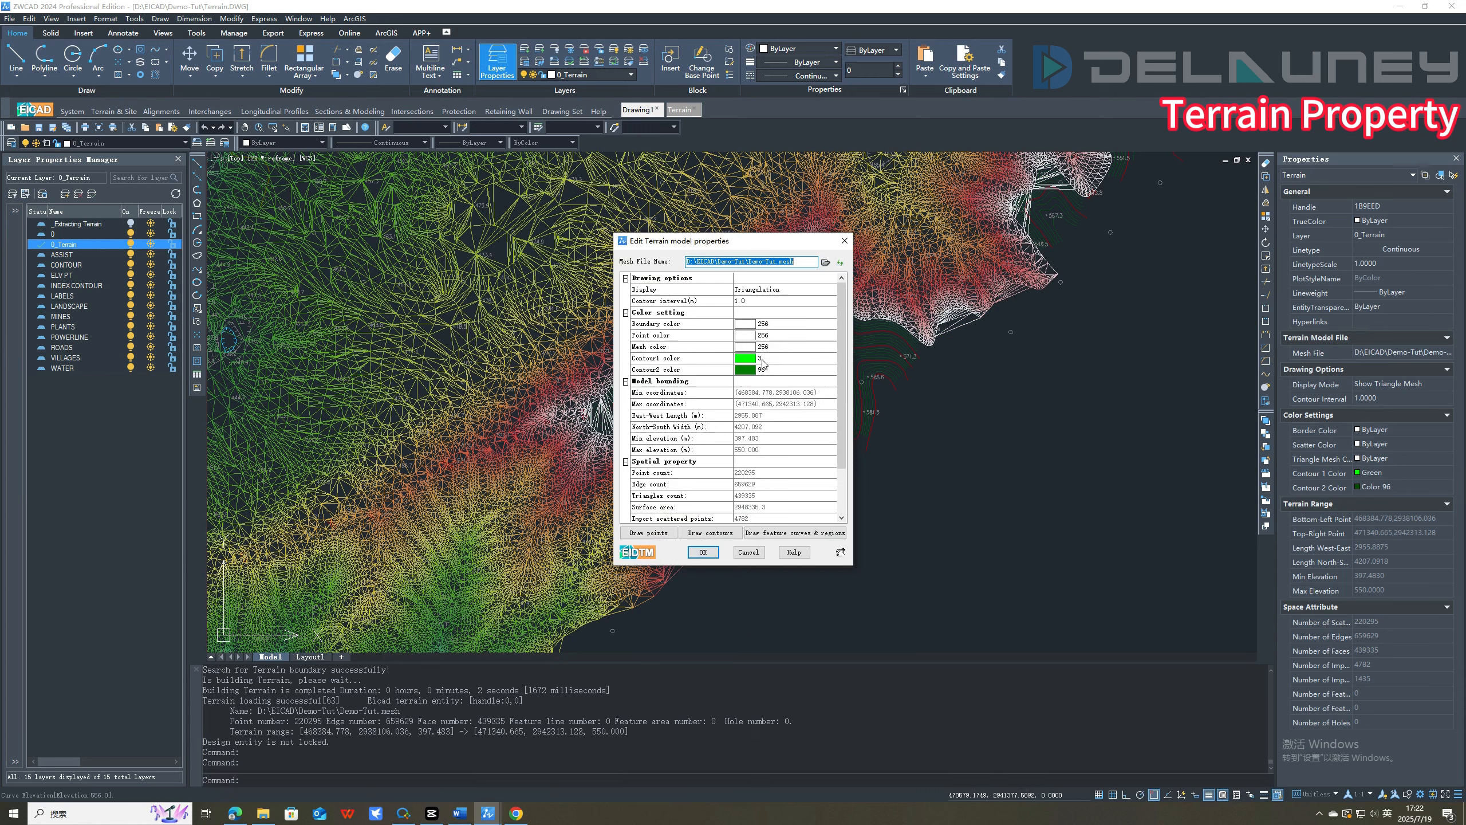
click(820, 292)
click(821, 294)
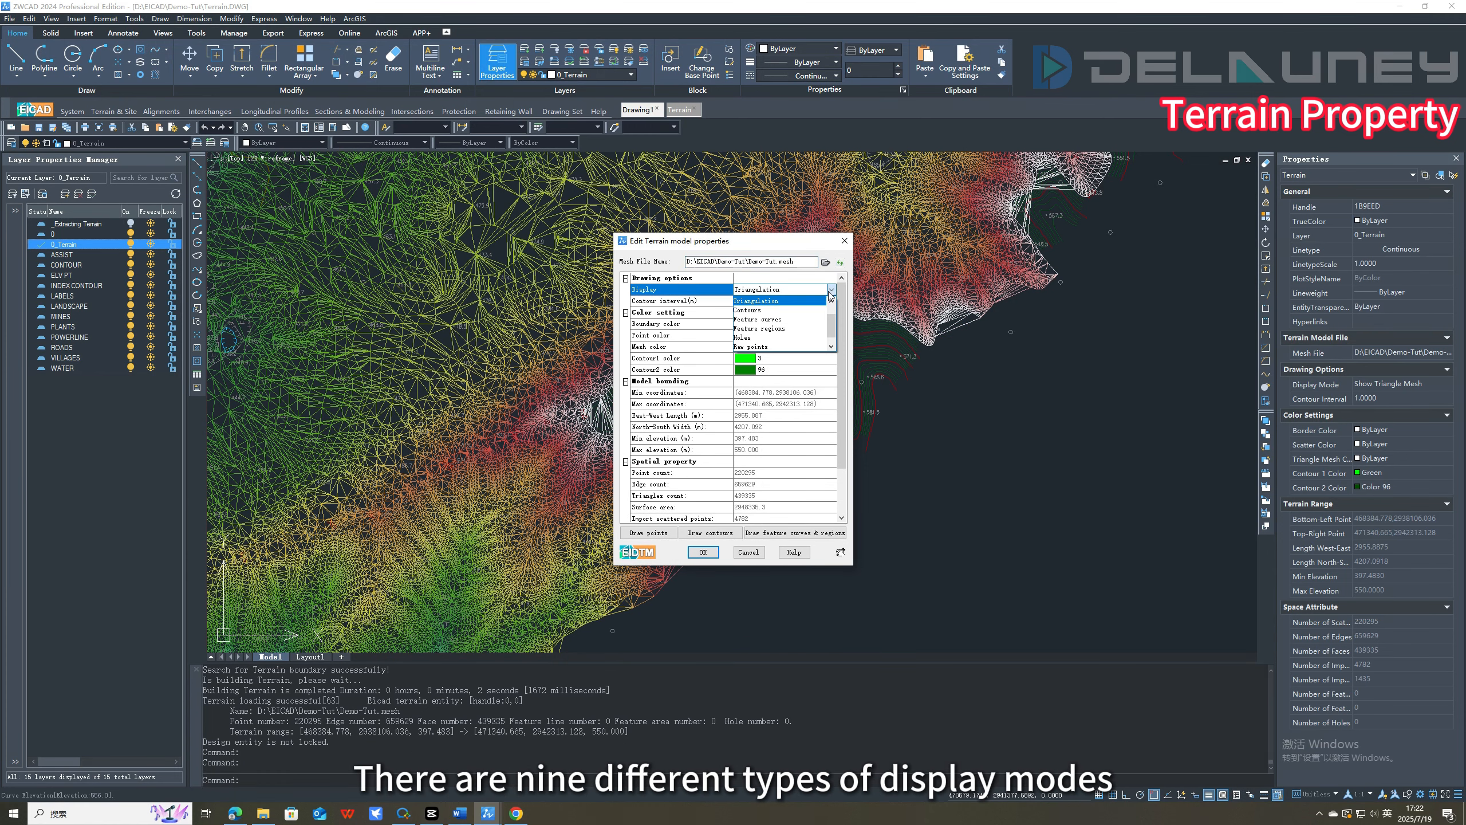
scroll(819, 308, down, 3)
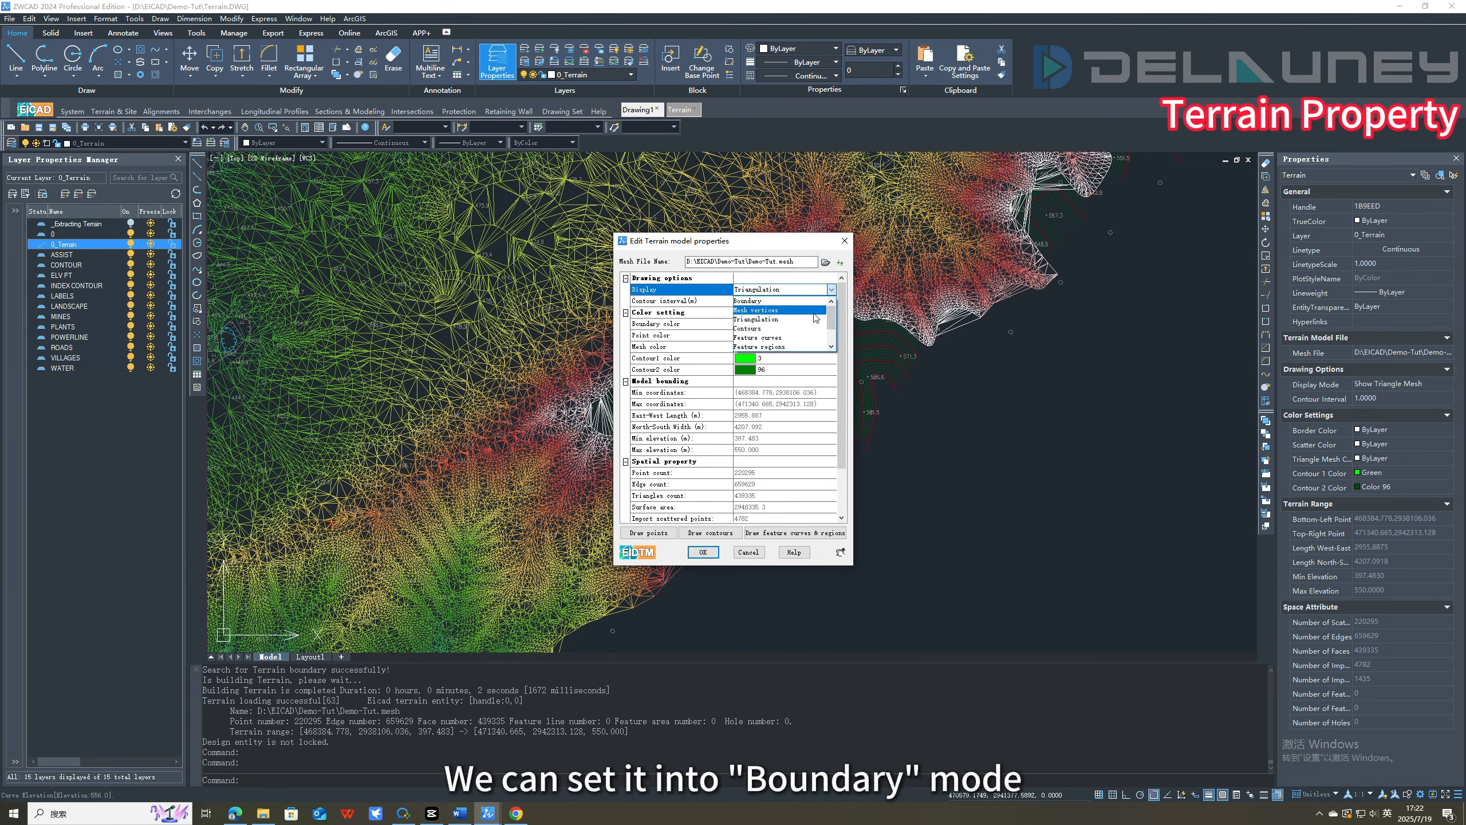
click(833, 287)
click(832, 290)
scroll(799, 305, up, 1)
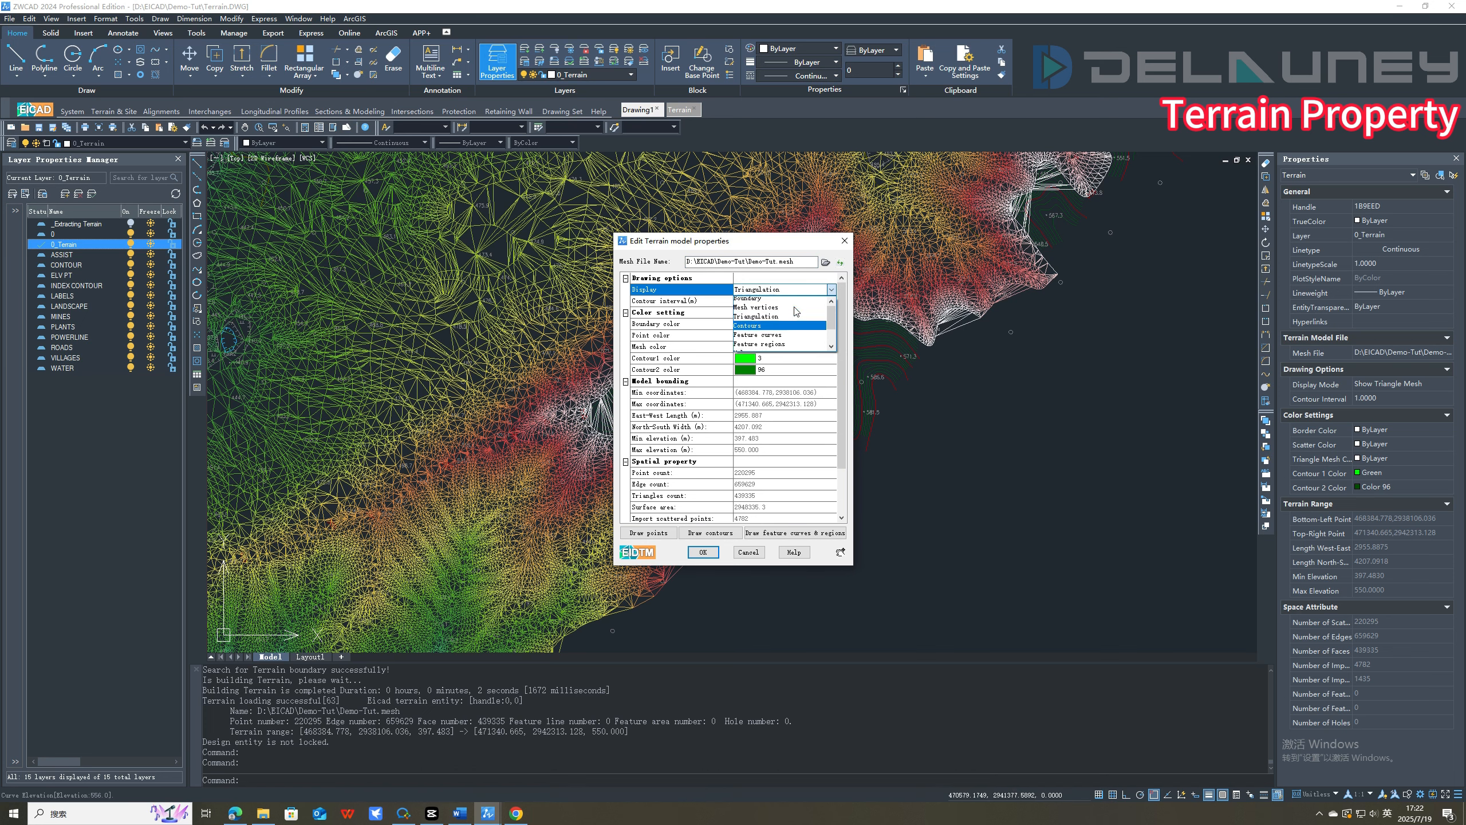
click(750, 300)
click(714, 553)
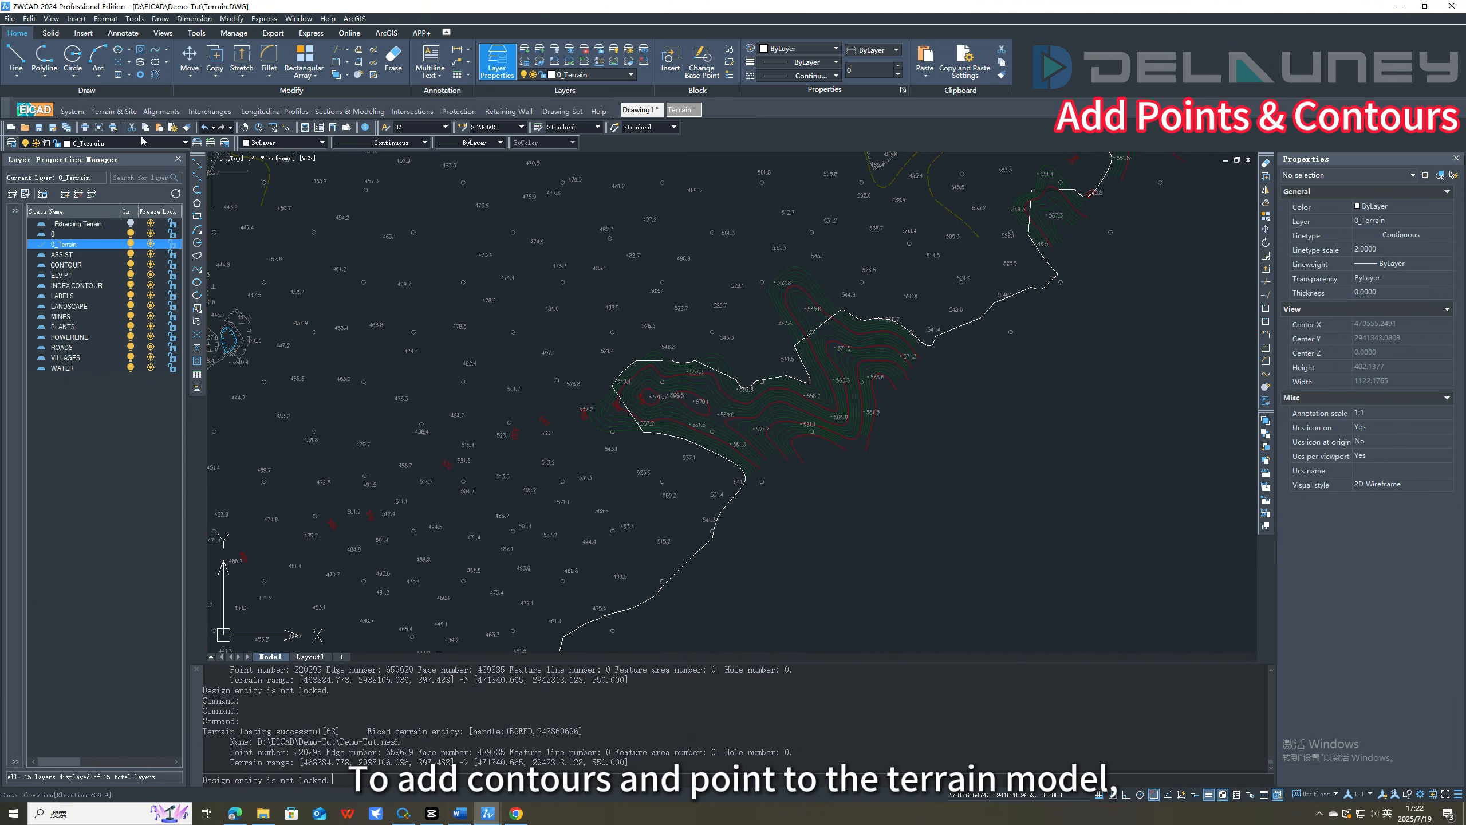
Add the missing contours outside the boundary to the terrain with Add Points and Contours, elevation range 350 to 600, searching curves in the same layer.
click(114, 111)
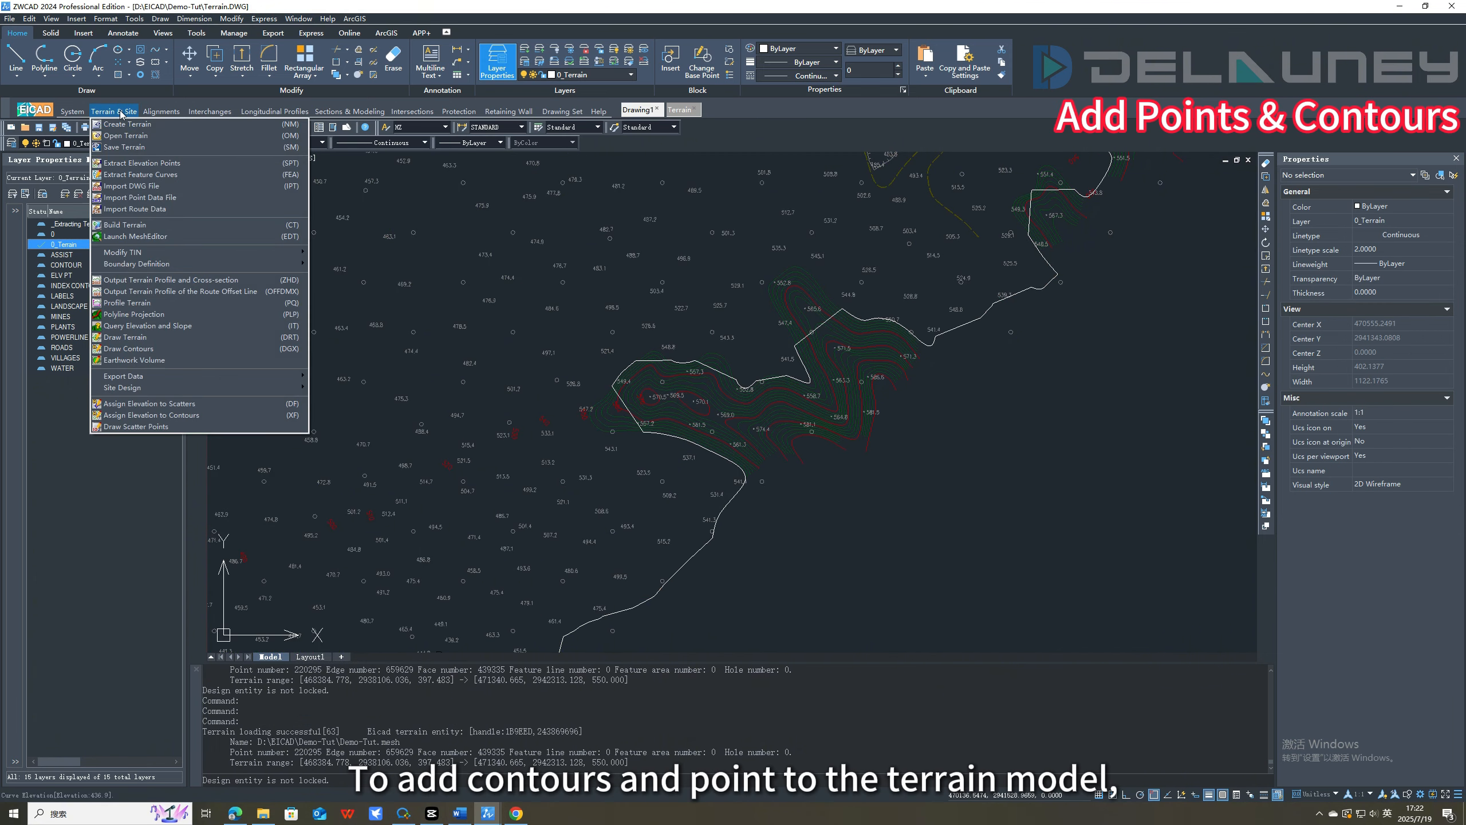
mouse_move(272, 252)
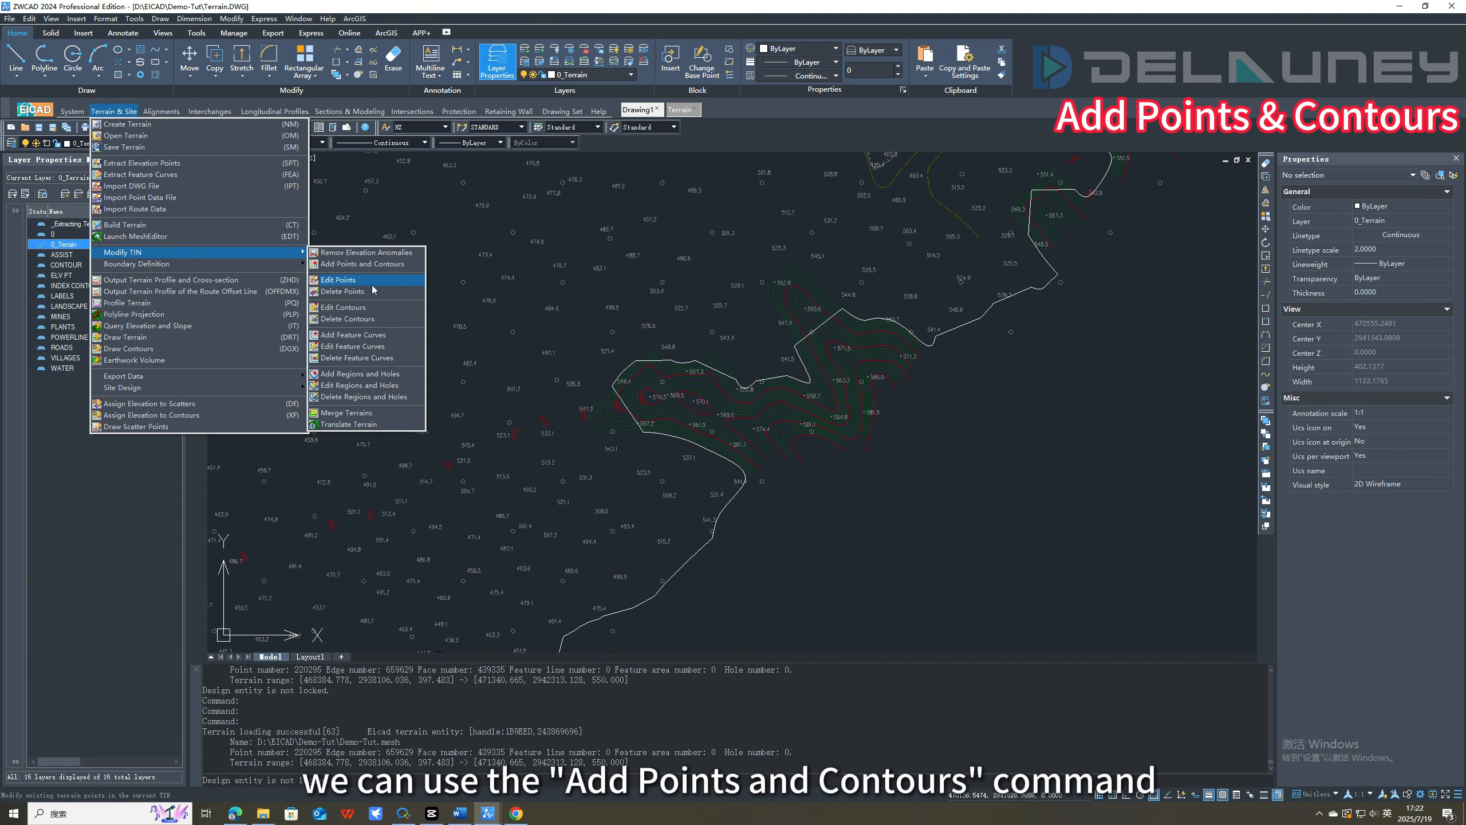
click(370, 263)
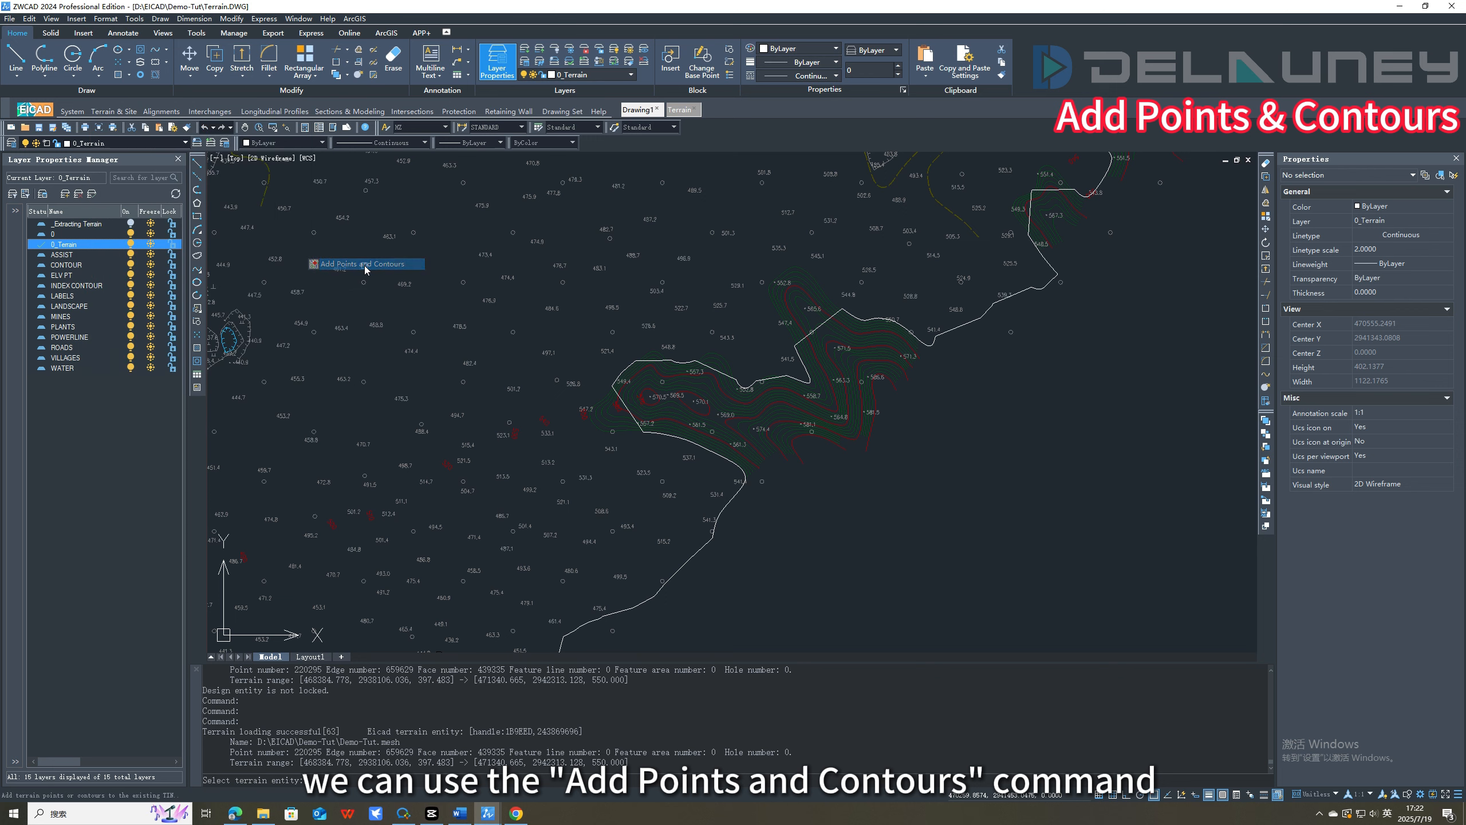
click(749, 382)
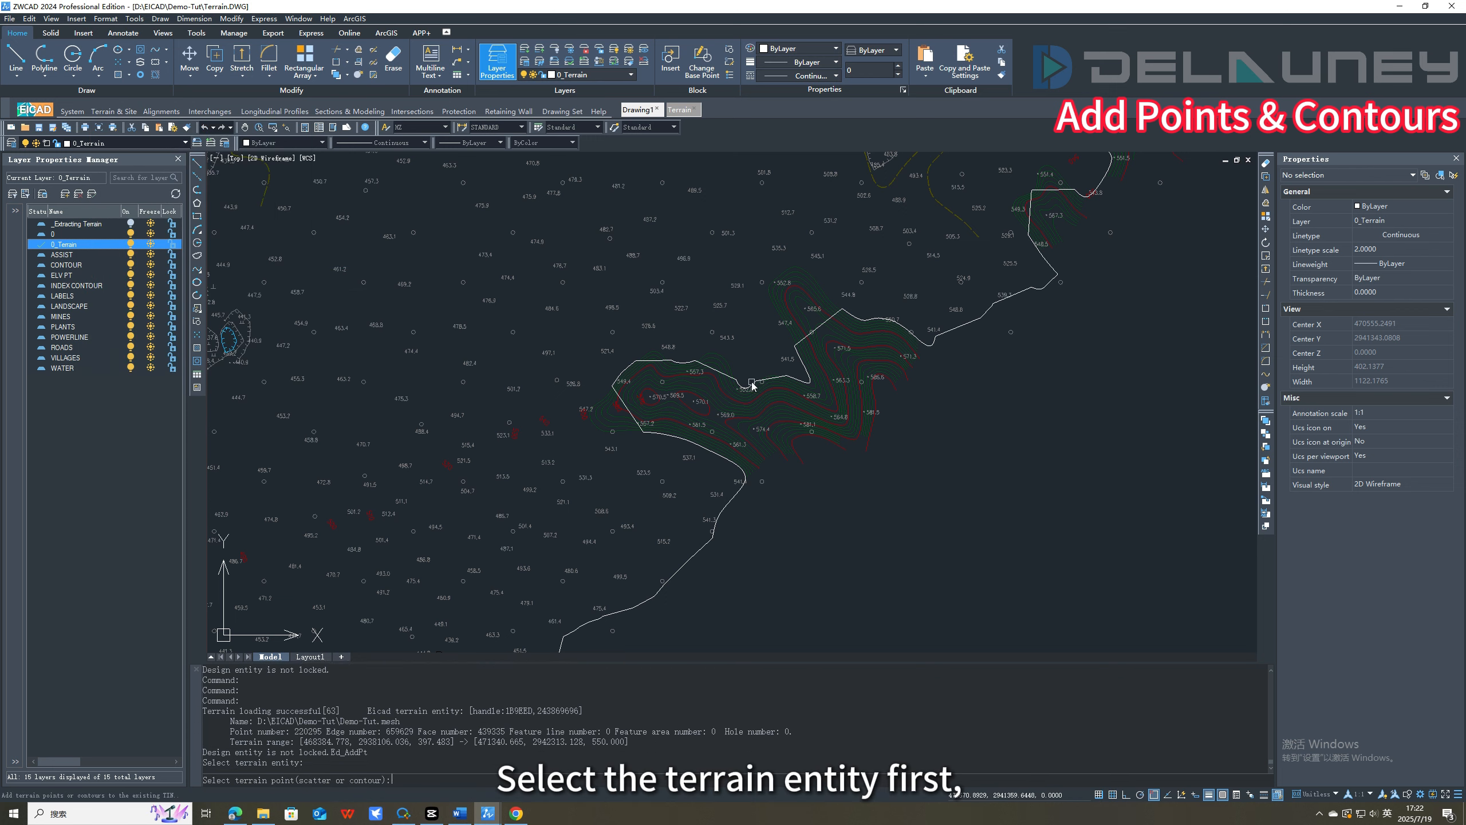
click(789, 428)
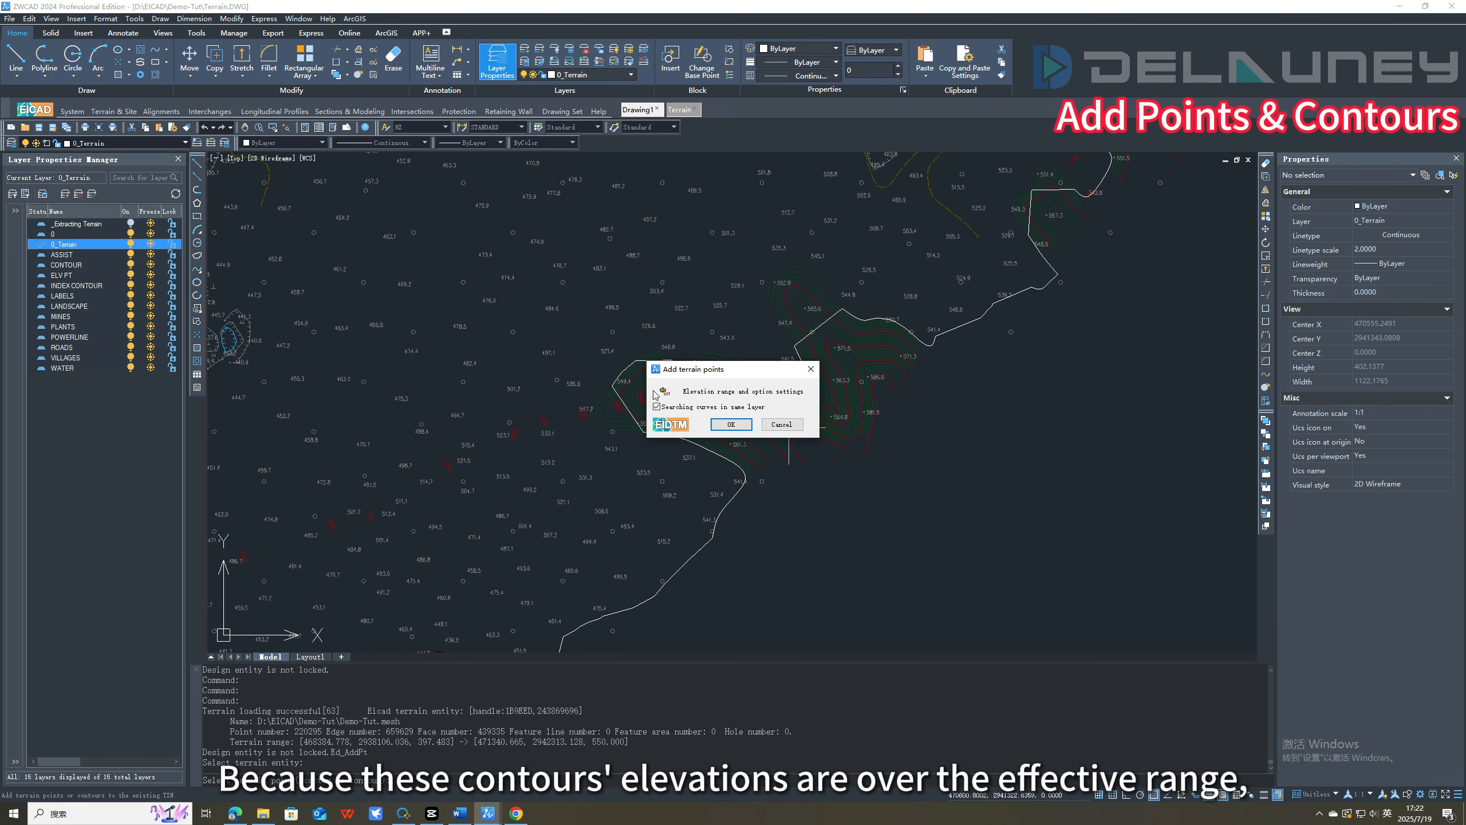
click(789, 393)
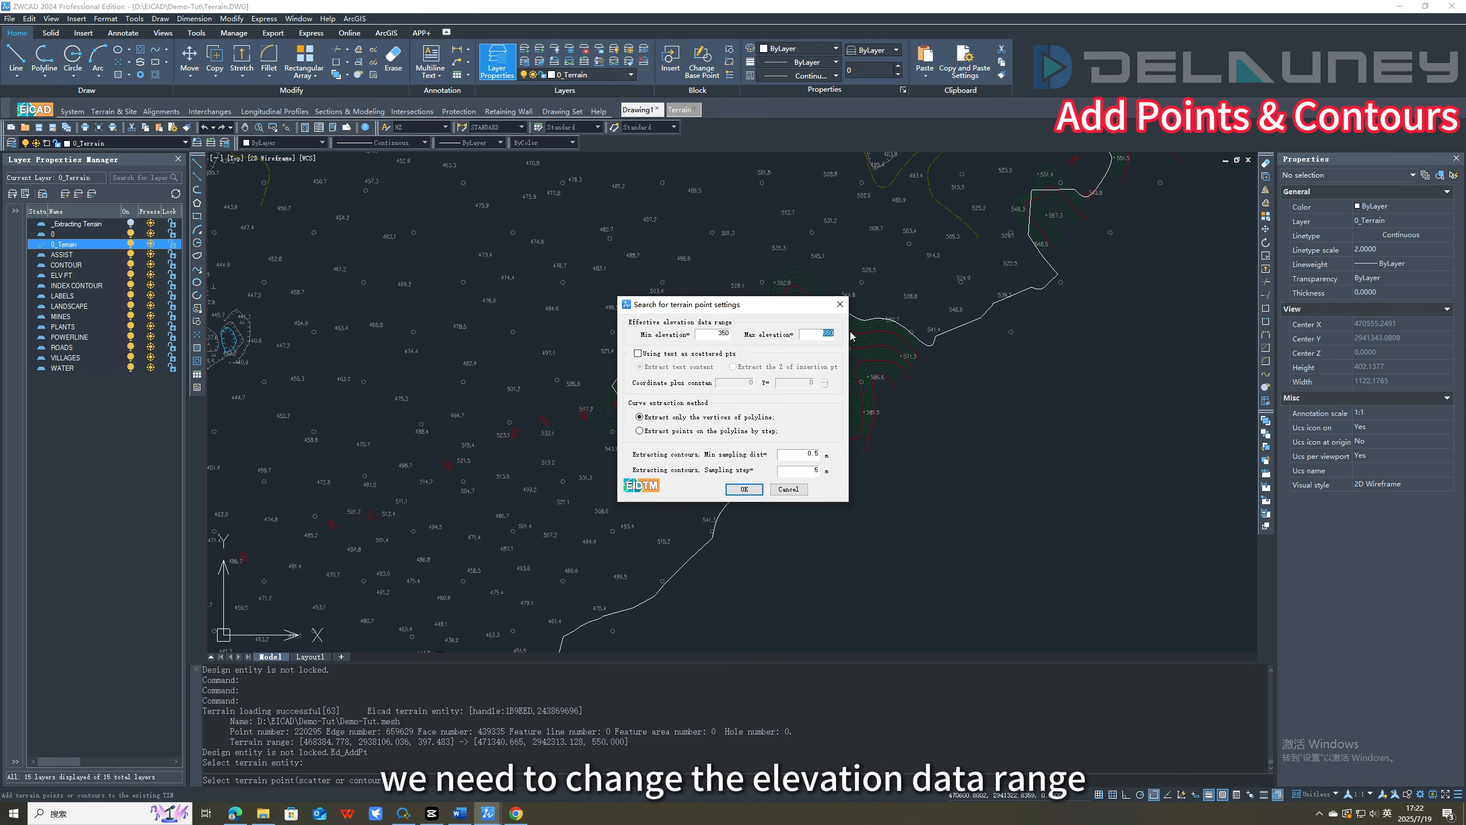
click(744, 489)
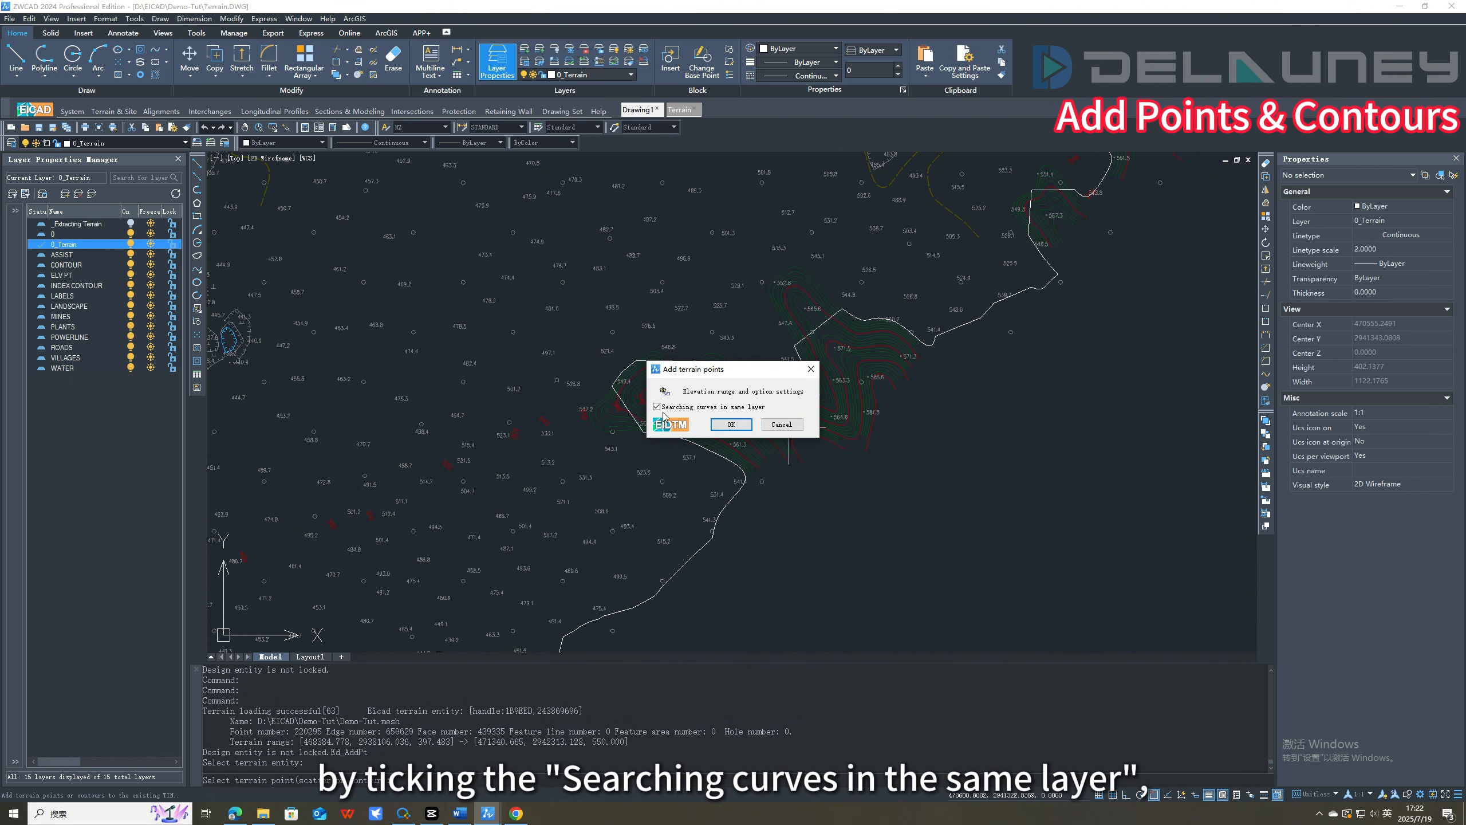
click(657, 407)
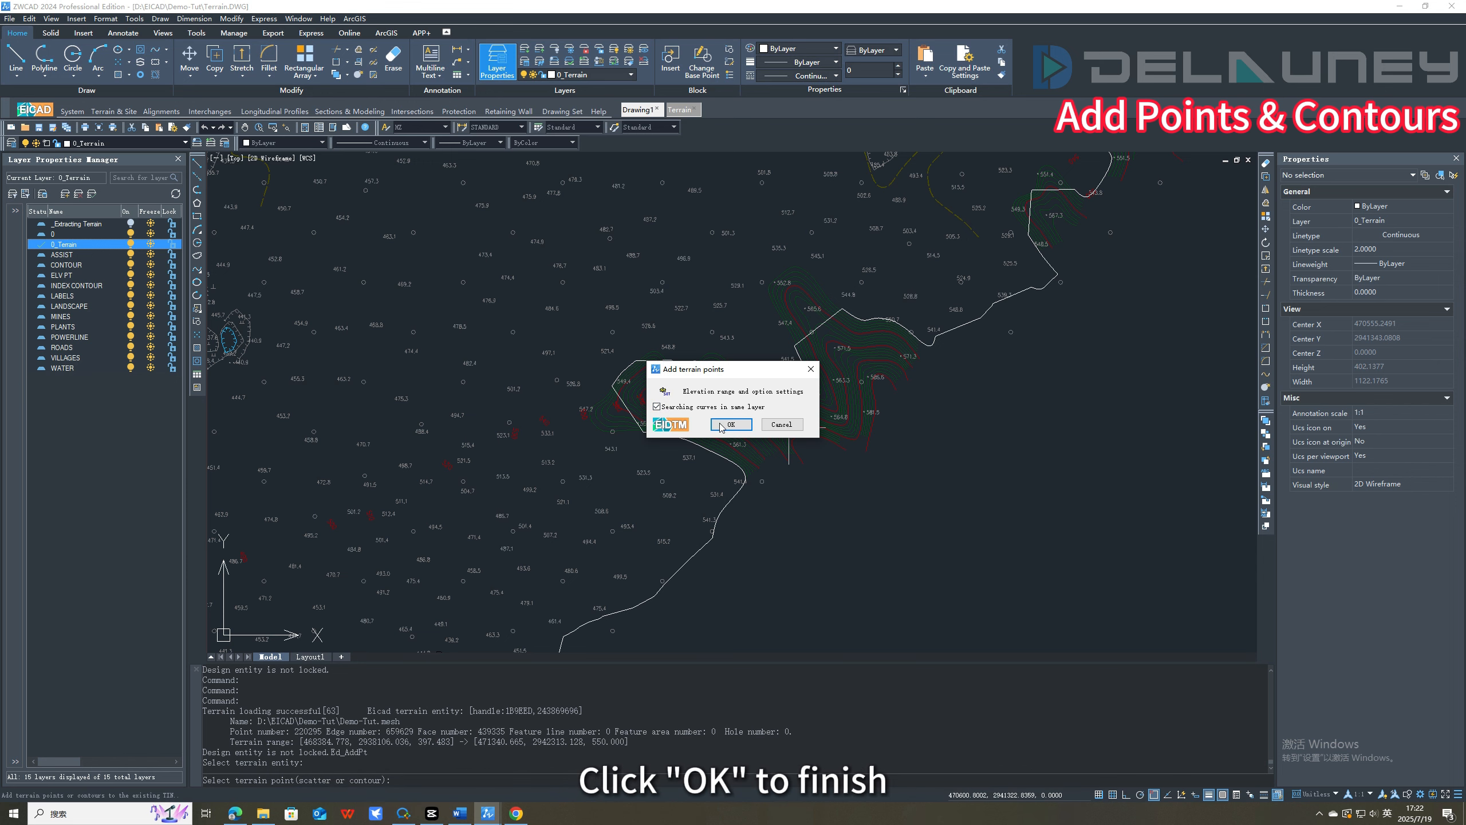
click(730, 425)
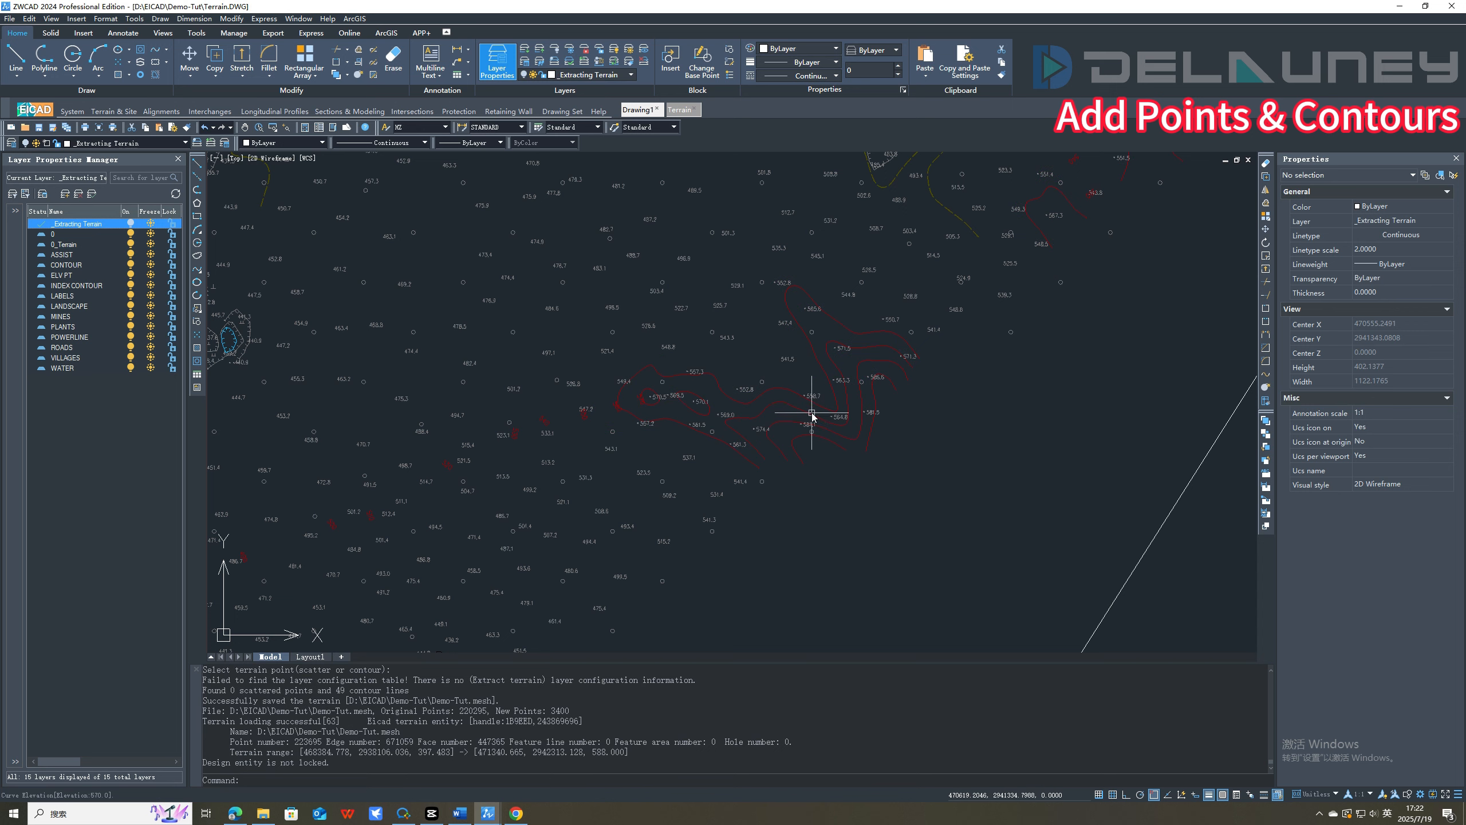
Repeat Add Points and Contours to add the remaining red index contours and the missing elevation points to the terrain, searching the same layer.
key(Return)
click(1158, 535)
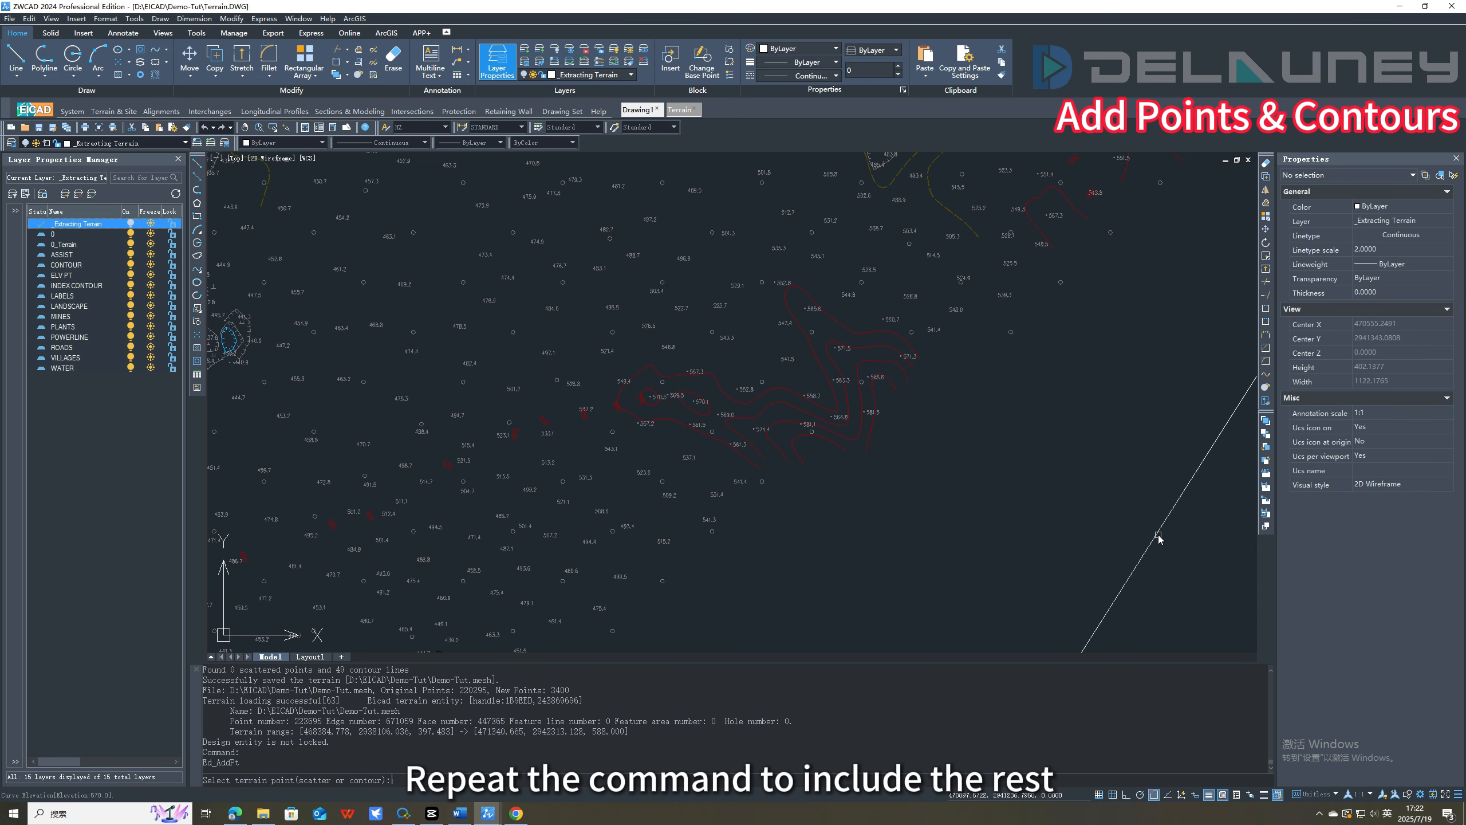
click(798, 409)
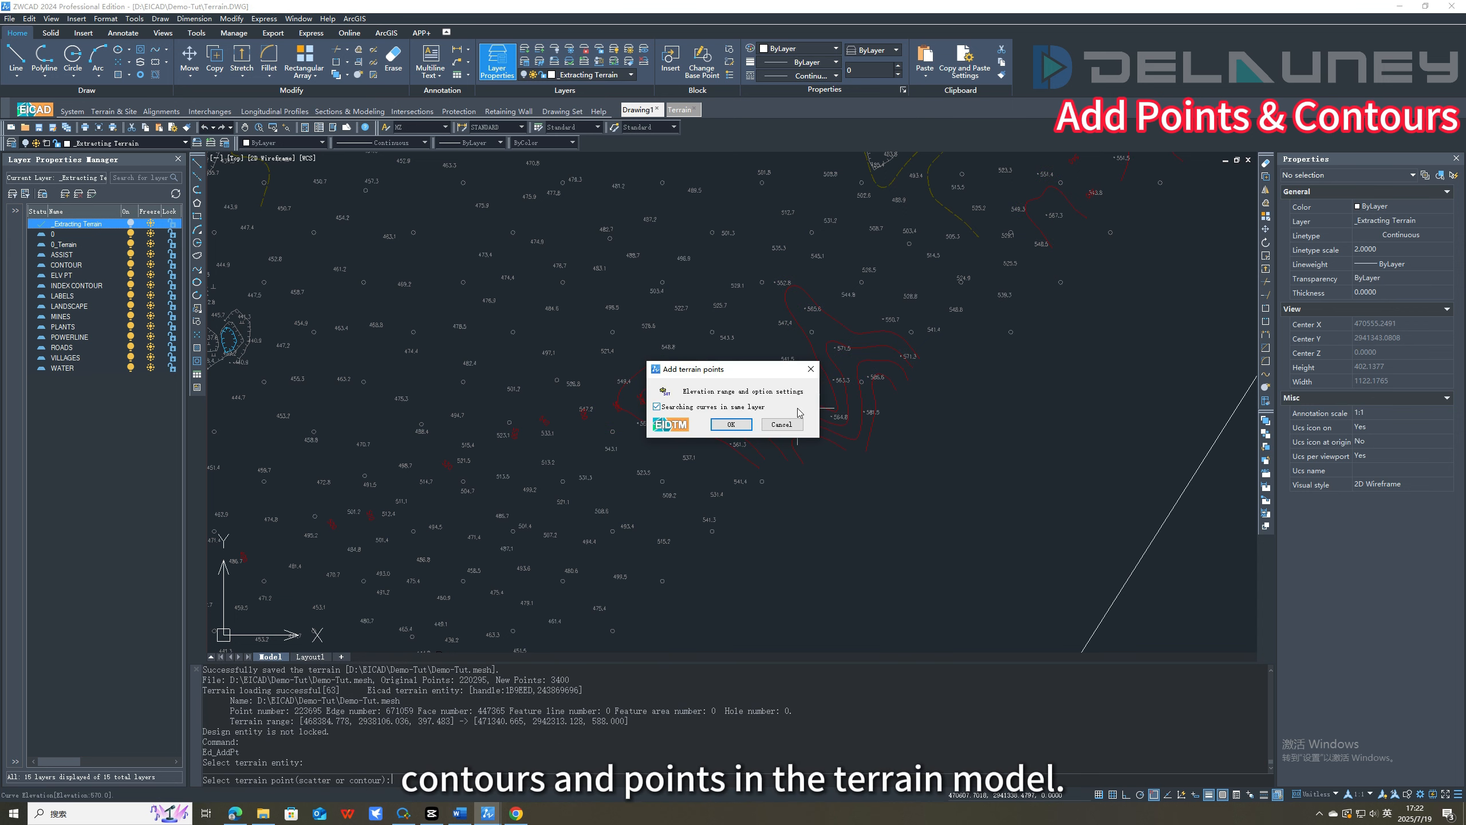
click(732, 425)
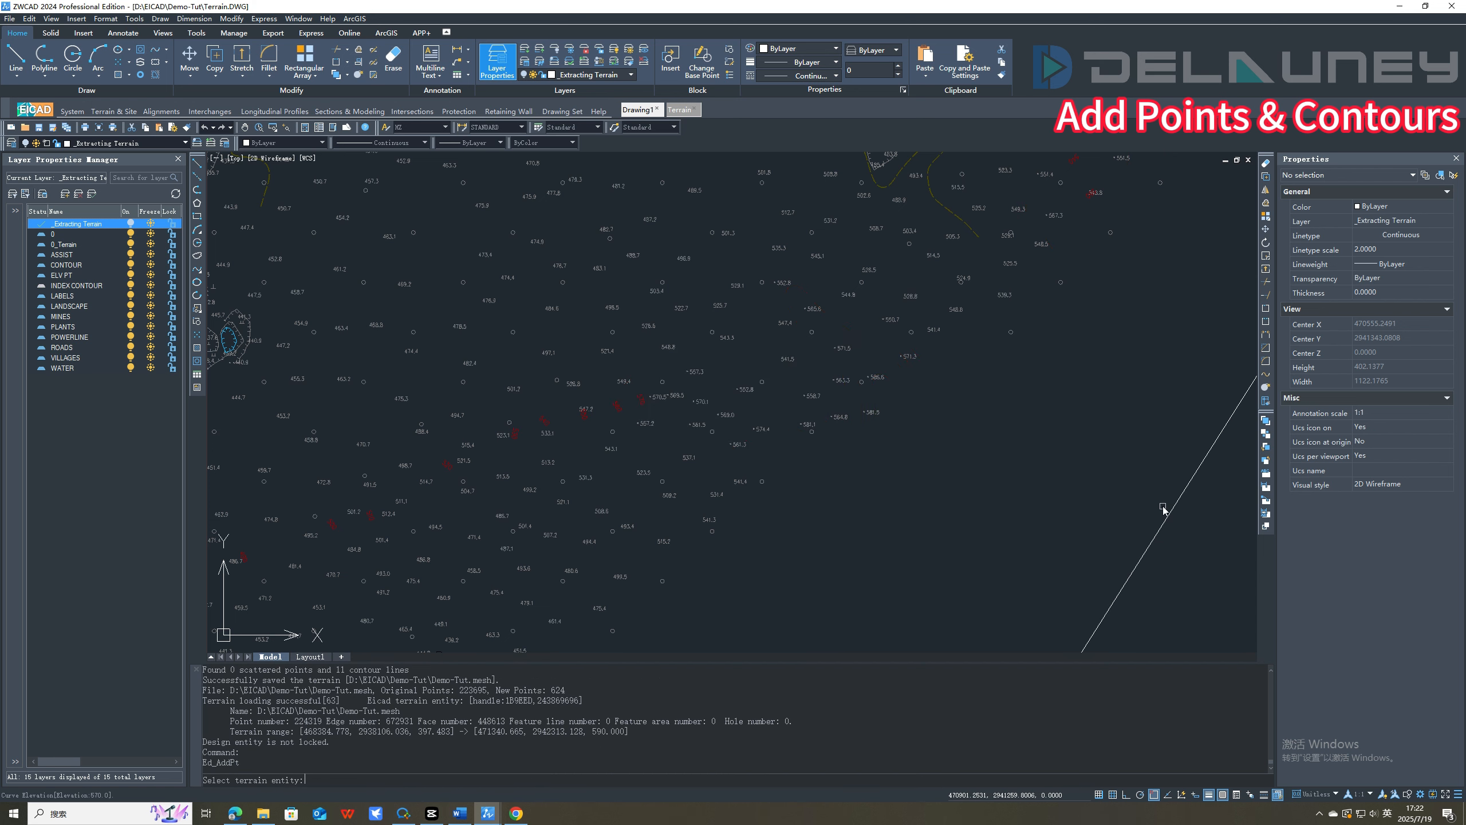
click(803, 397)
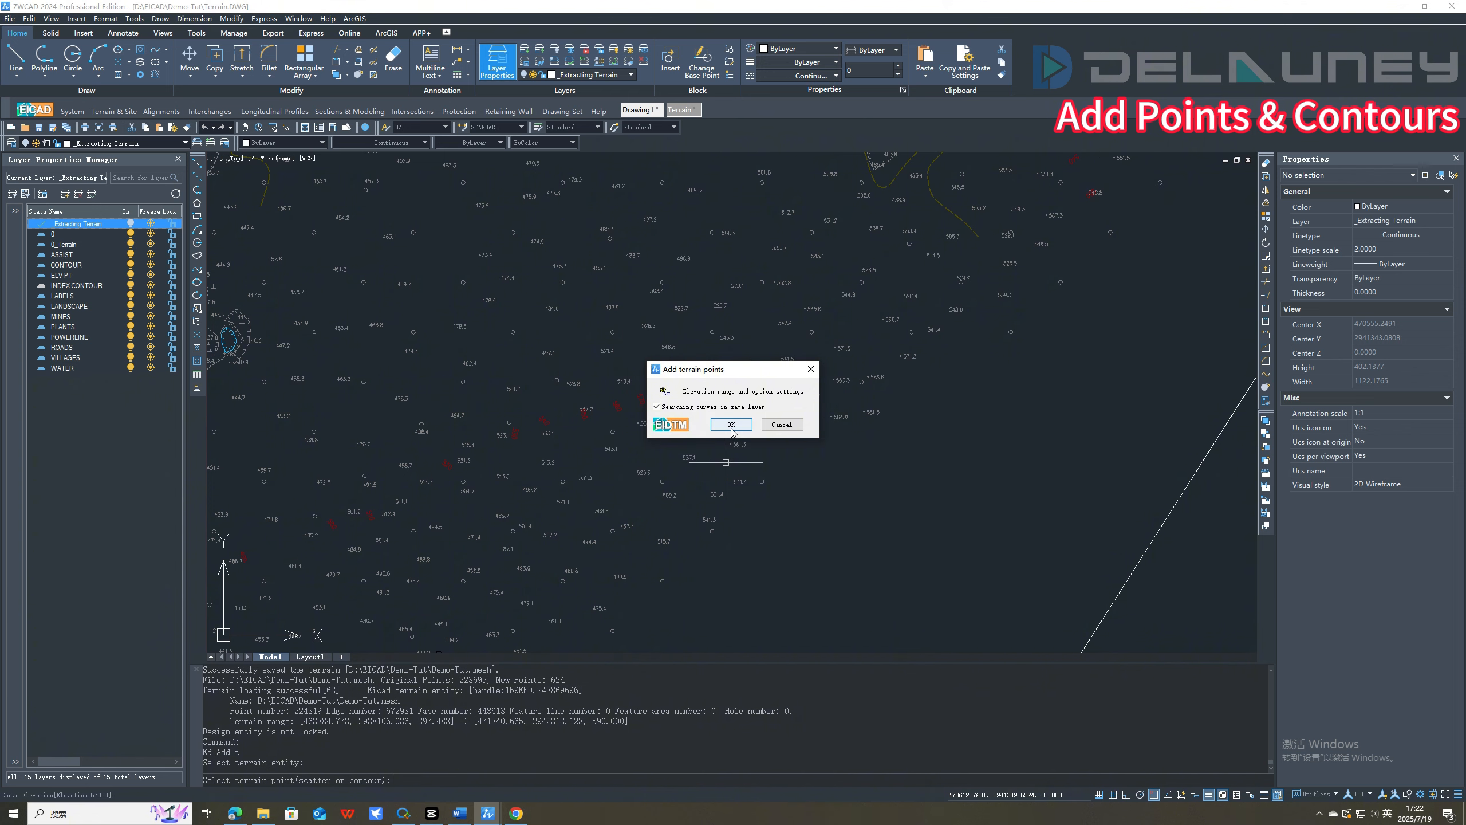
click(731, 425)
Run Search Boundary on the Demo-Tut terrain entity to regenerate the terrain boundary with the added points.
scroll(740, 428, down, 8)
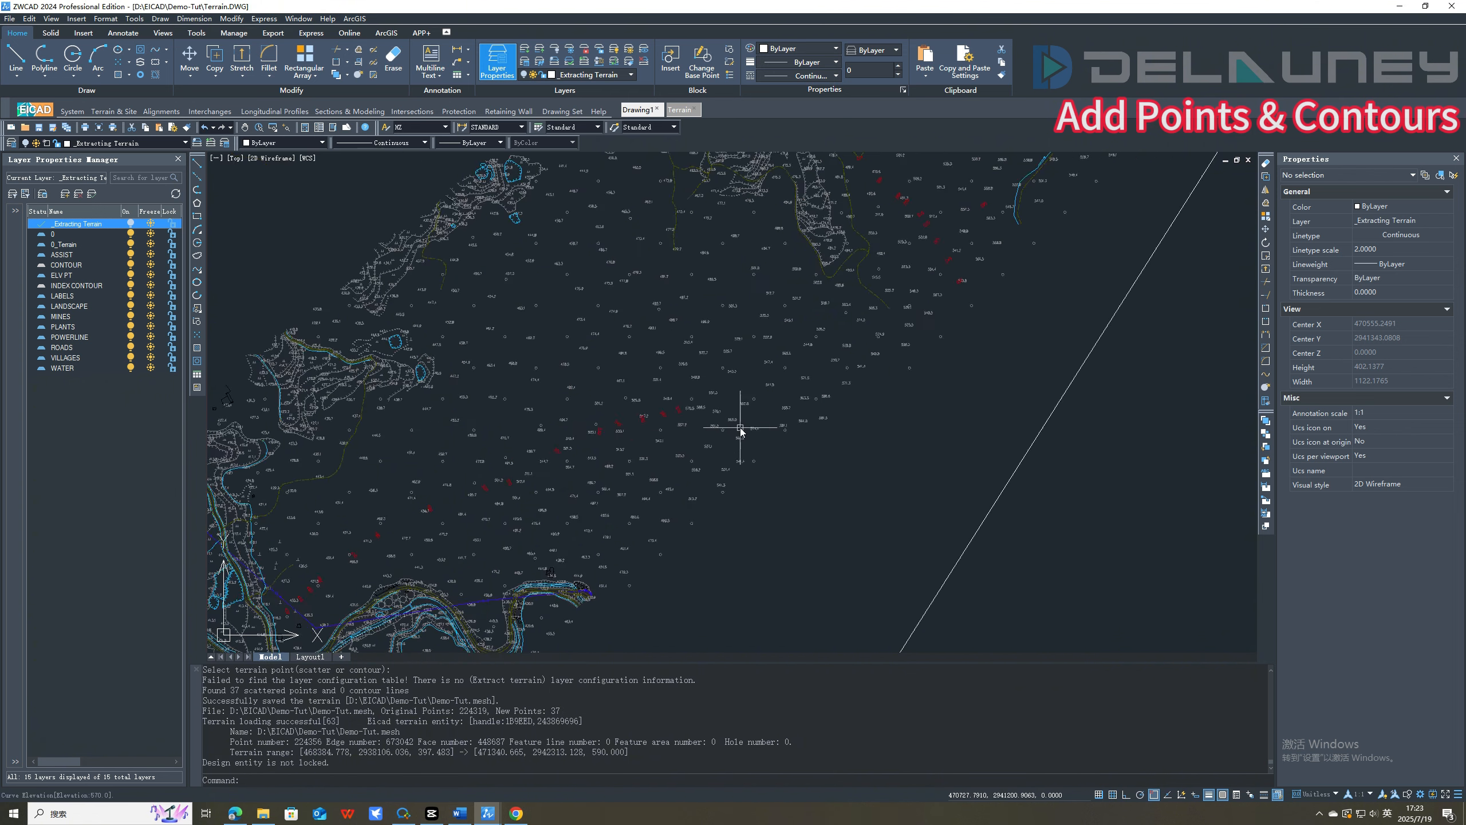
scroll(677, 441, down, 5)
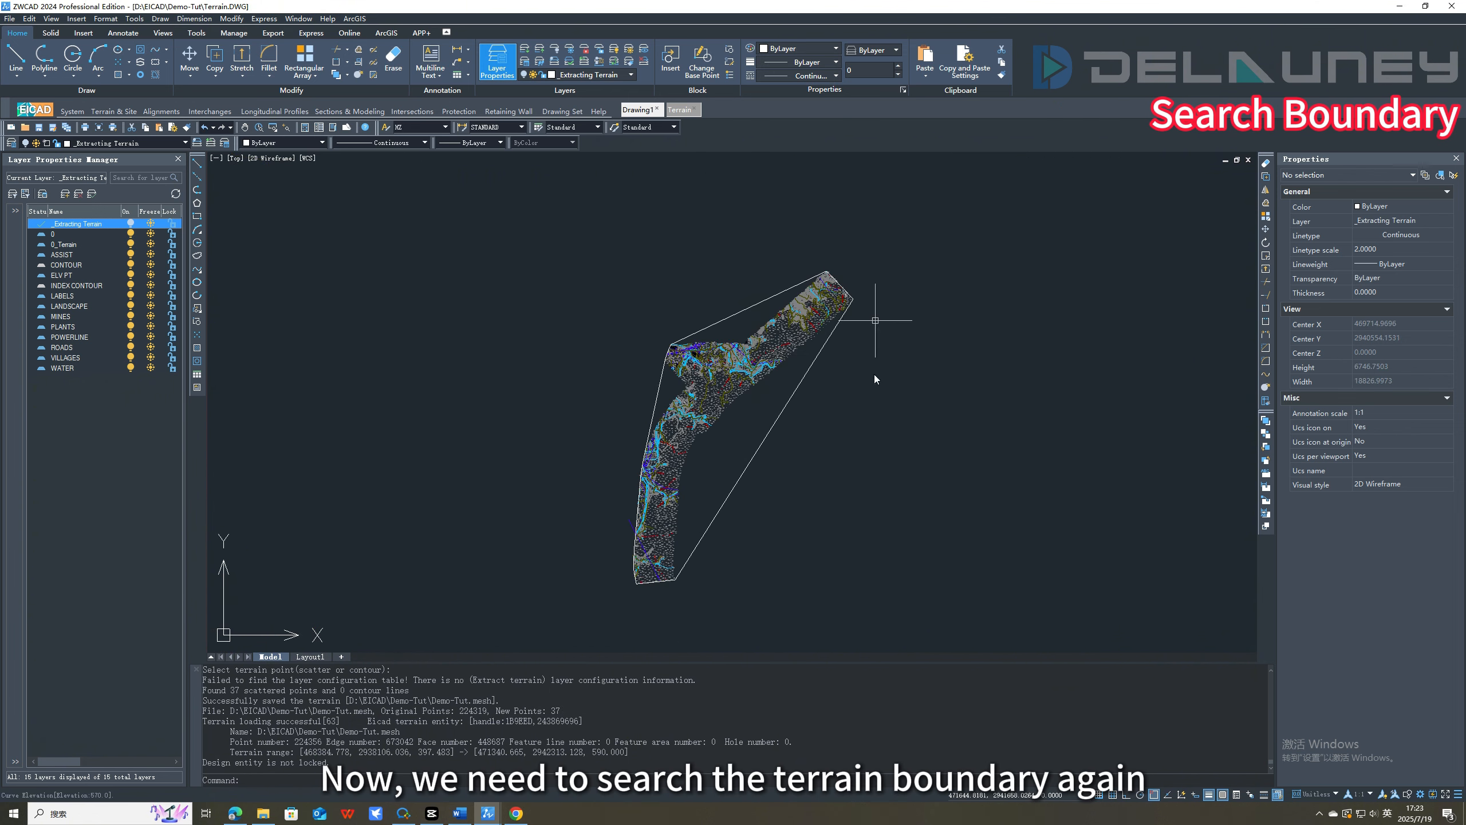
click(114, 111)
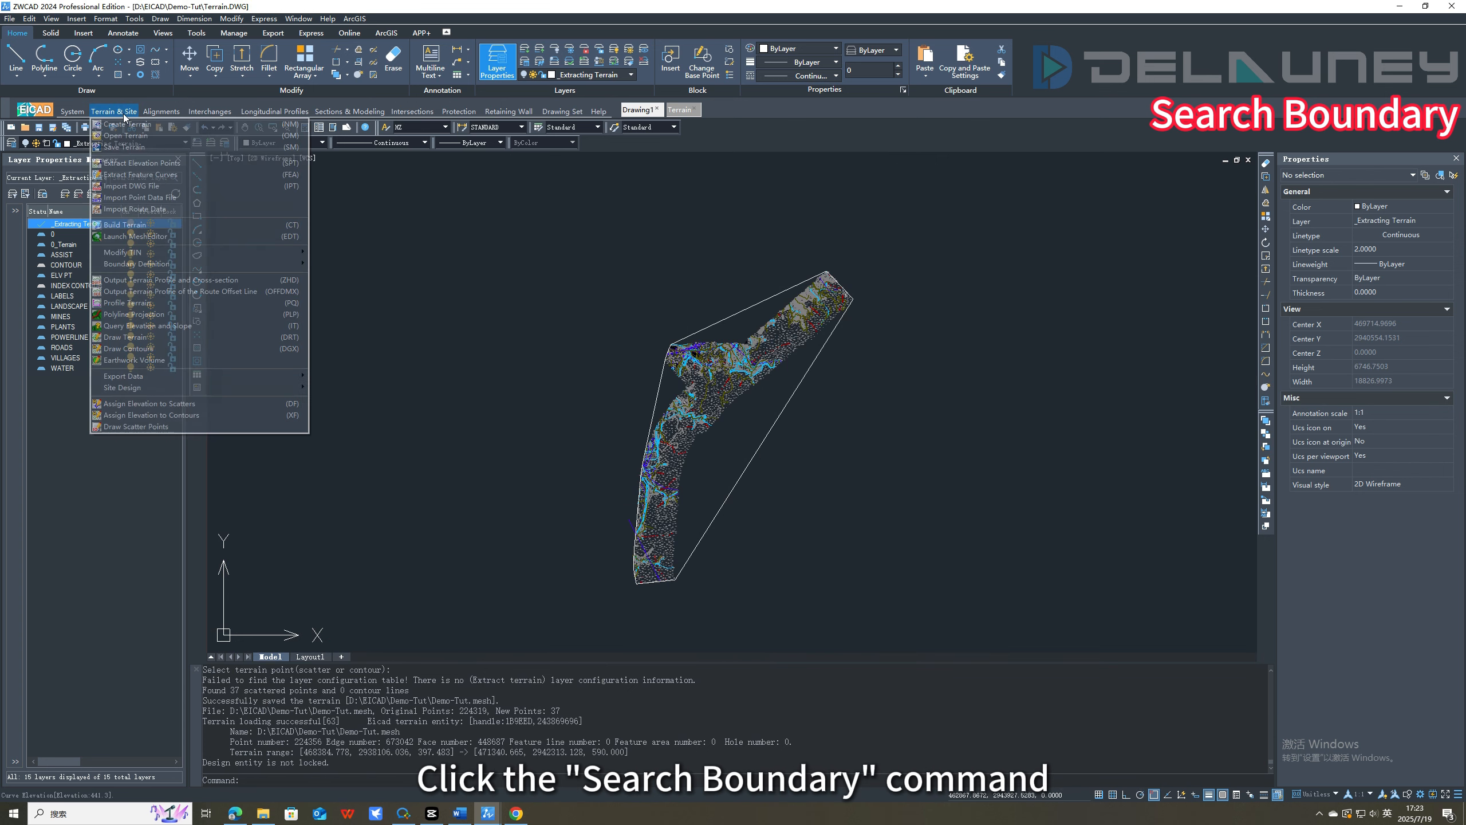
mouse_move(173, 263)
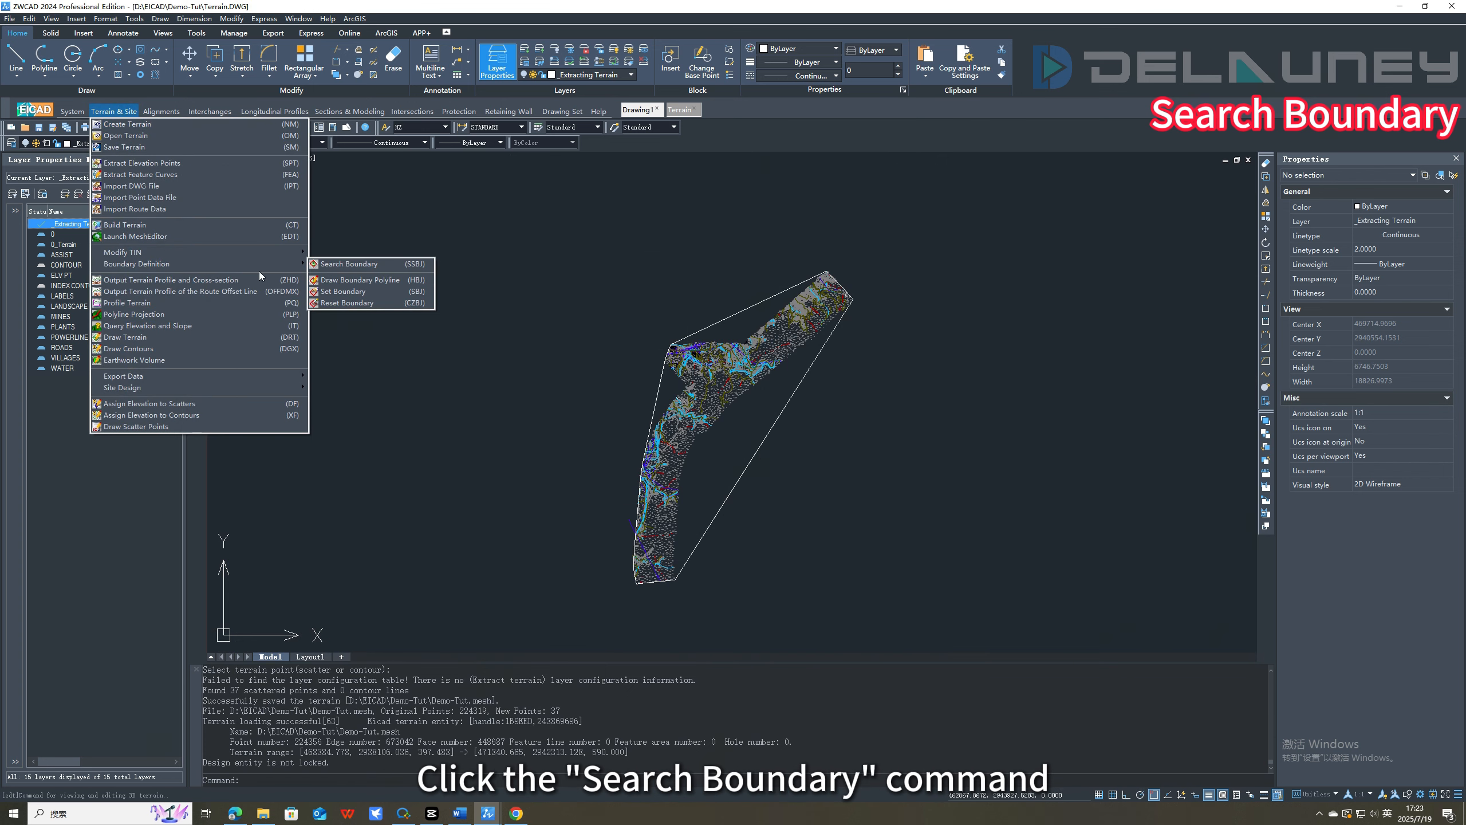
click(370, 266)
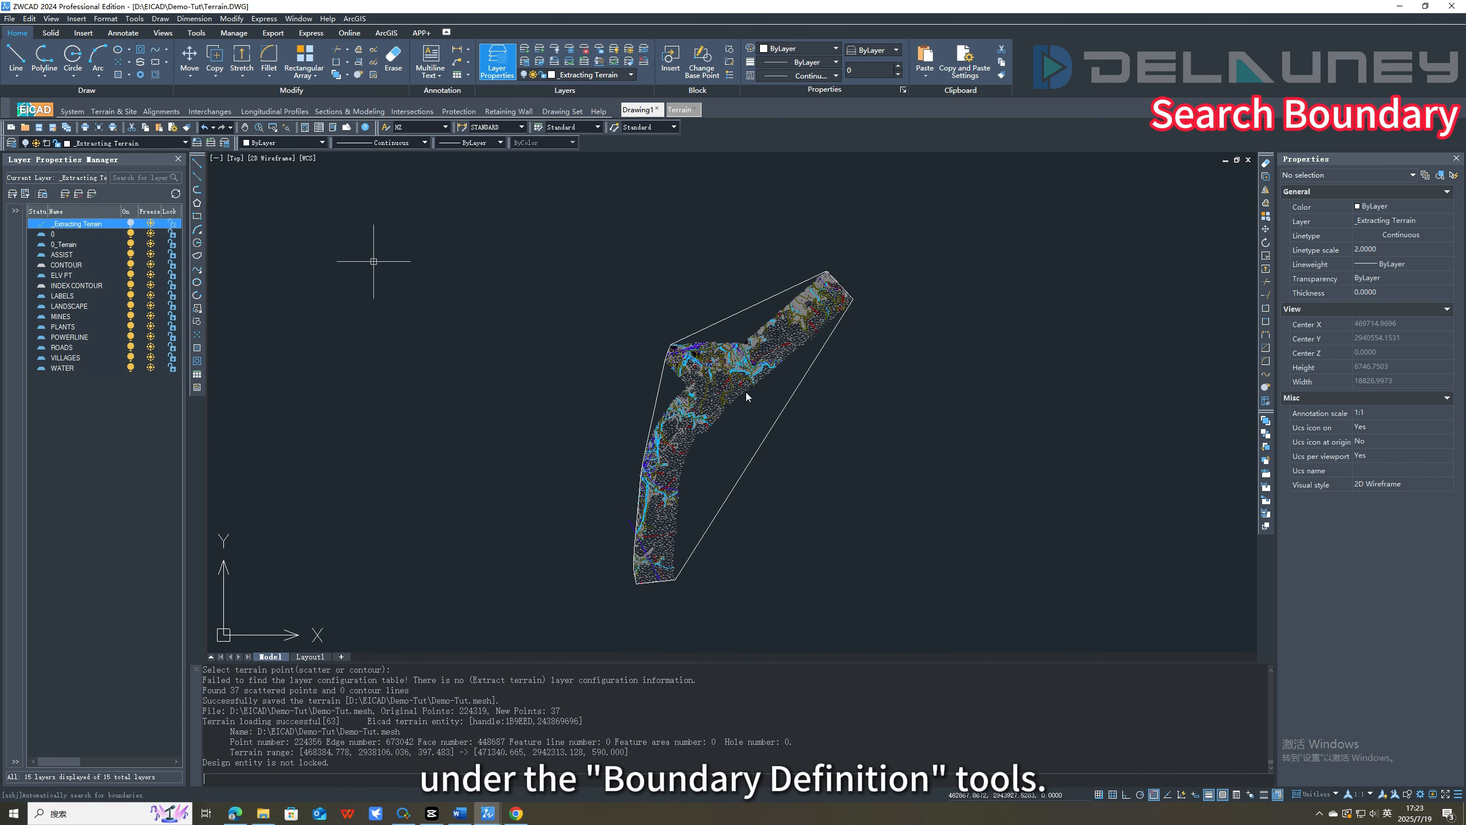
click(794, 393)
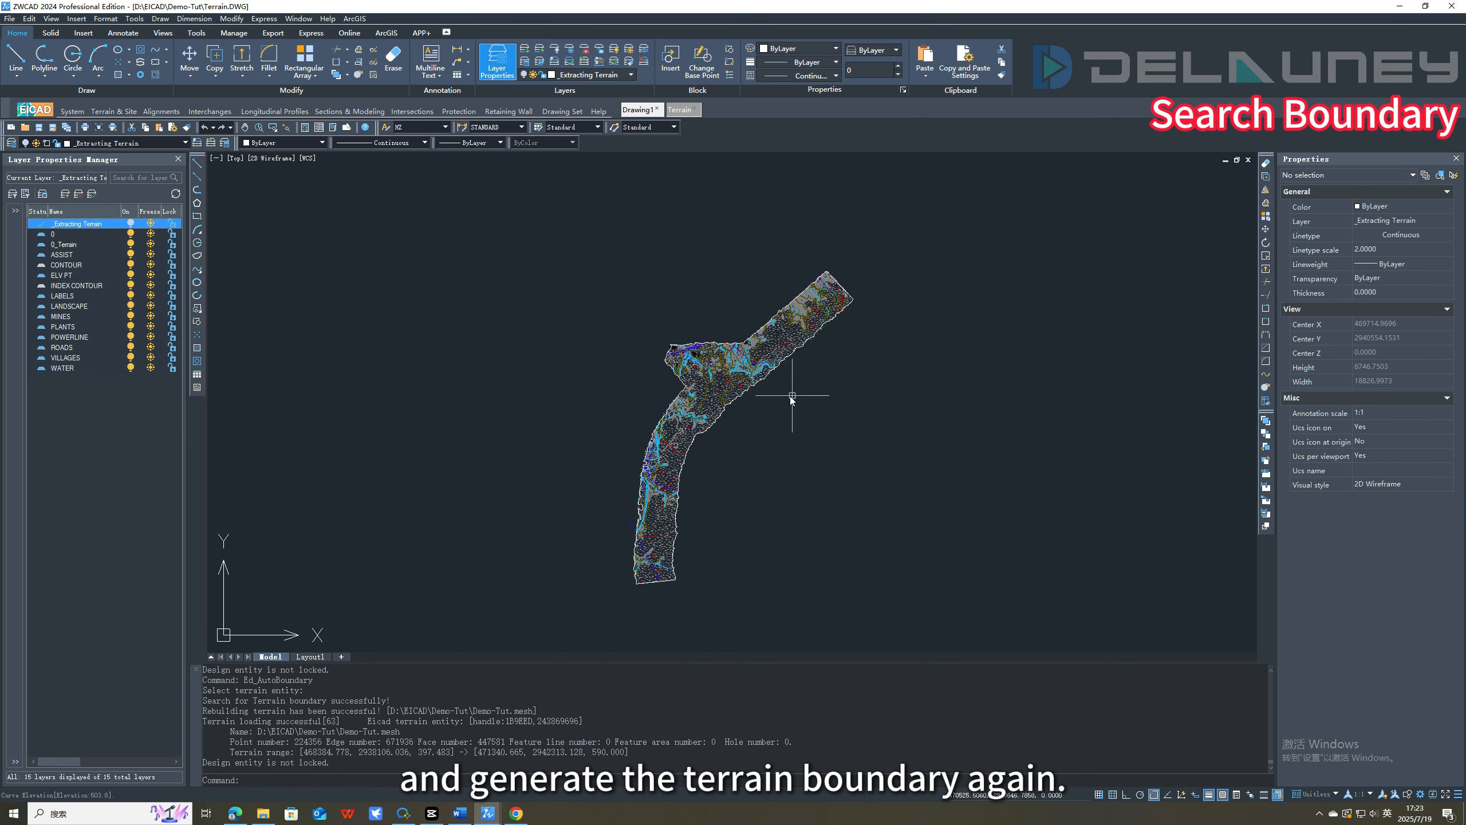
scroll(759, 379, up, 2)
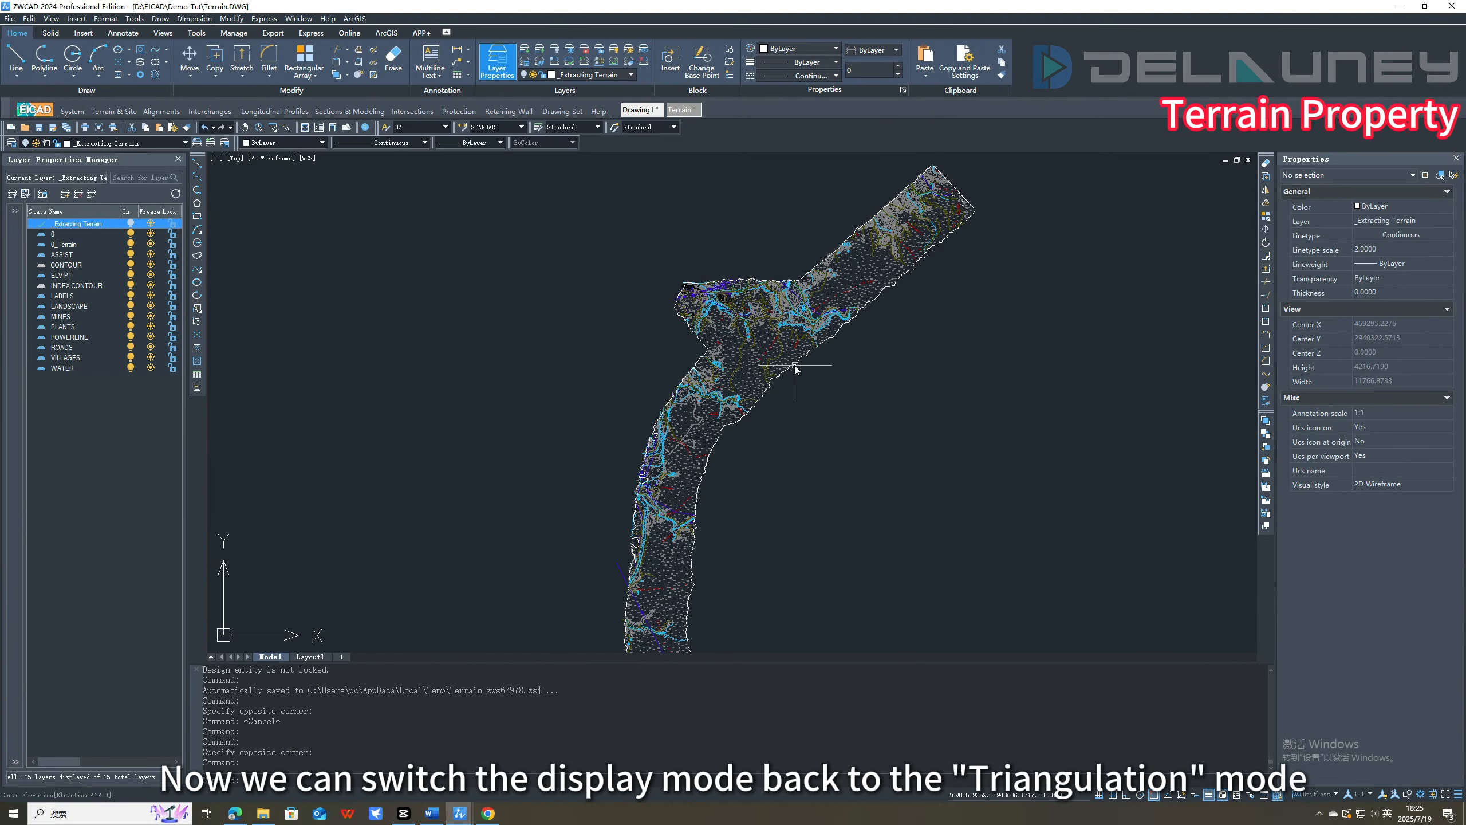
Set the display mode of the terrain model to Triangulation and check the mesh along the high ridge at the boundary.
click(795, 365)
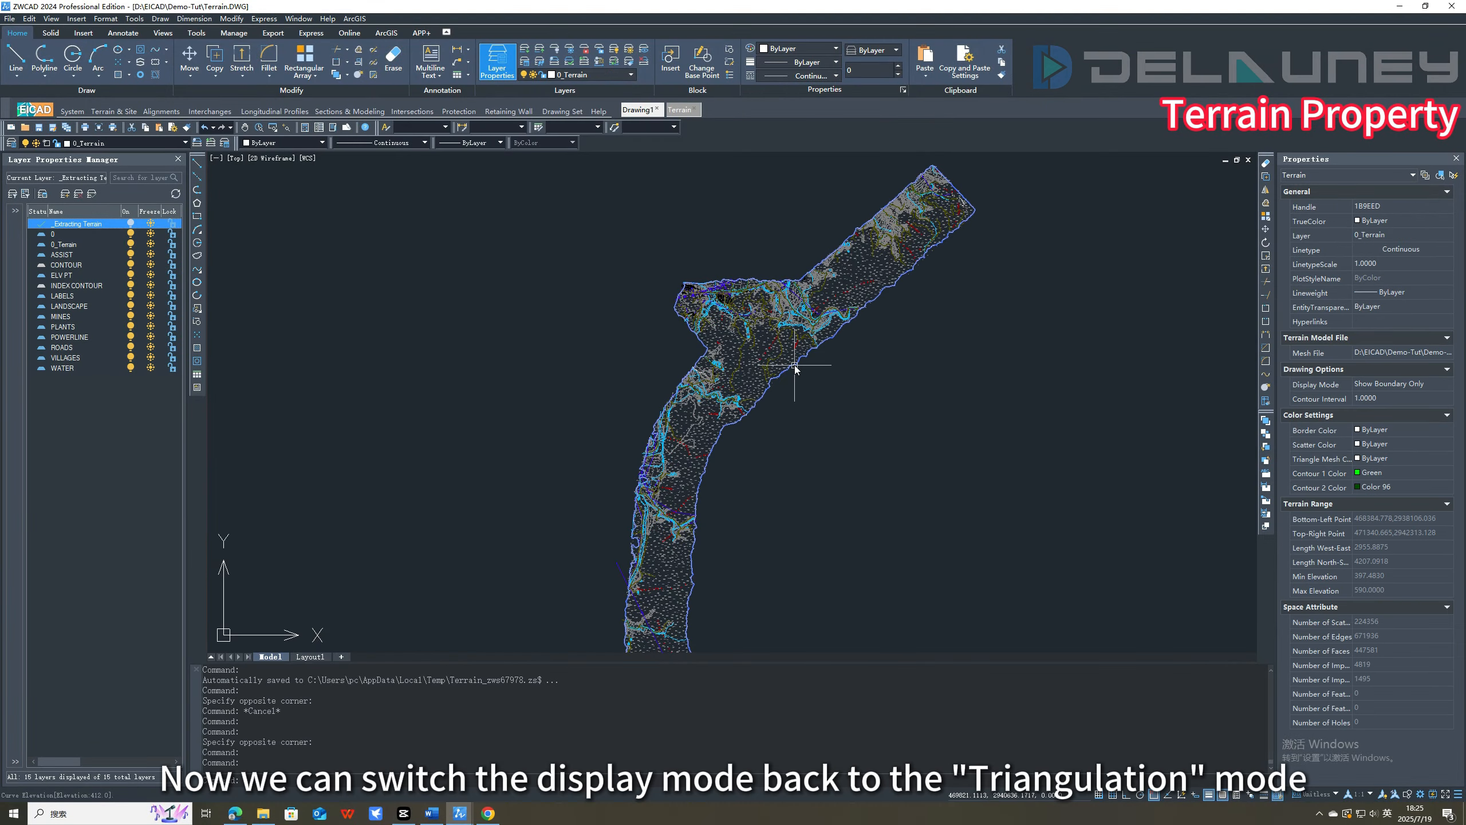
double_click(795, 368)
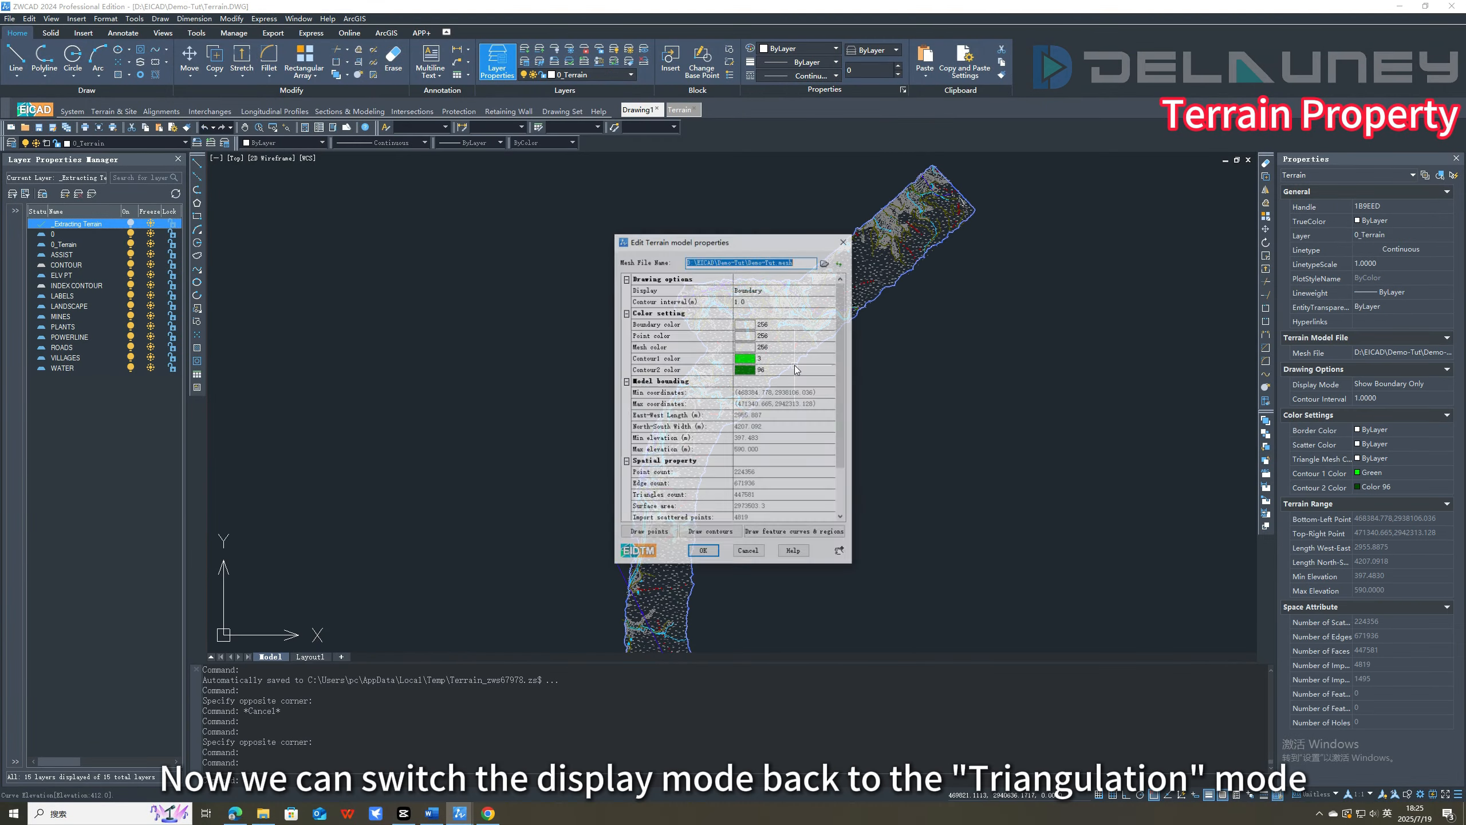
click(806, 290)
click(808, 290)
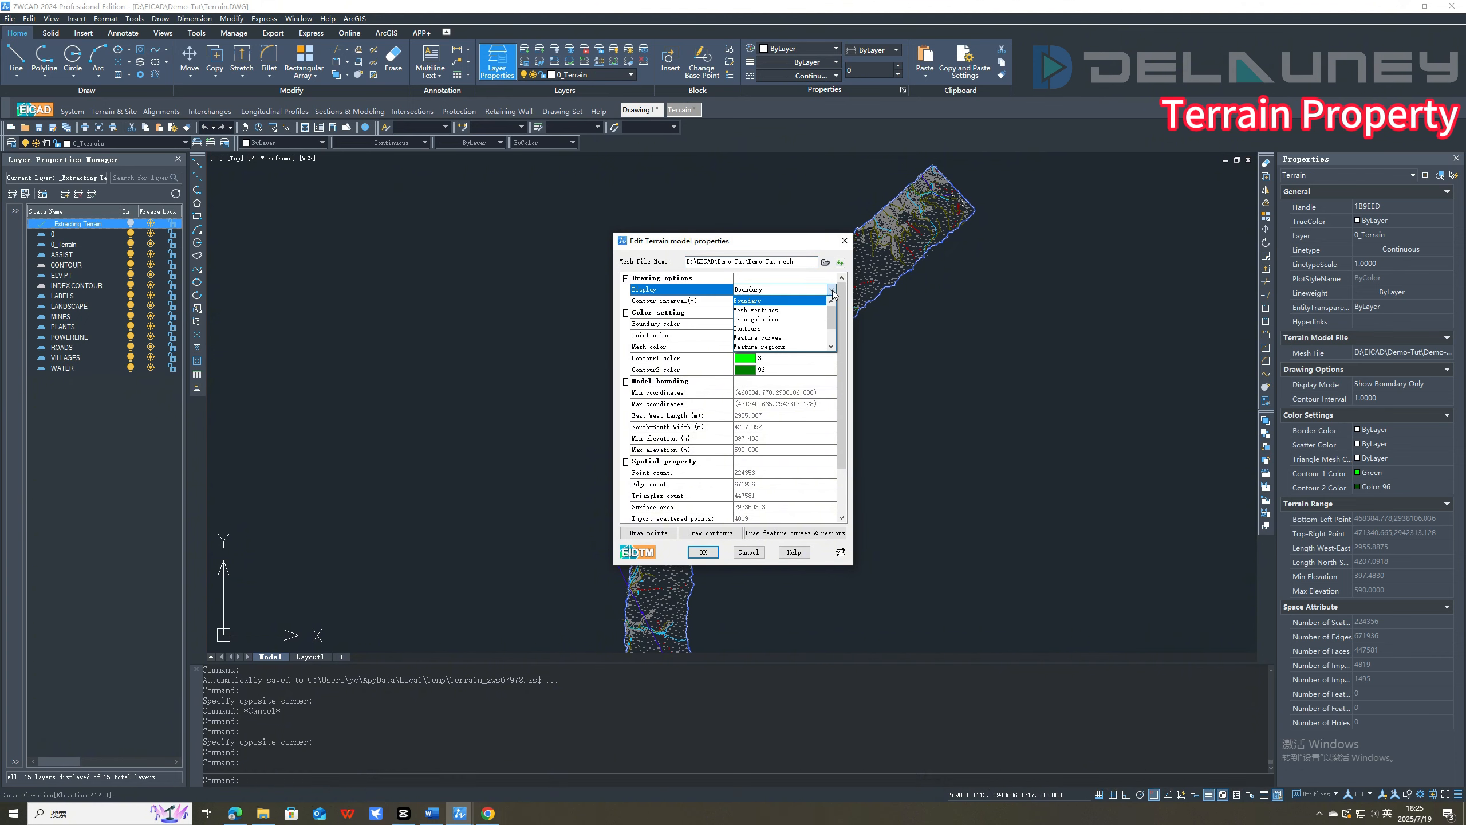
click(799, 321)
click(703, 551)
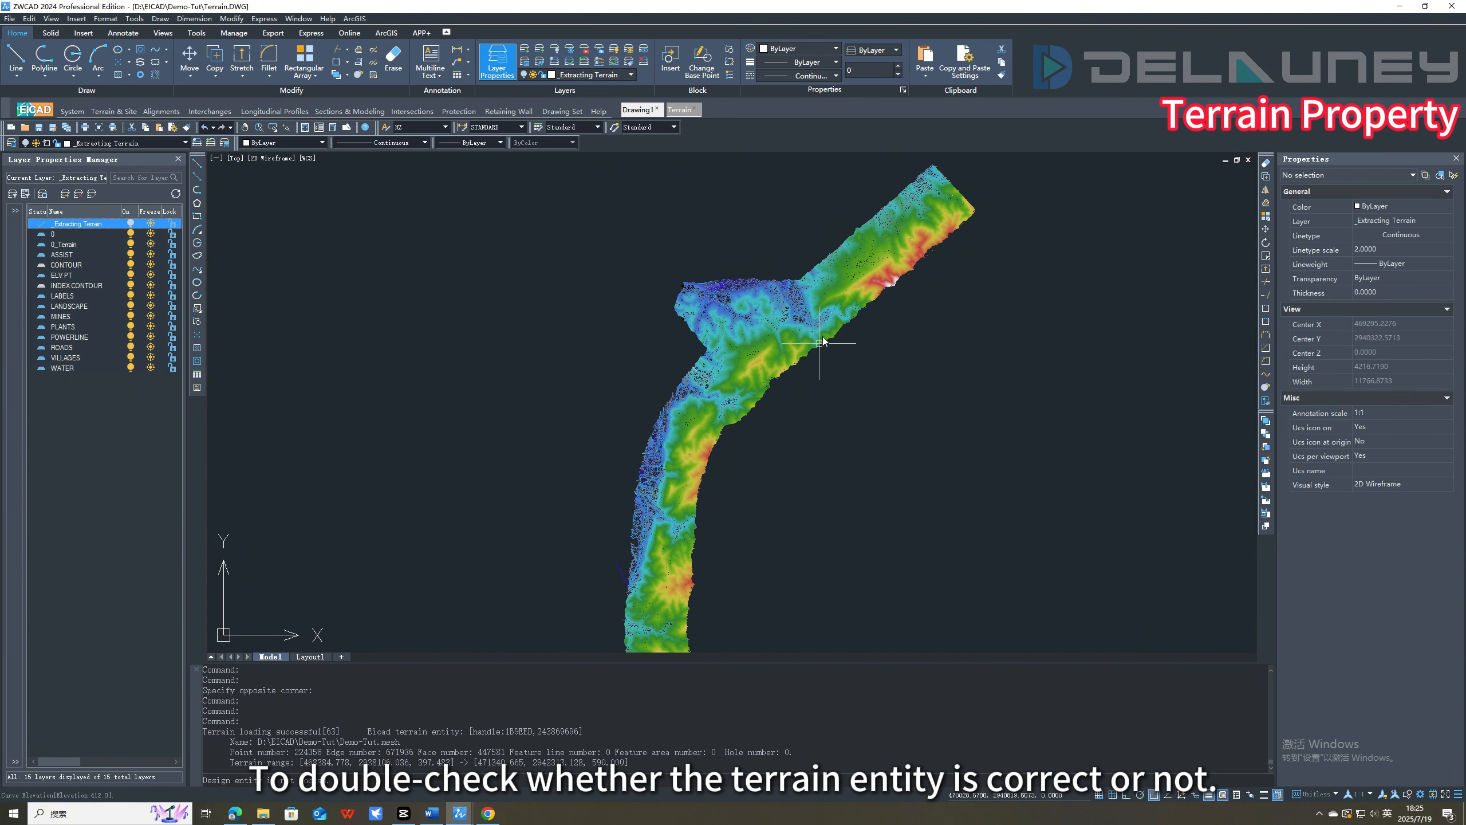
scroll(822, 341, up, 10)
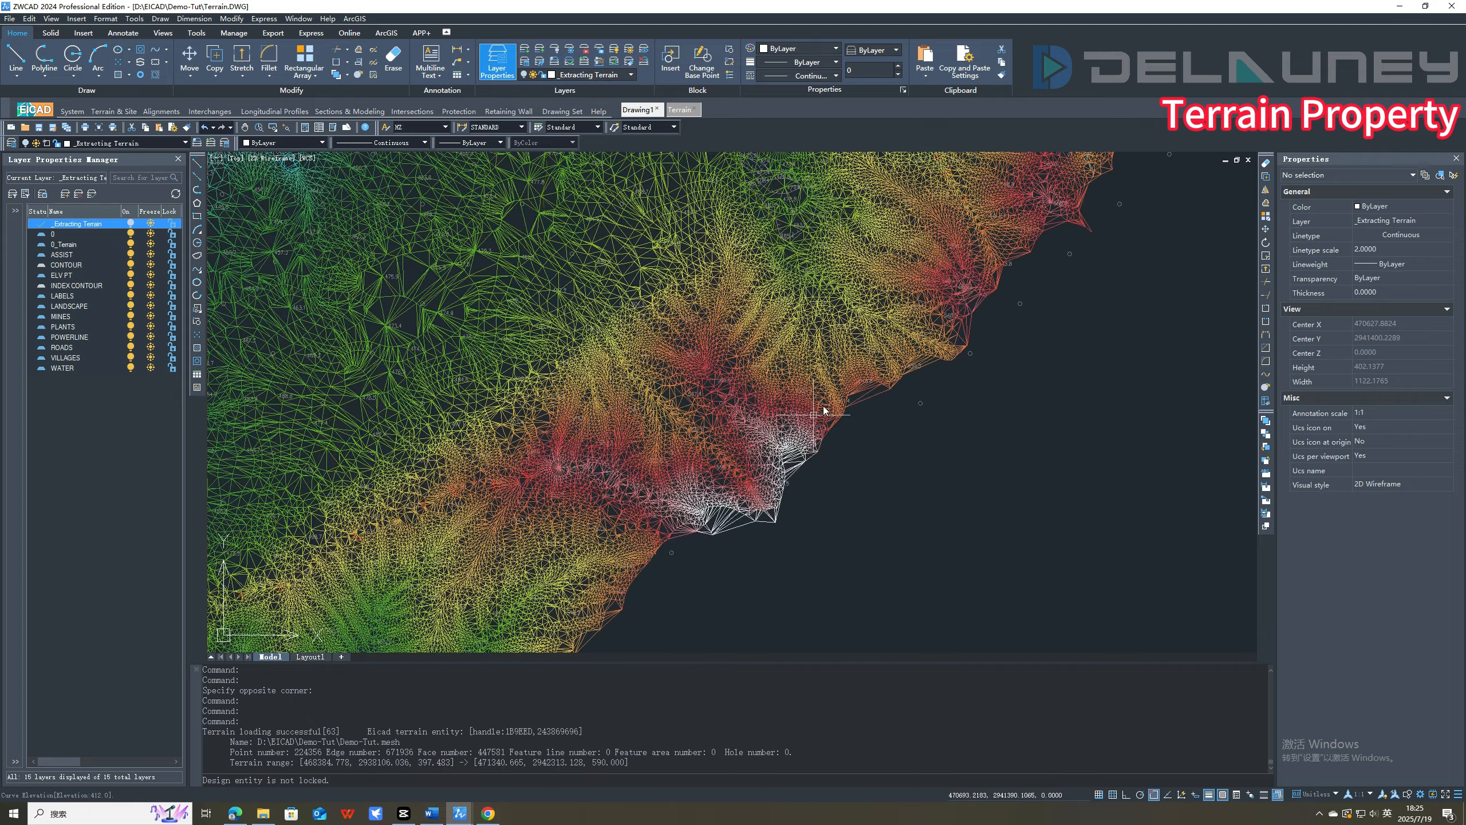
scroll(824, 411, down, 2)
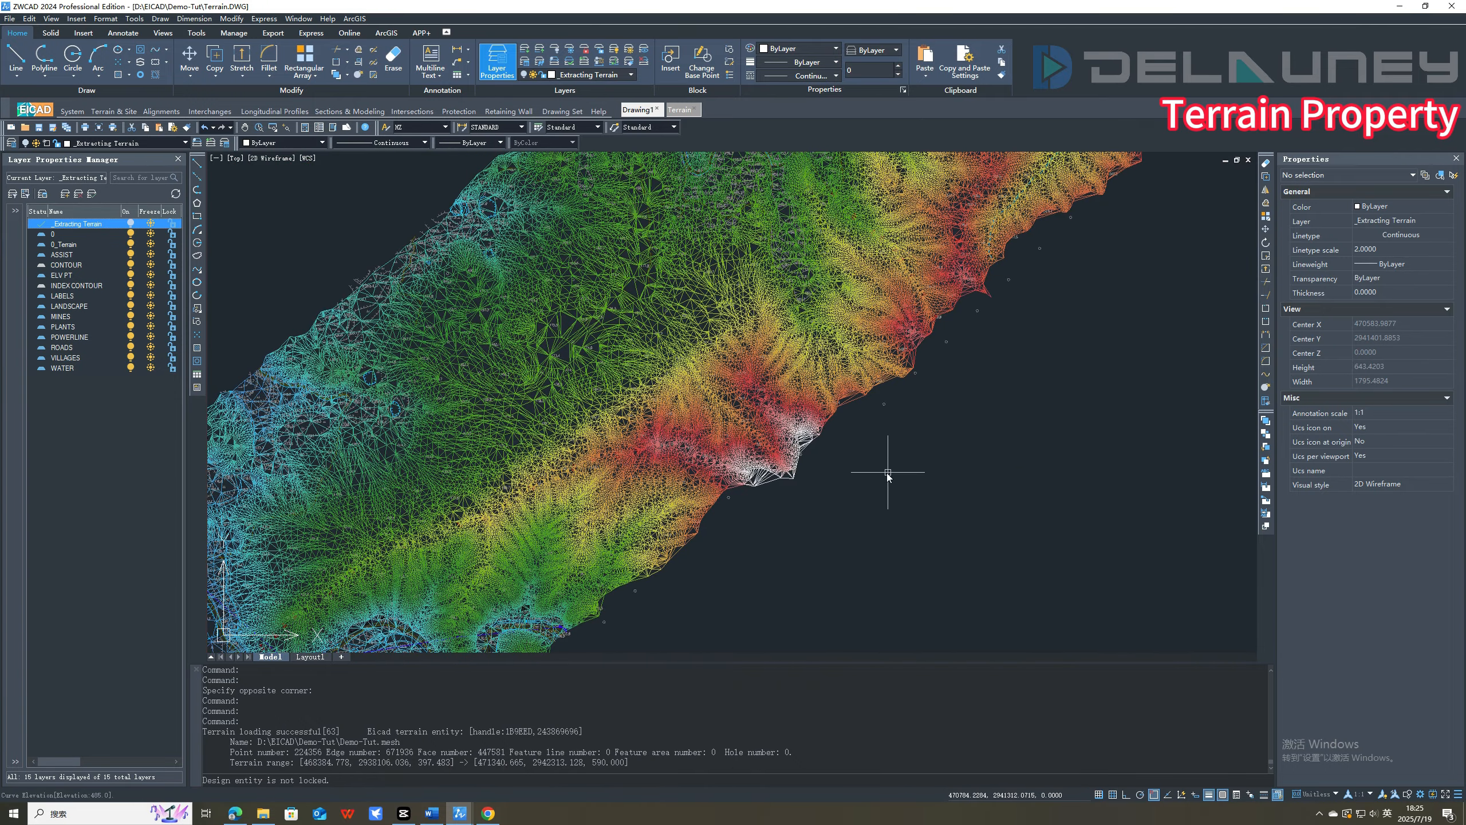
Edit the terrain model properties to display Contours with a contour interval of 5.0 m.
double_click(847, 381)
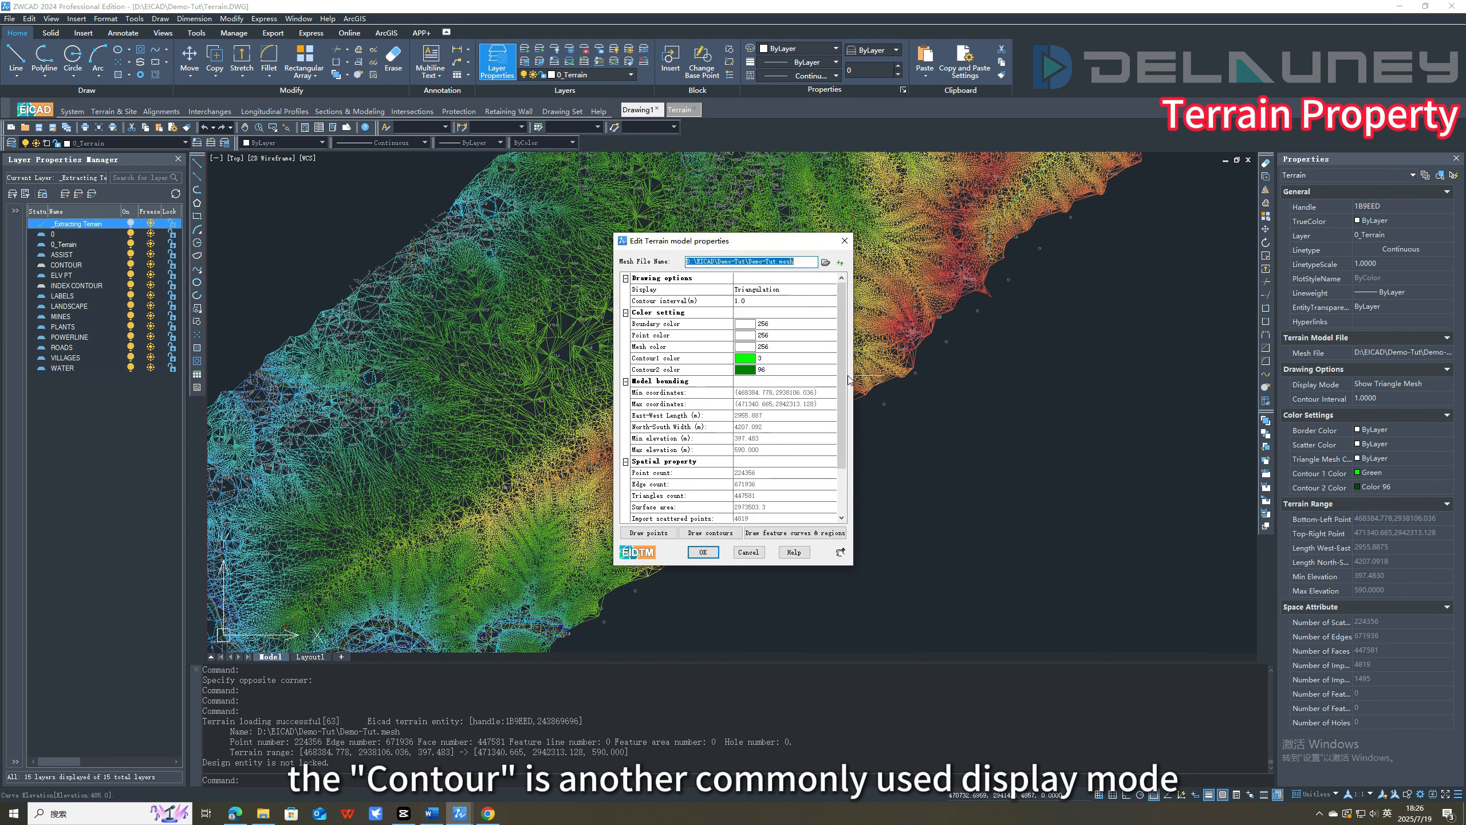
click(829, 289)
click(831, 291)
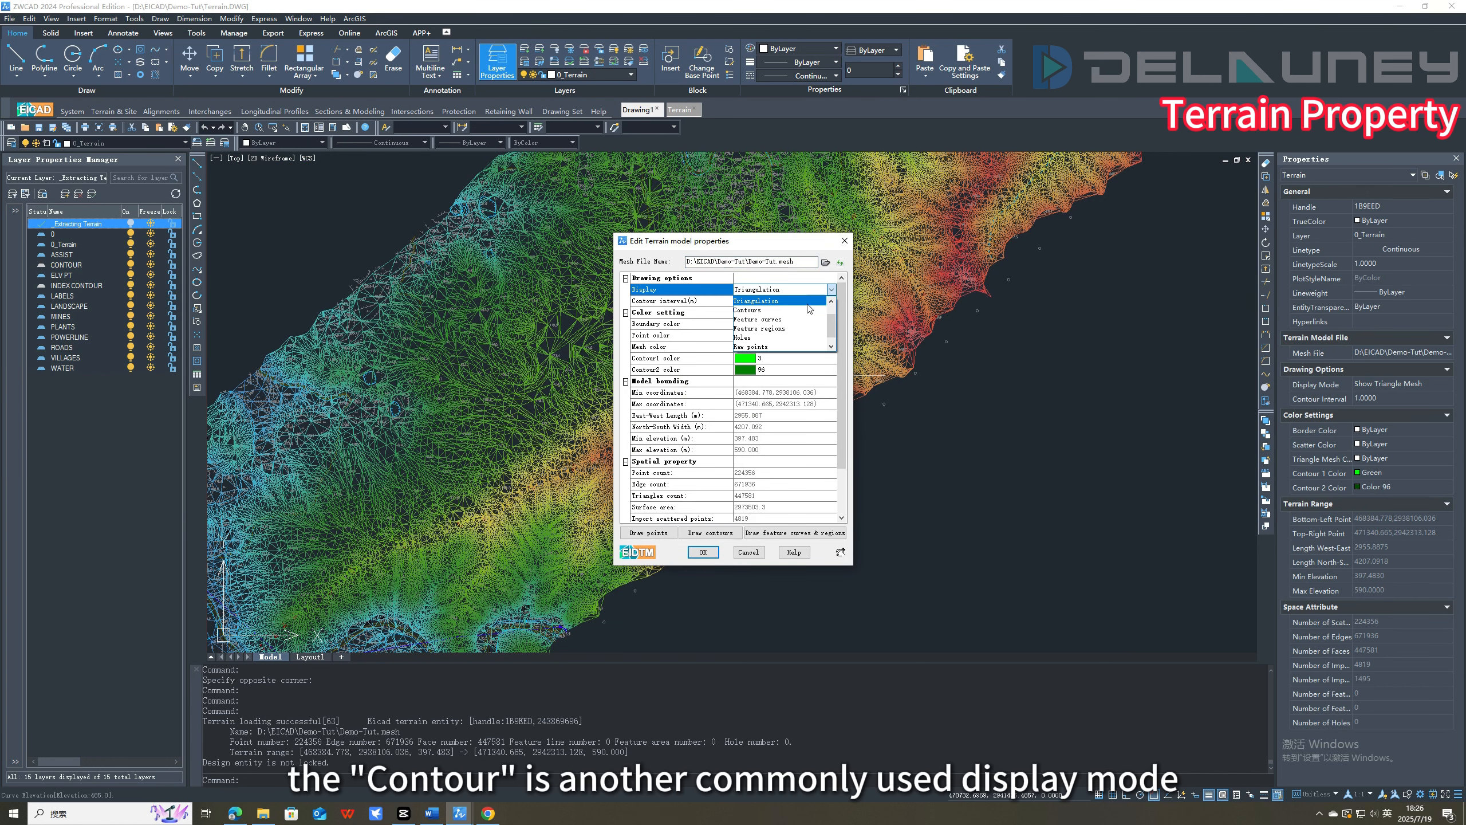
click(808, 310)
click(831, 301)
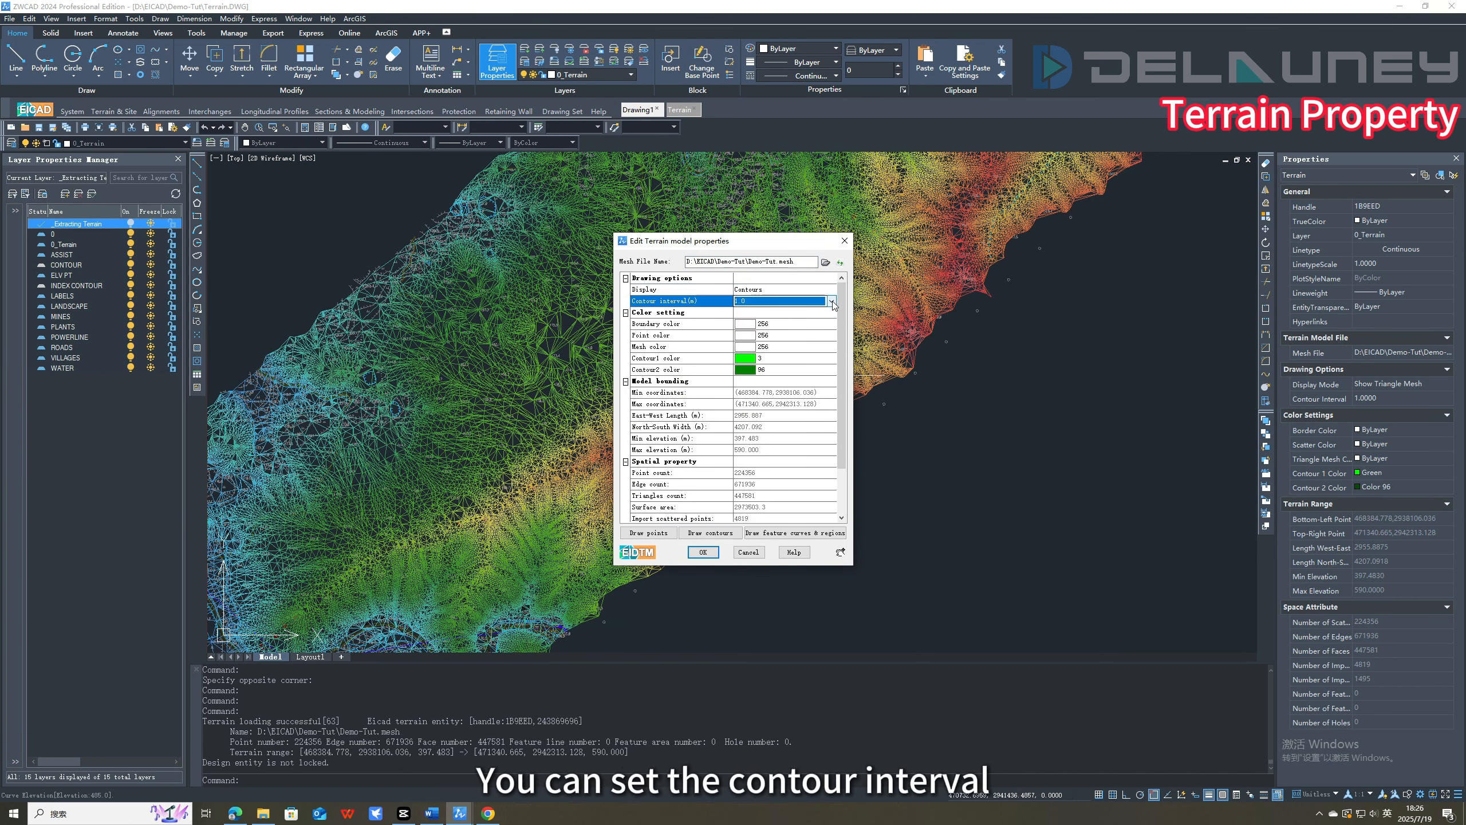
click(832, 301)
click(751, 346)
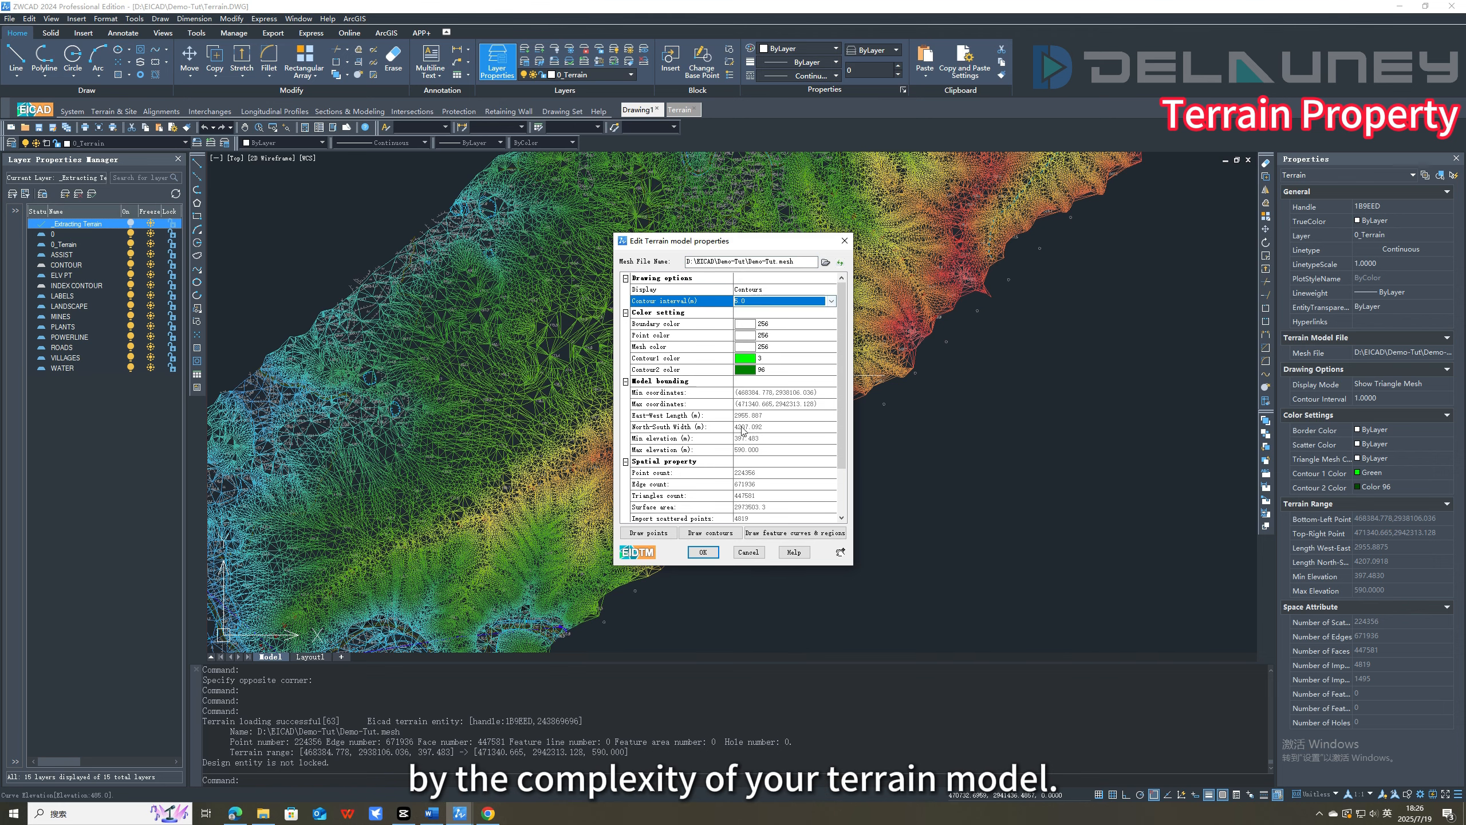
click(703, 552)
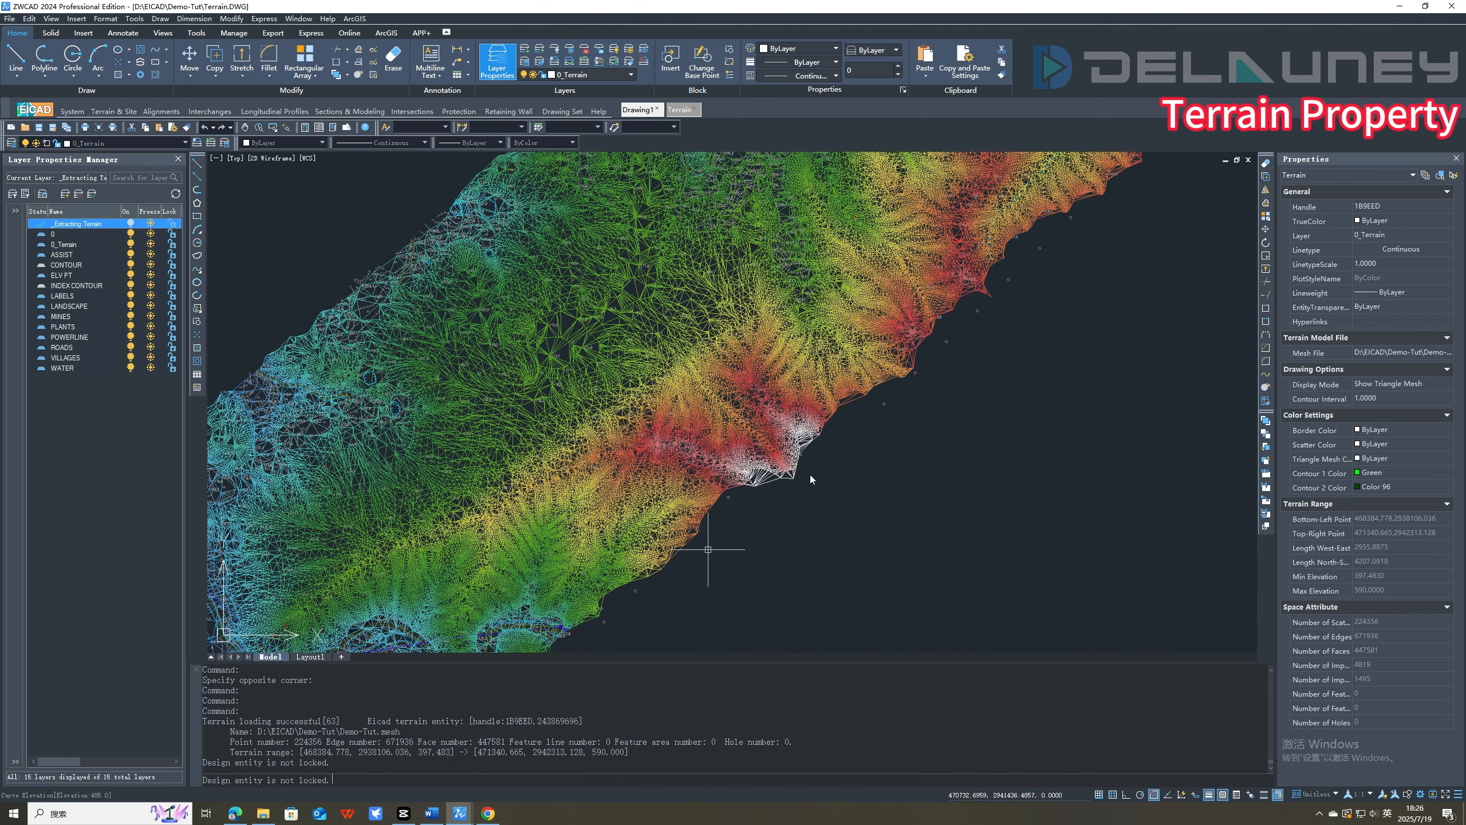
Change the contour interval in the terrain model properties to 20.0 m.
scroll(809, 475, up, 6)
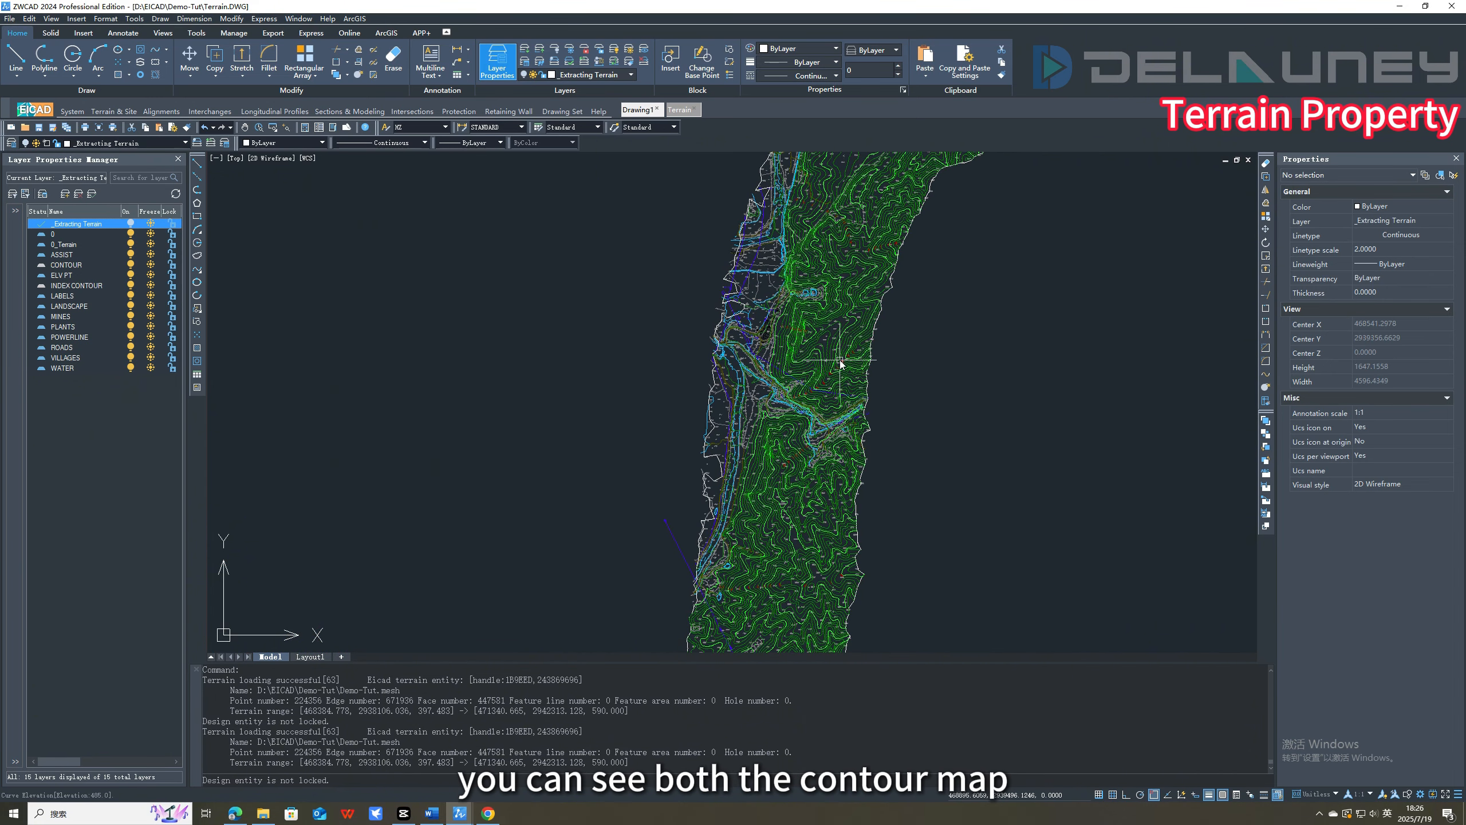
double_click(841, 362)
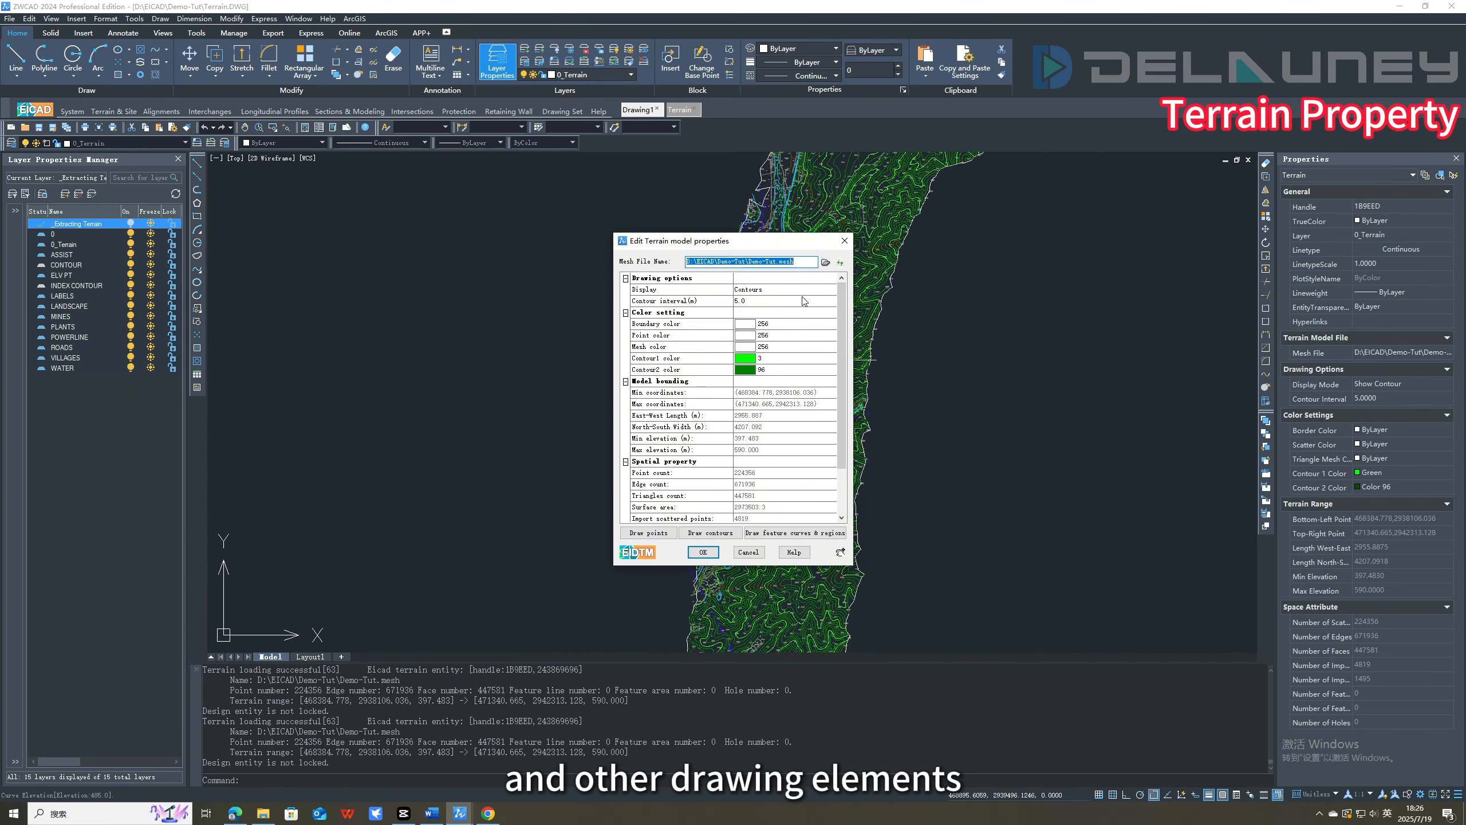
click(804, 301)
click(831, 301)
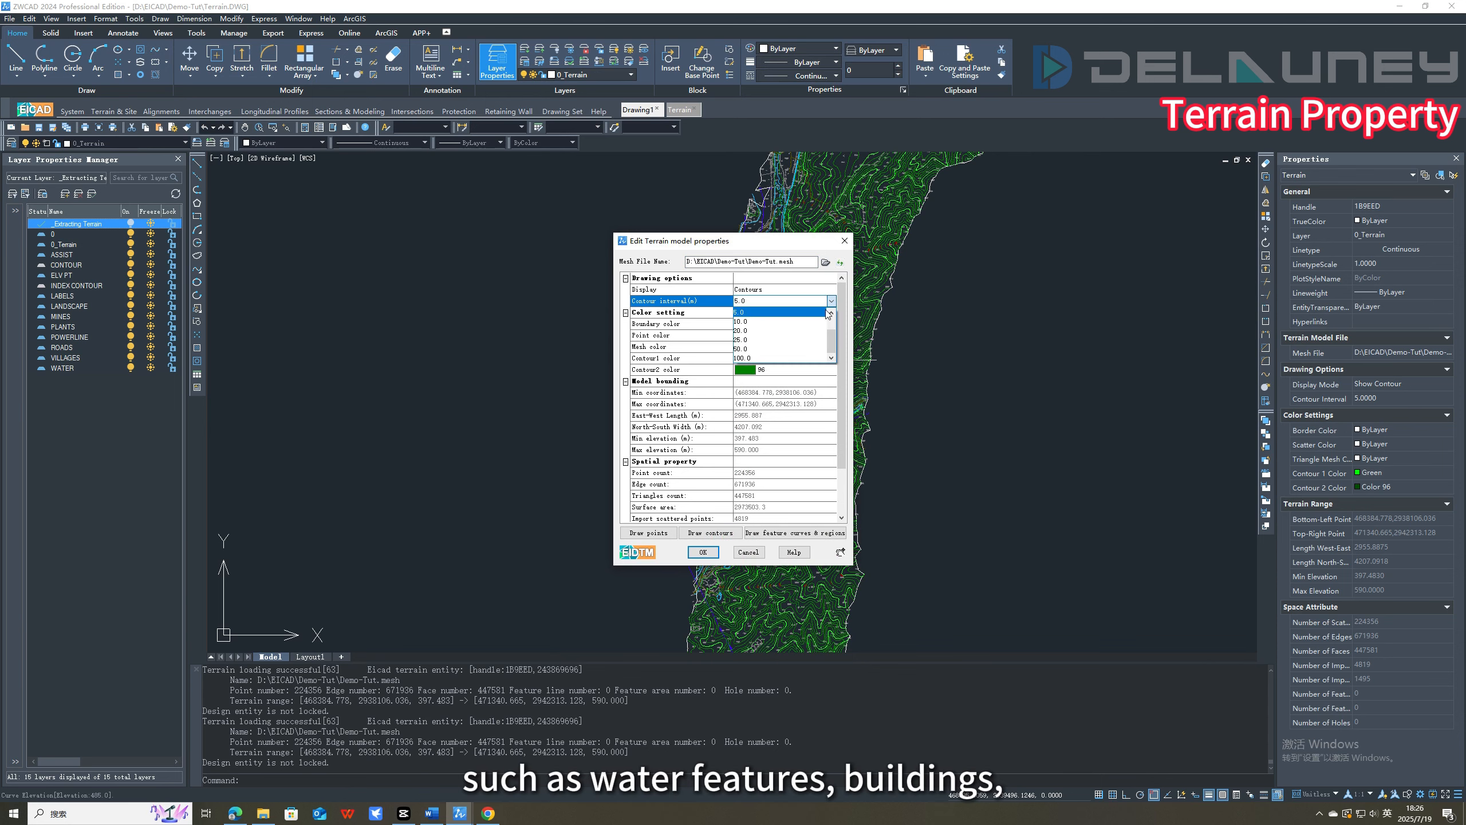
click(799, 330)
click(703, 552)
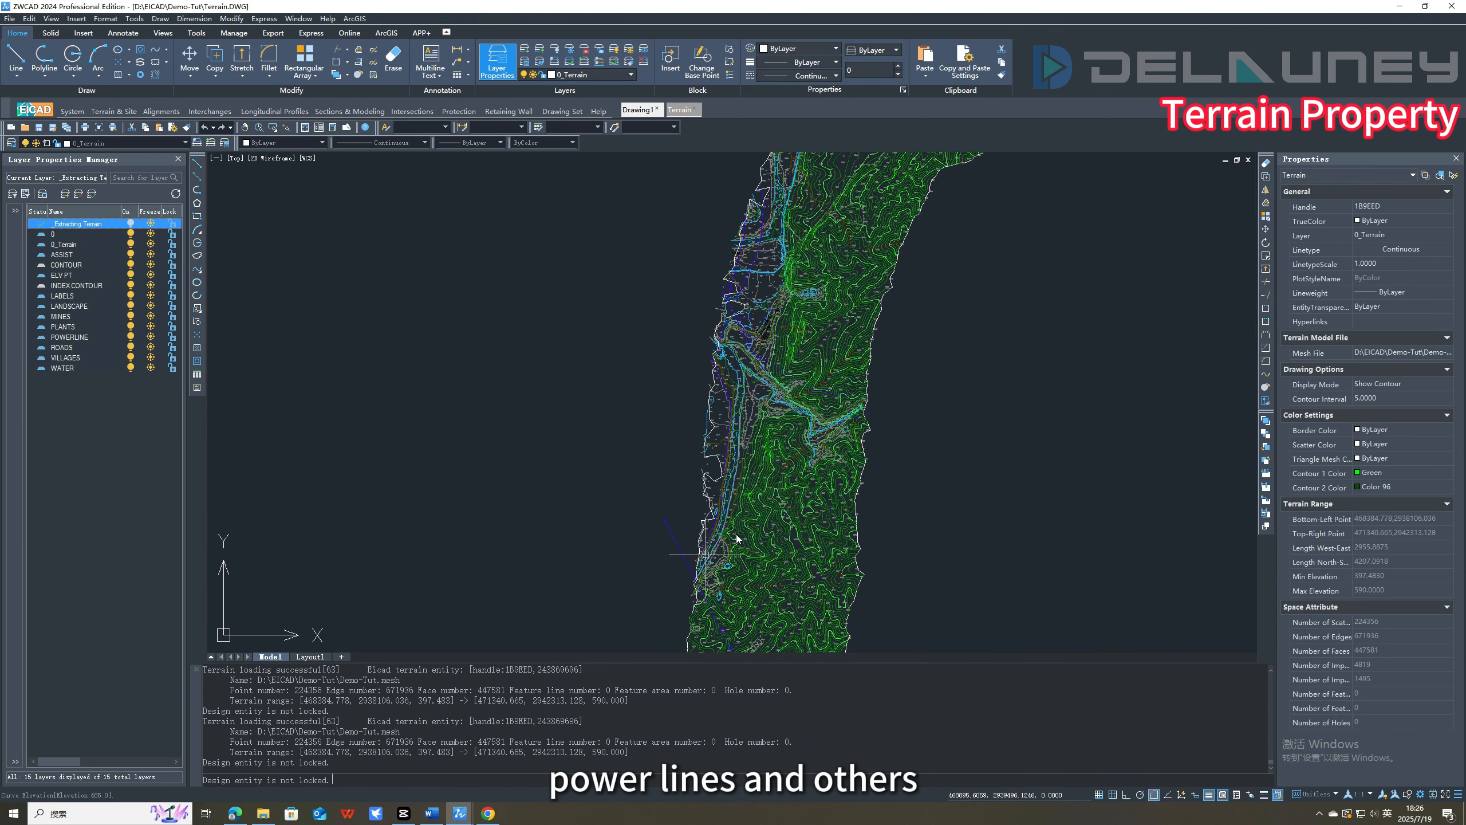
Open the terrain entity with View 3D Terrain in the Terrain Editor and view its relief obliquely.
scroll(950, 315, down, 5)
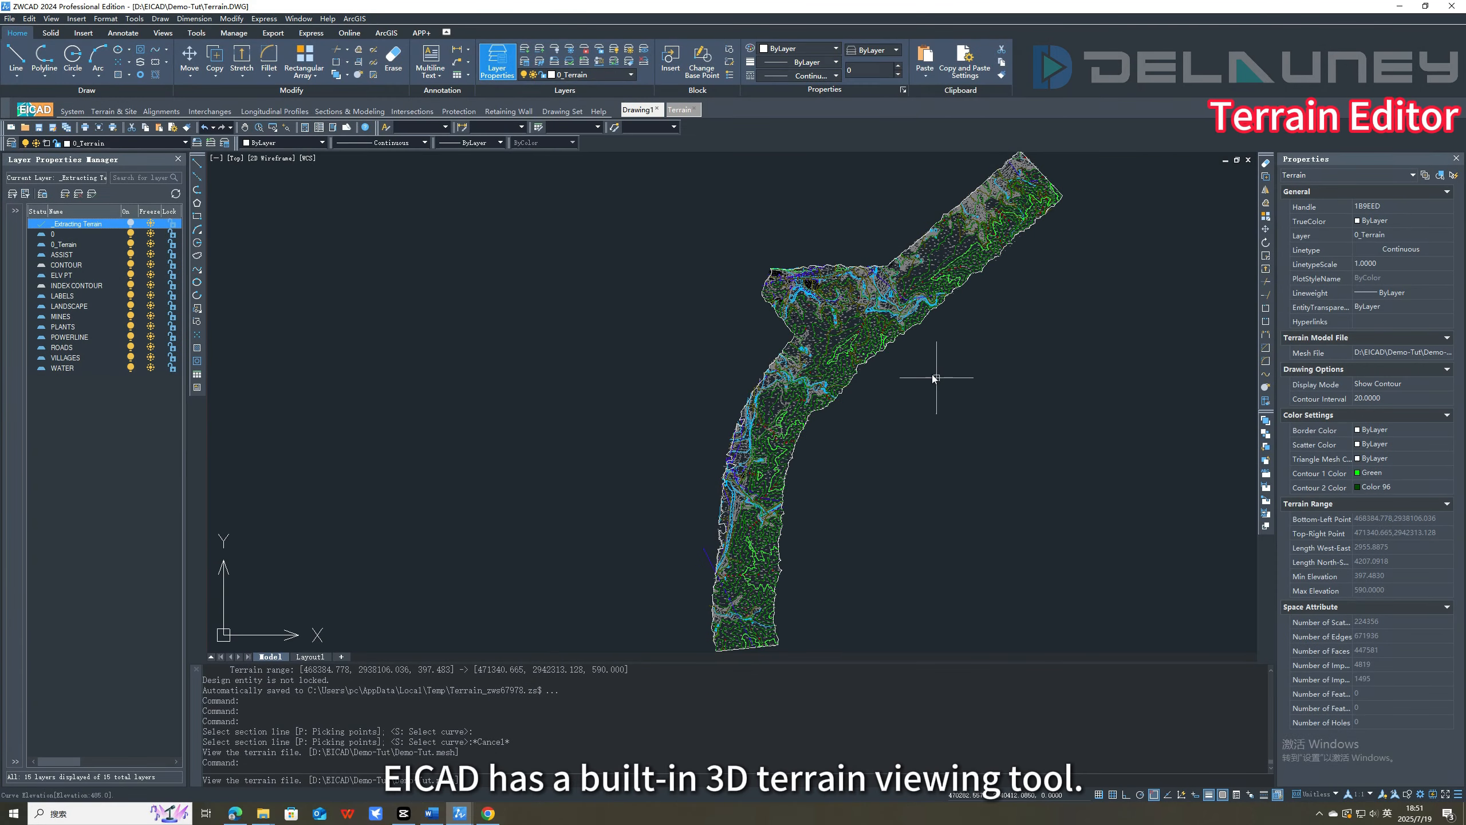
right_click(889, 341)
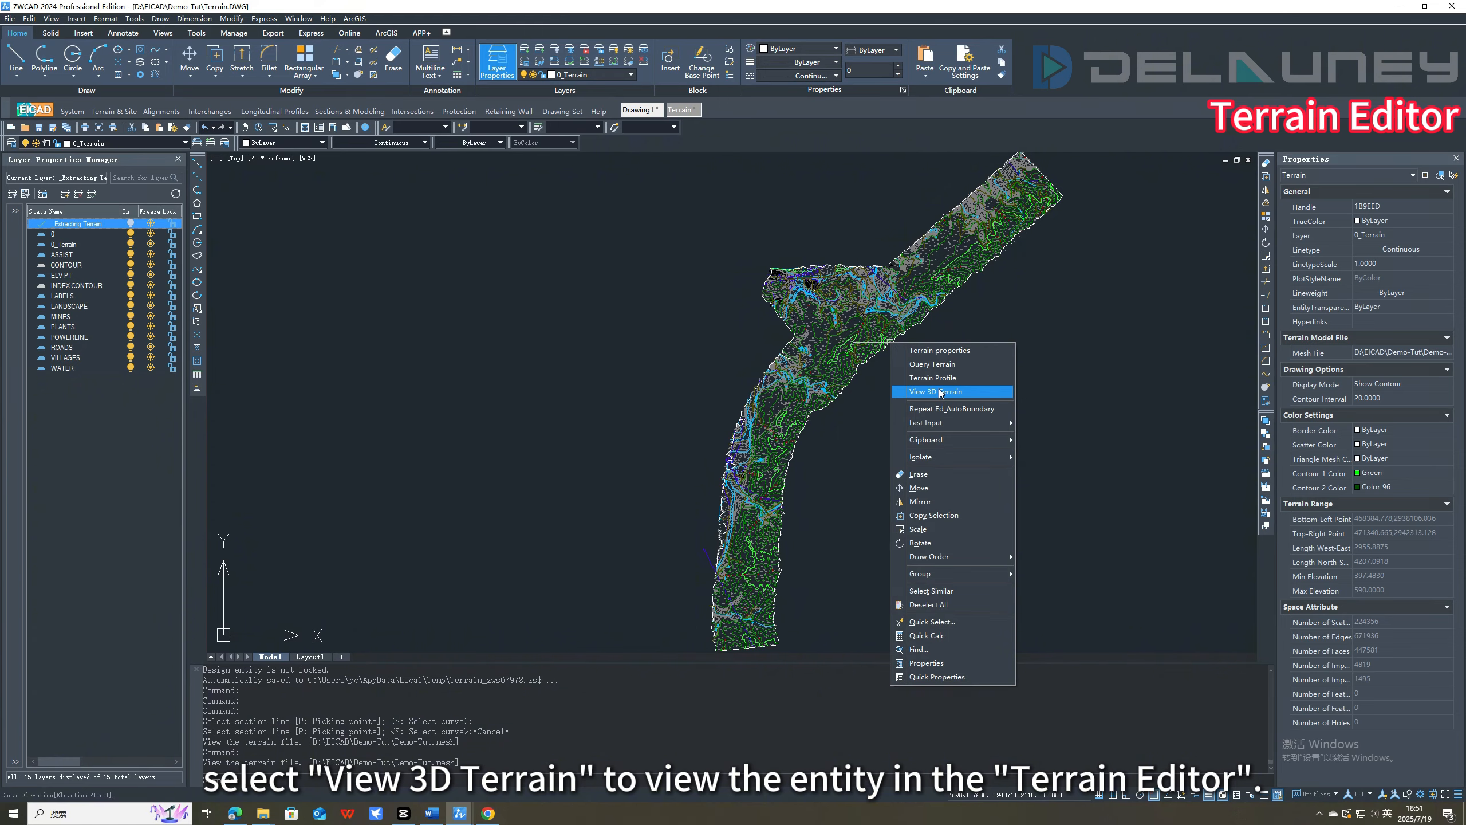
click(940, 392)
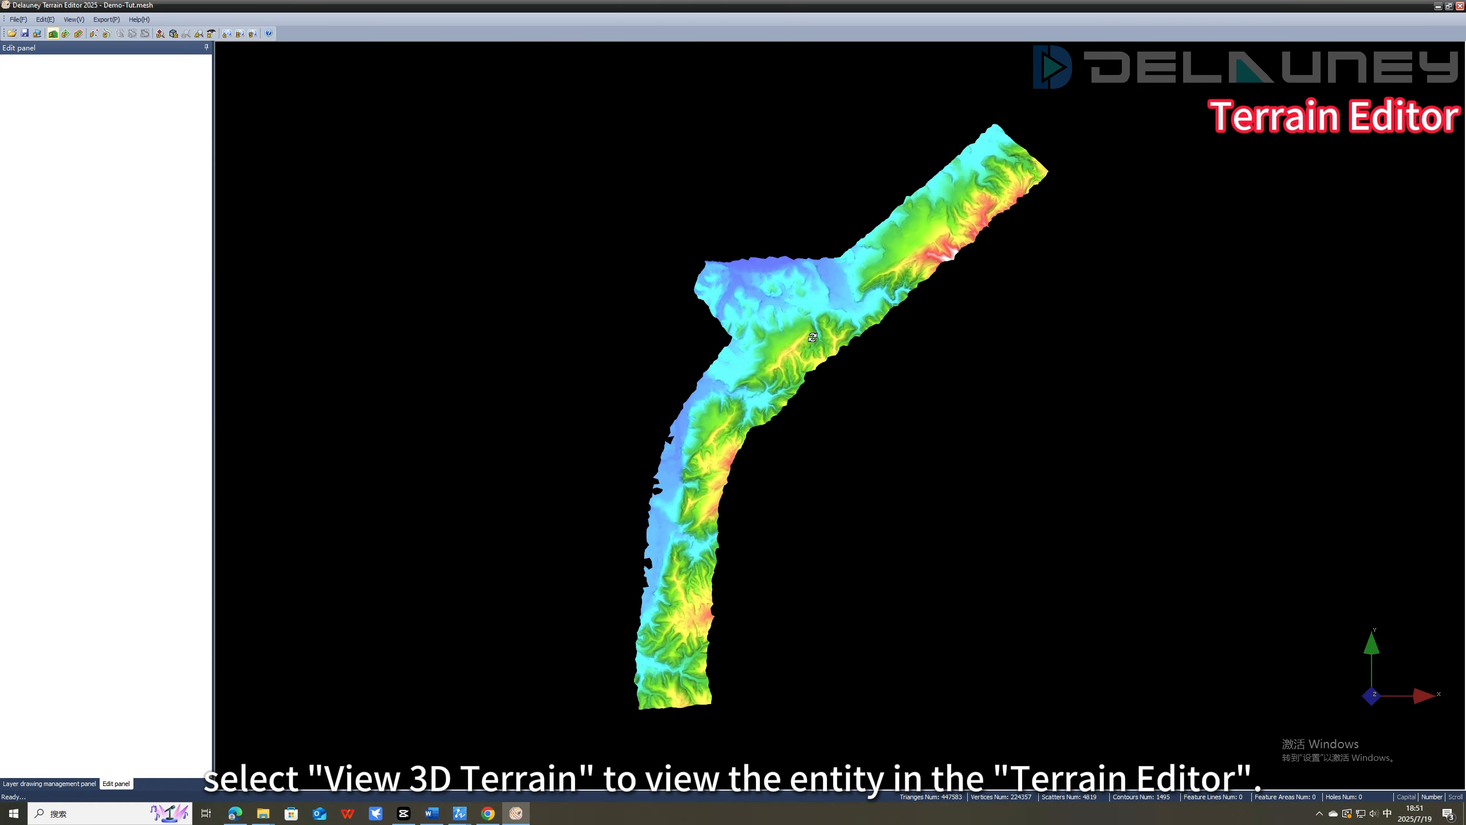
scroll(813, 338, up, 4)
drag(713, 468, 767, 372)
middle_drag(944, 245, 805, 385)
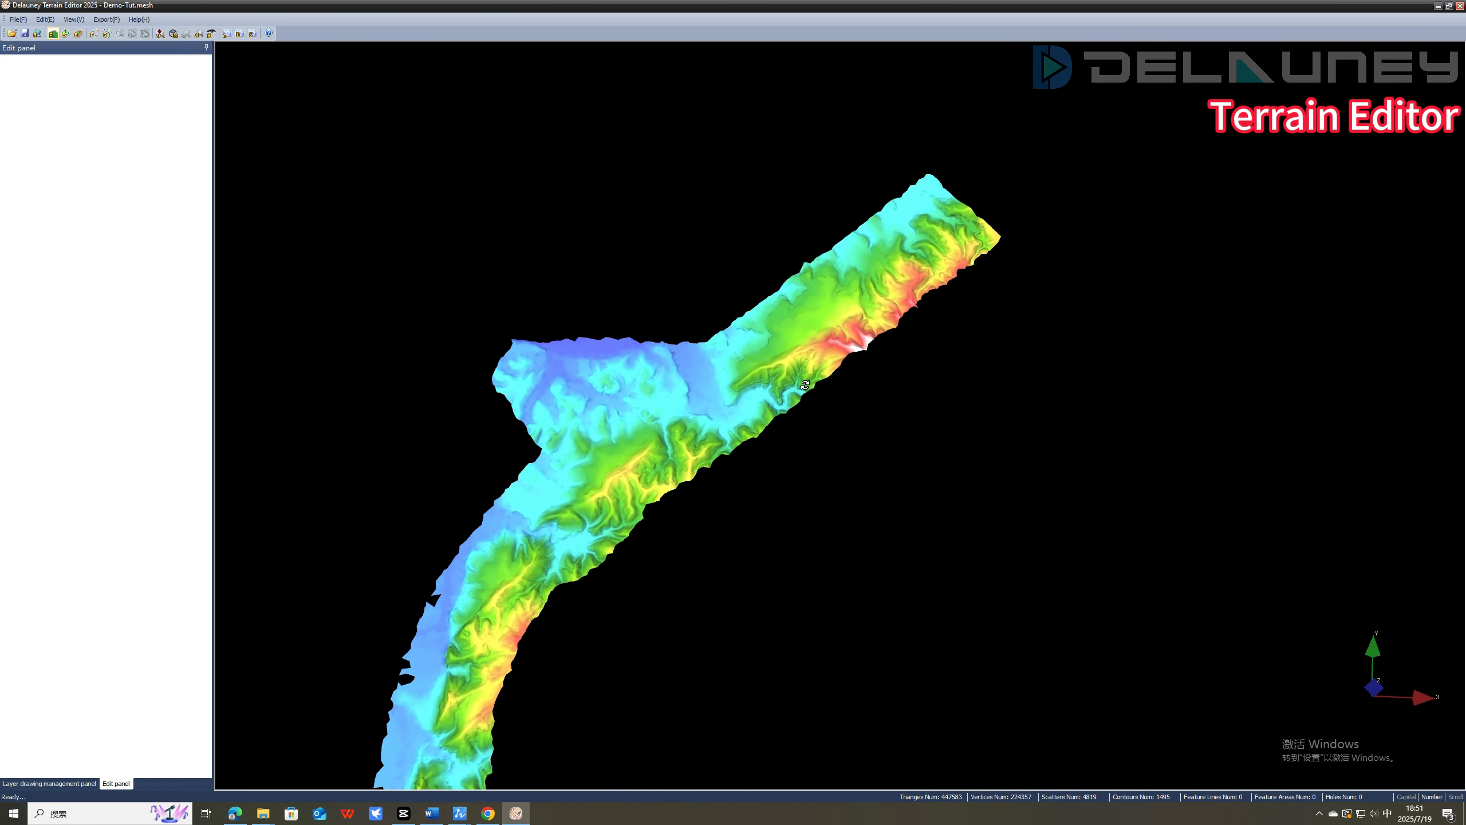
drag(805, 386, 804, 428)
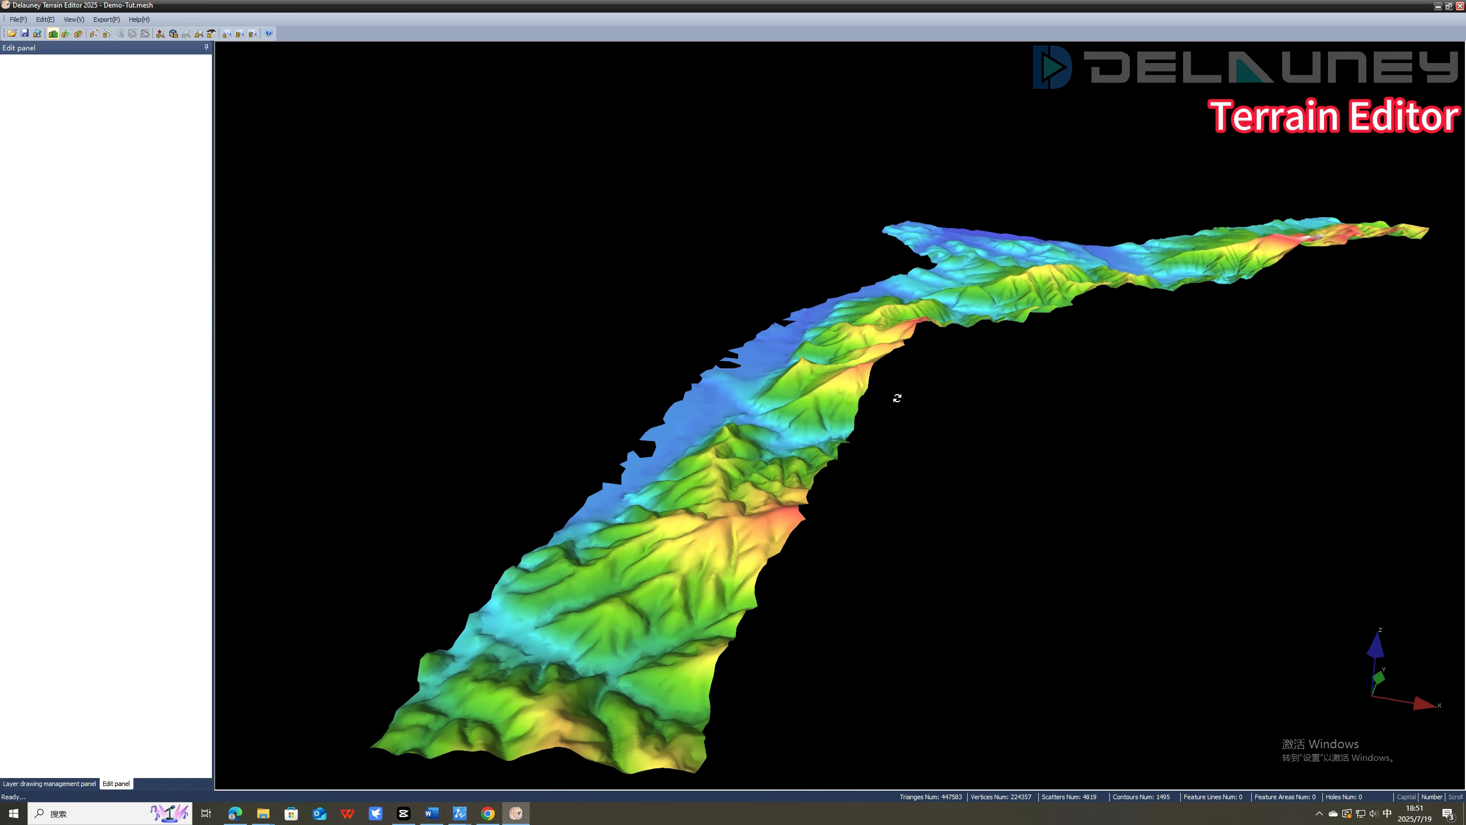
View the contours and elevation points without the surface, and return to the plain coloured surface.
click(107, 34)
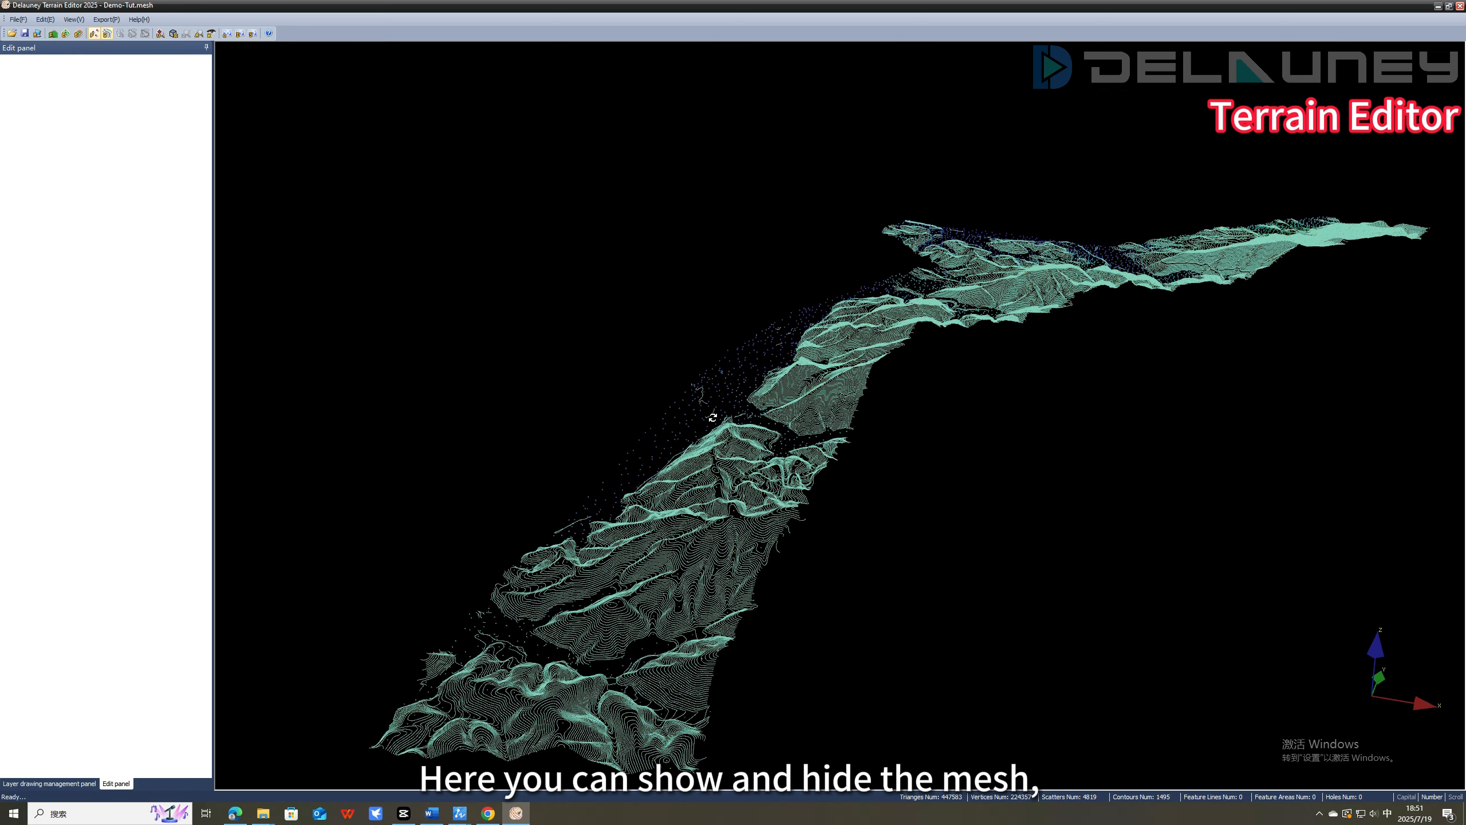
drag(713, 417, 841, 497)
click(64, 35)
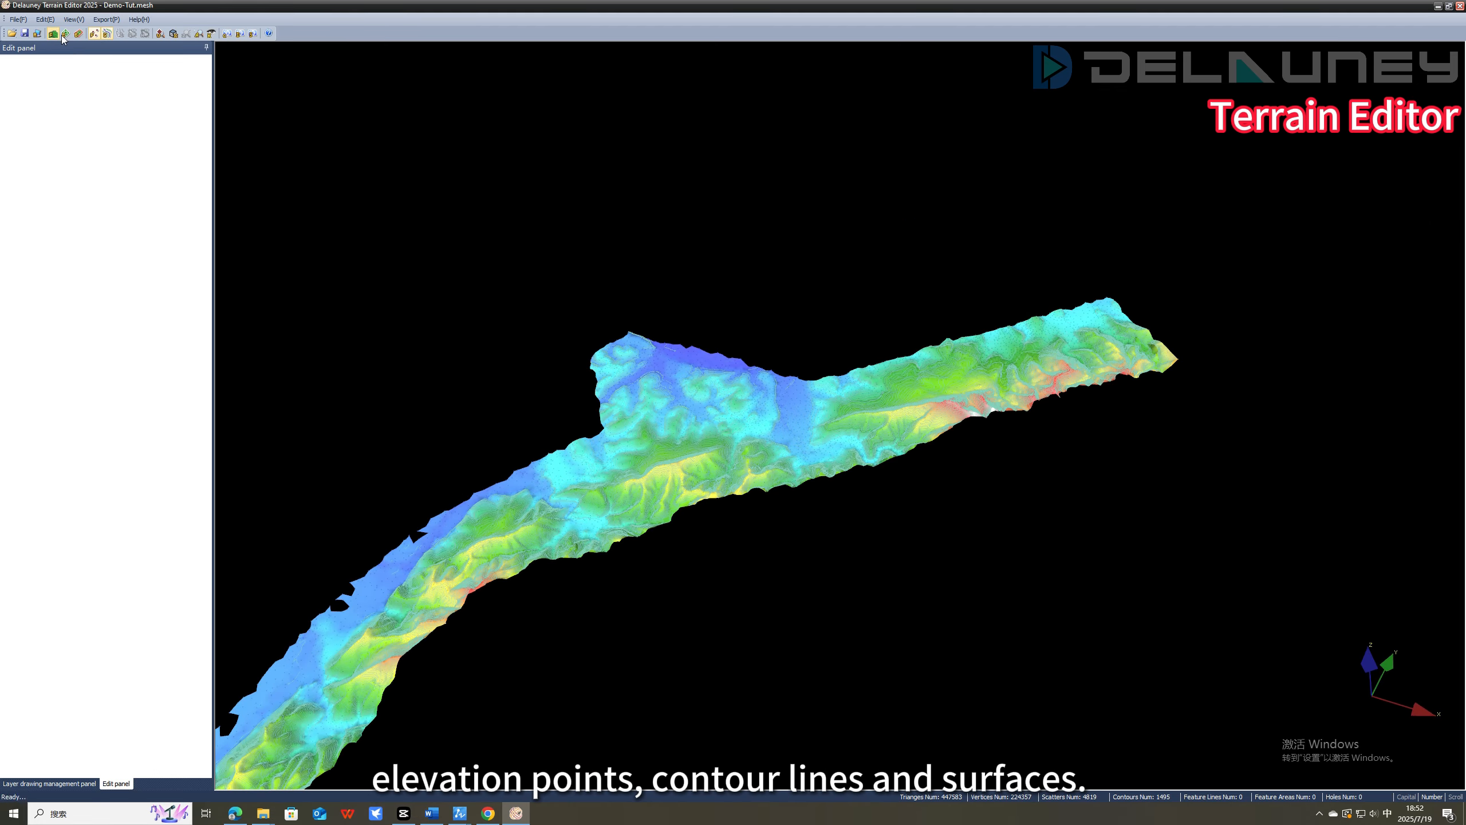
click(107, 34)
Show the contours on the surface and examine the contour data around the narrow spur with the Viewing/Editing tool.
scroll(866, 524, up, 10)
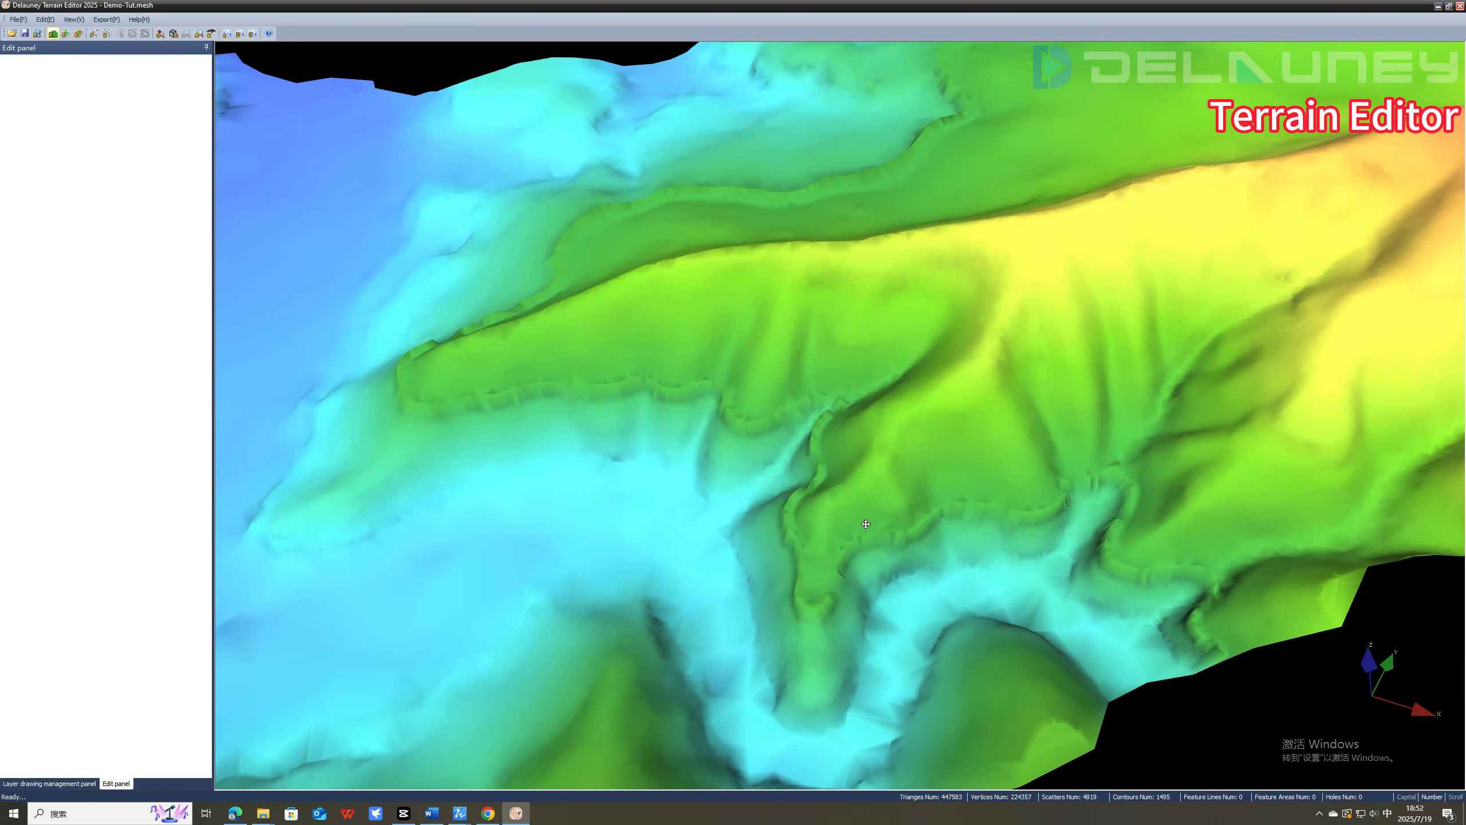
middle_drag(866, 524, 865, 510)
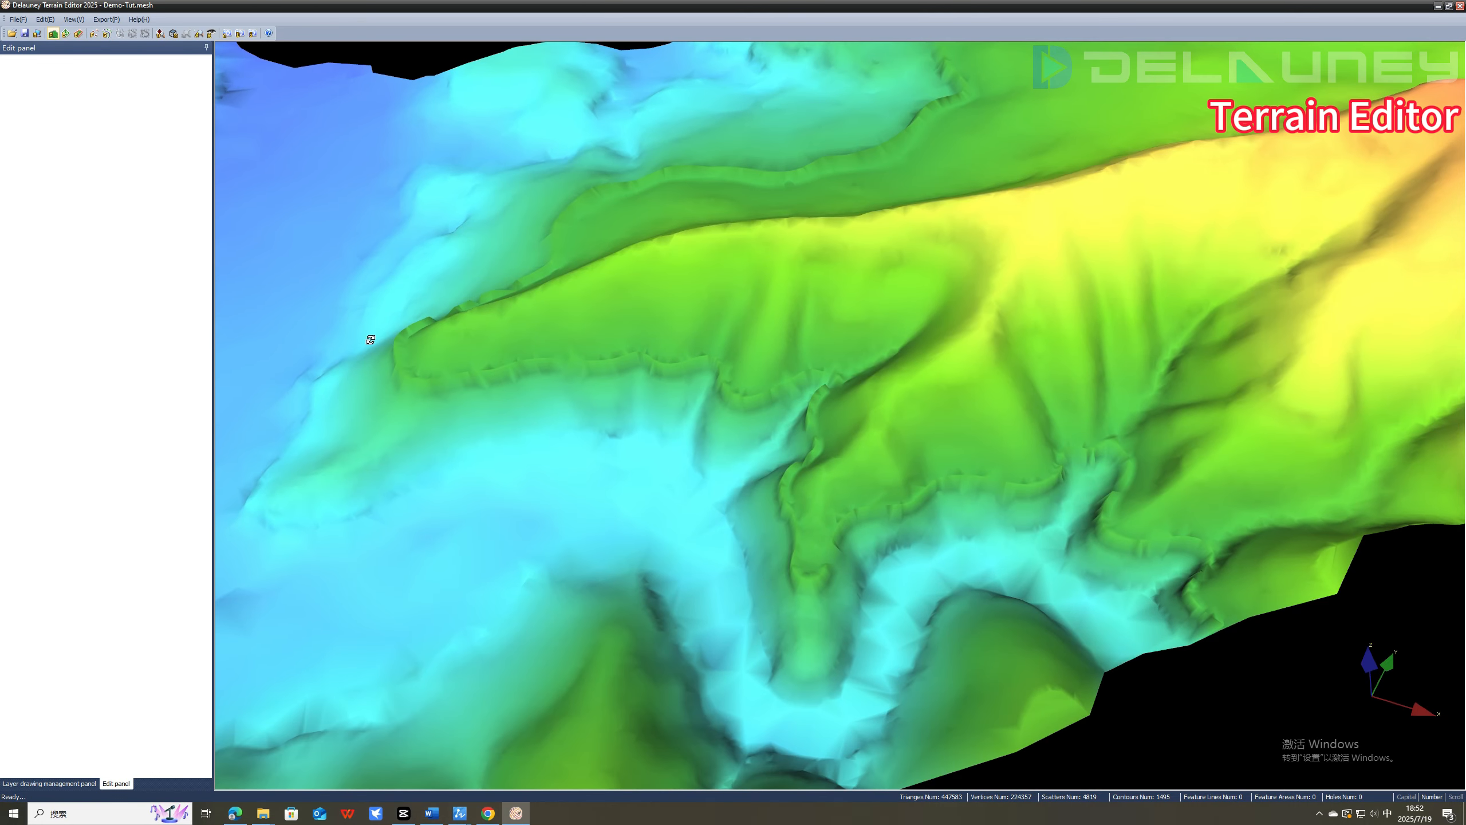
click(106, 33)
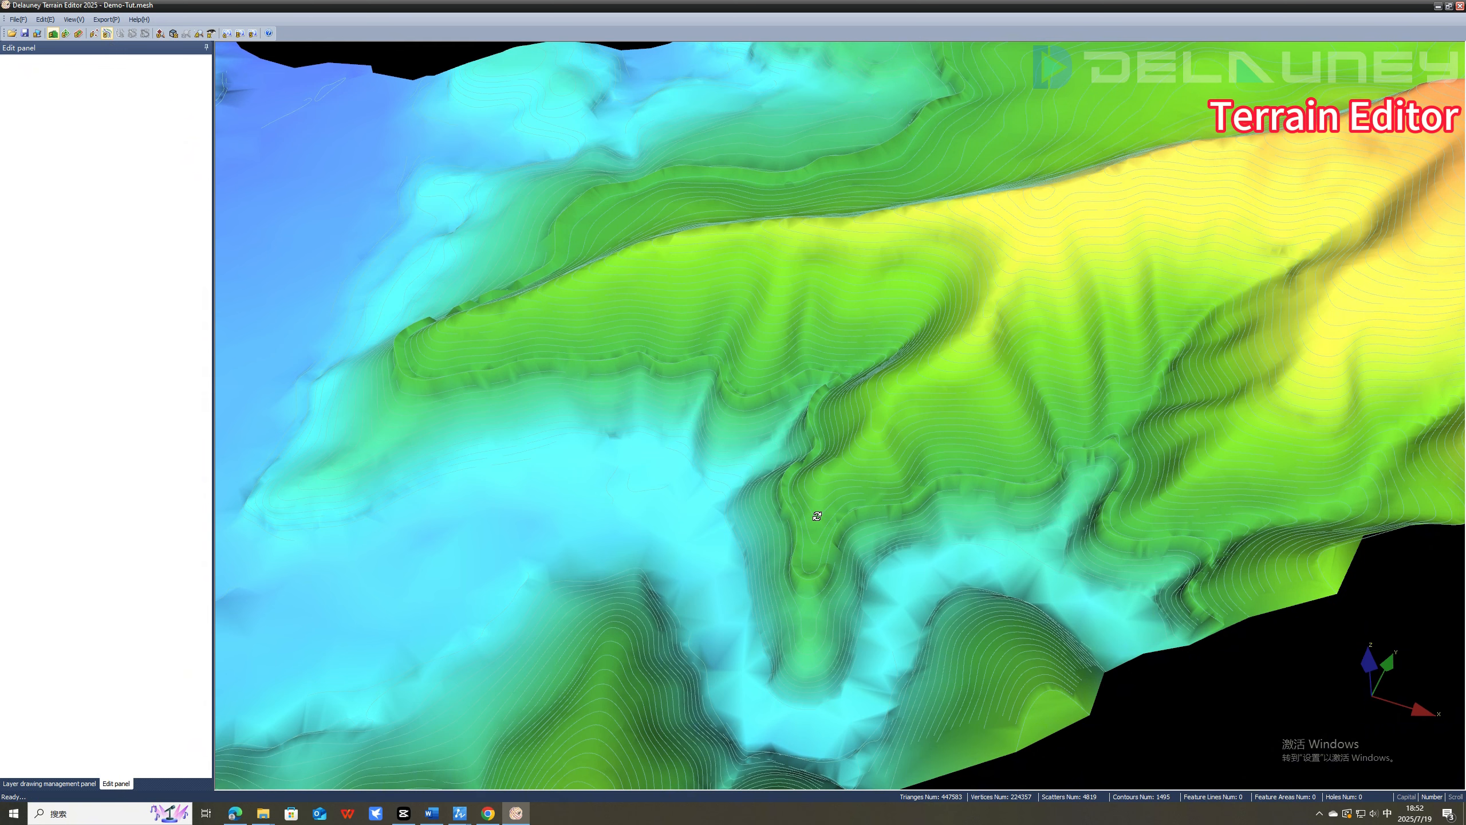
click(809, 573)
click(807, 585)
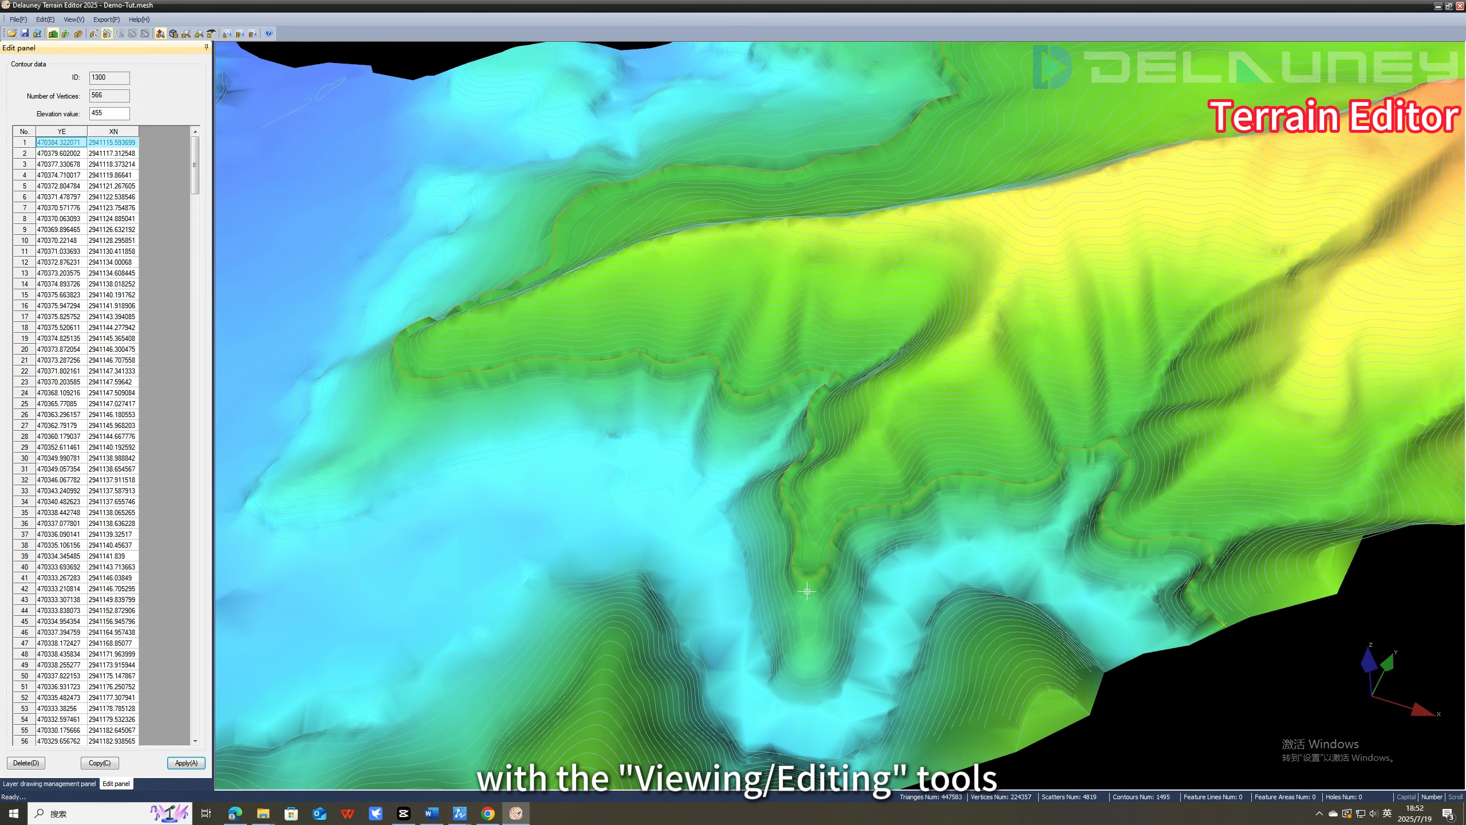
click(806, 594)
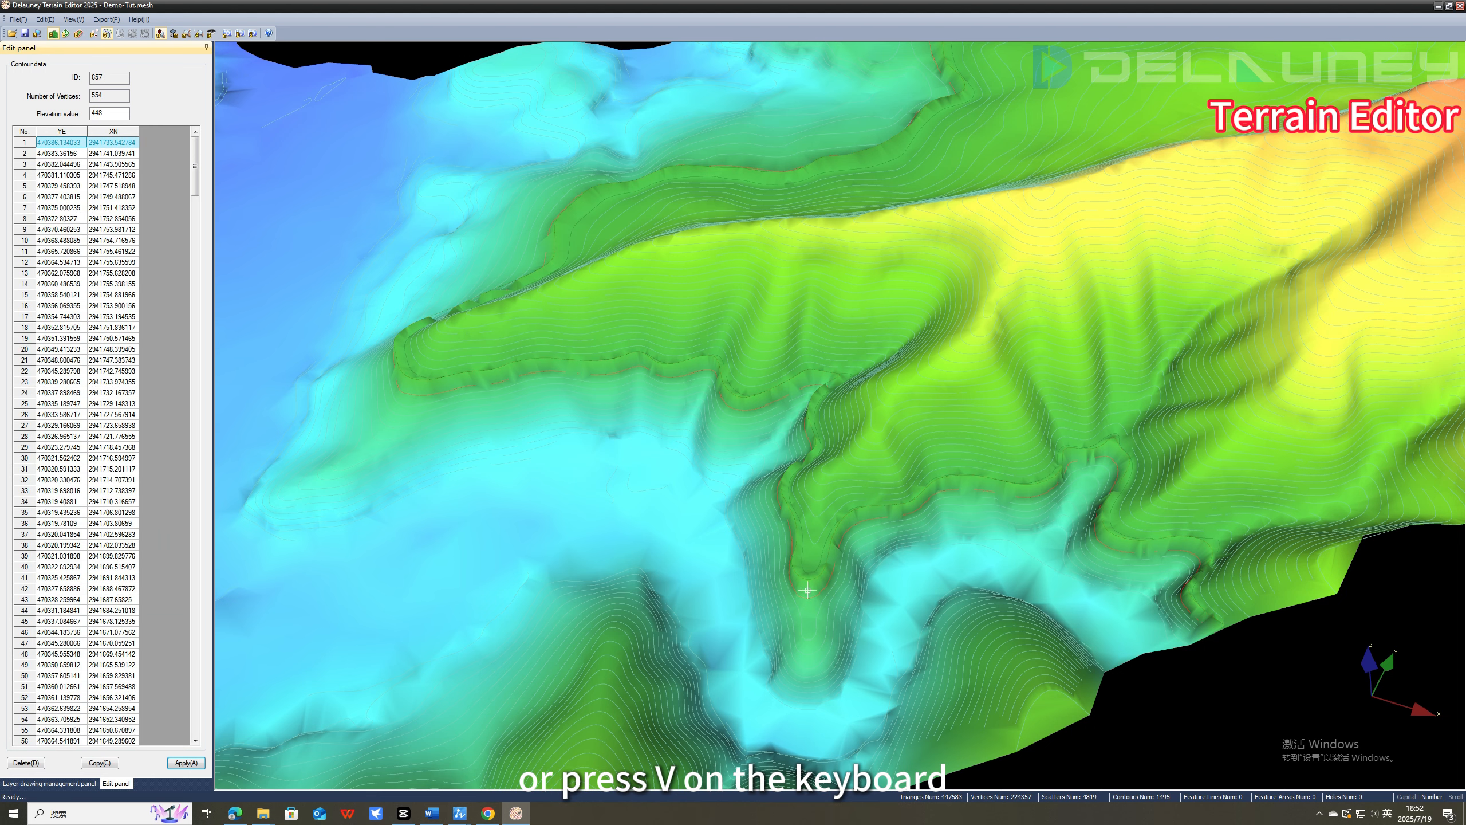
Set the elevation value of the contour with ID 1300 on the spur to 450 and rebuild the terrain.
click(811, 579)
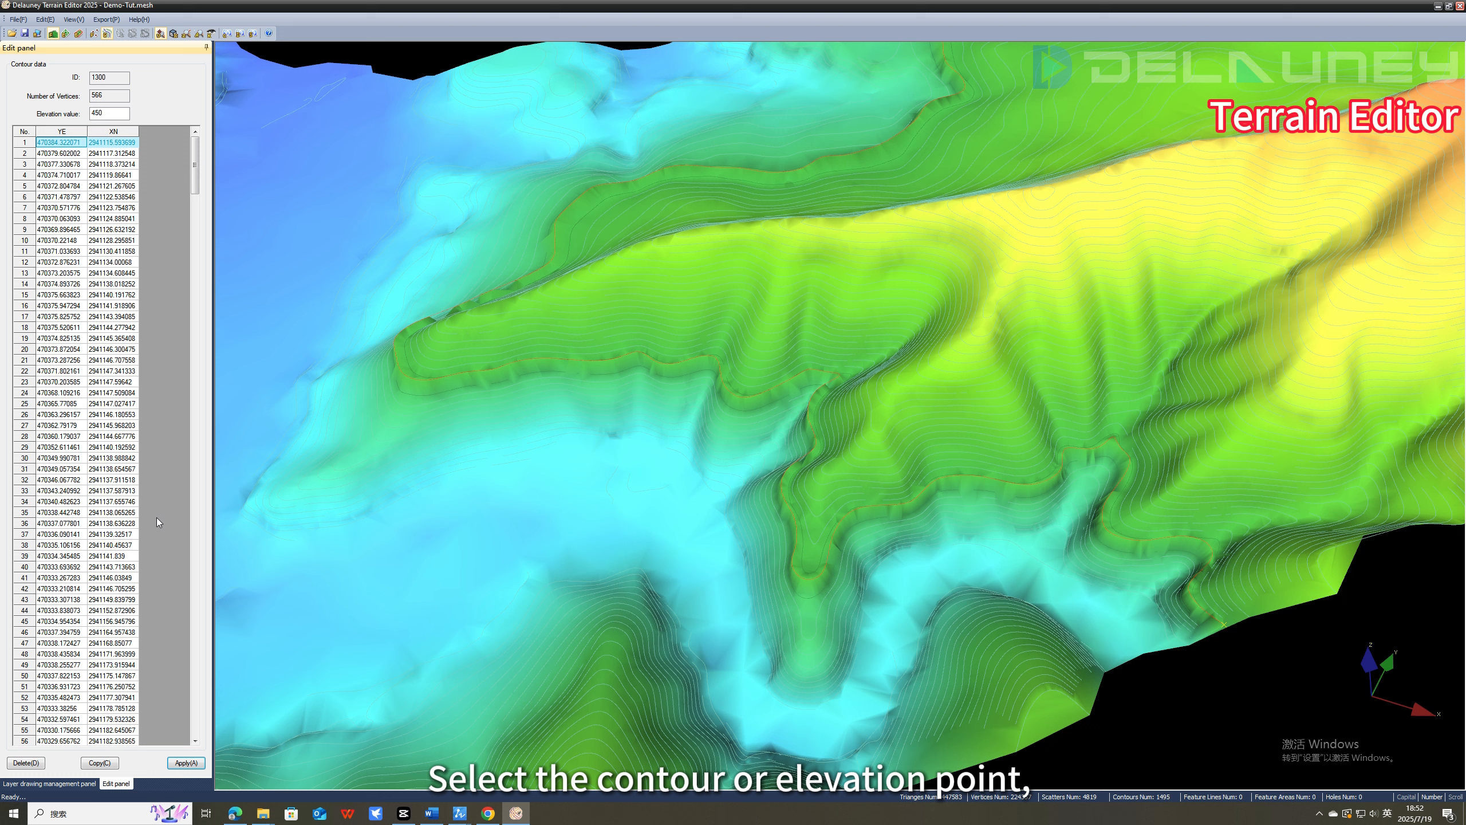
click(175, 763)
click(47, 20)
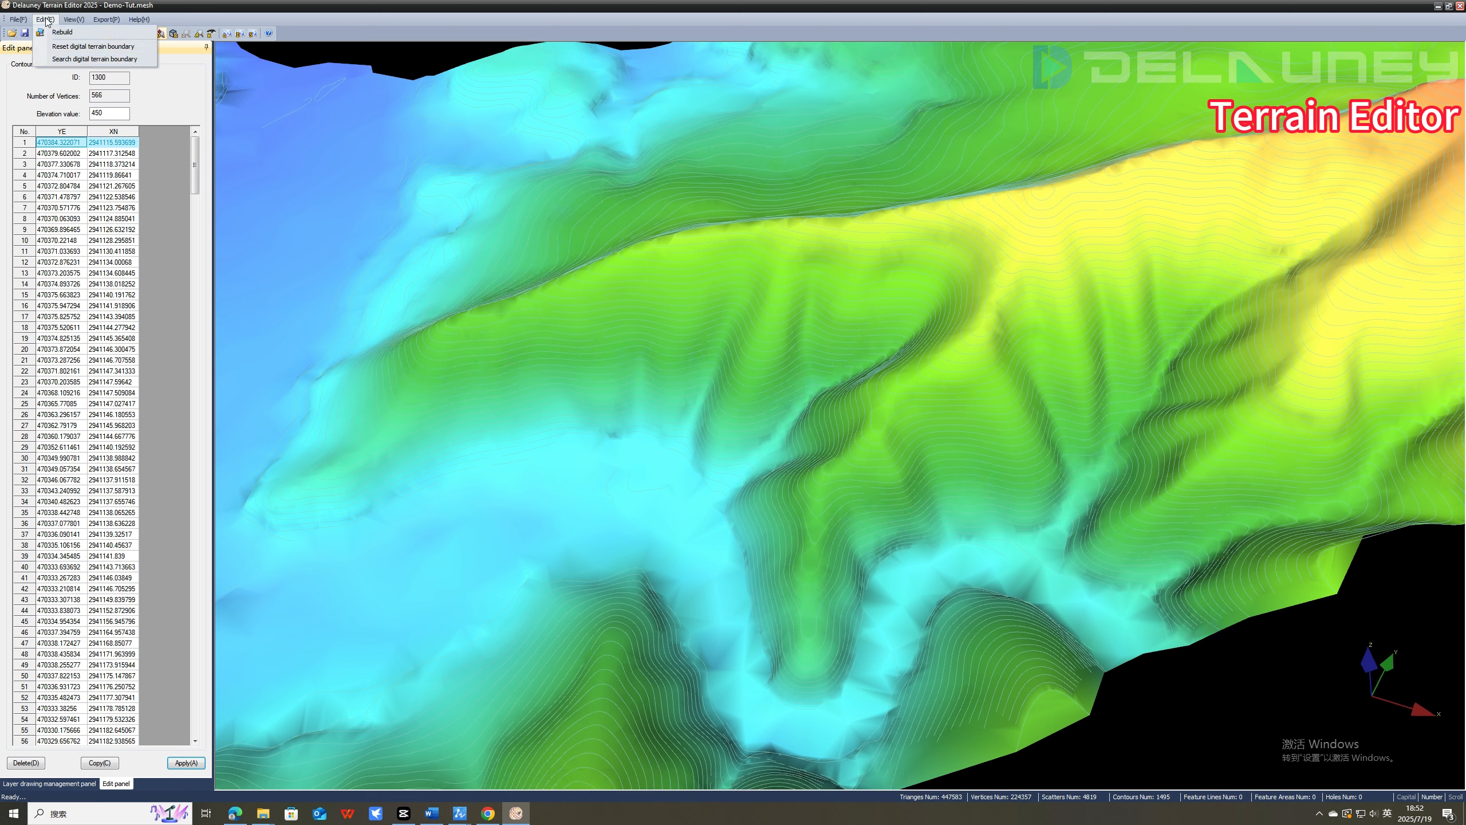
click(65, 31)
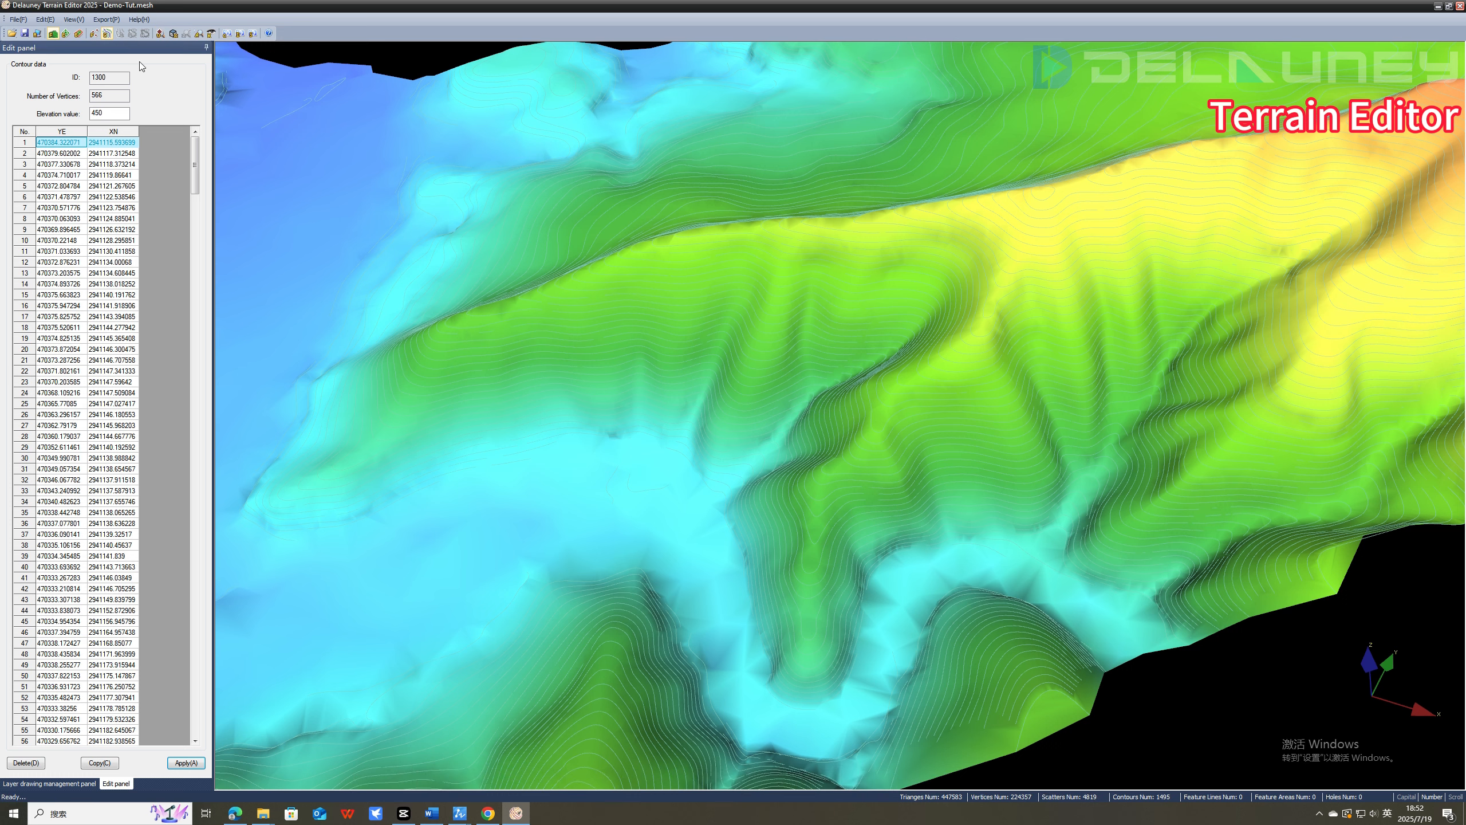
Hide the contours, save the modified Demo-Tut.mesh and exit the Terrain Editor.
click(107, 34)
click(24, 33)
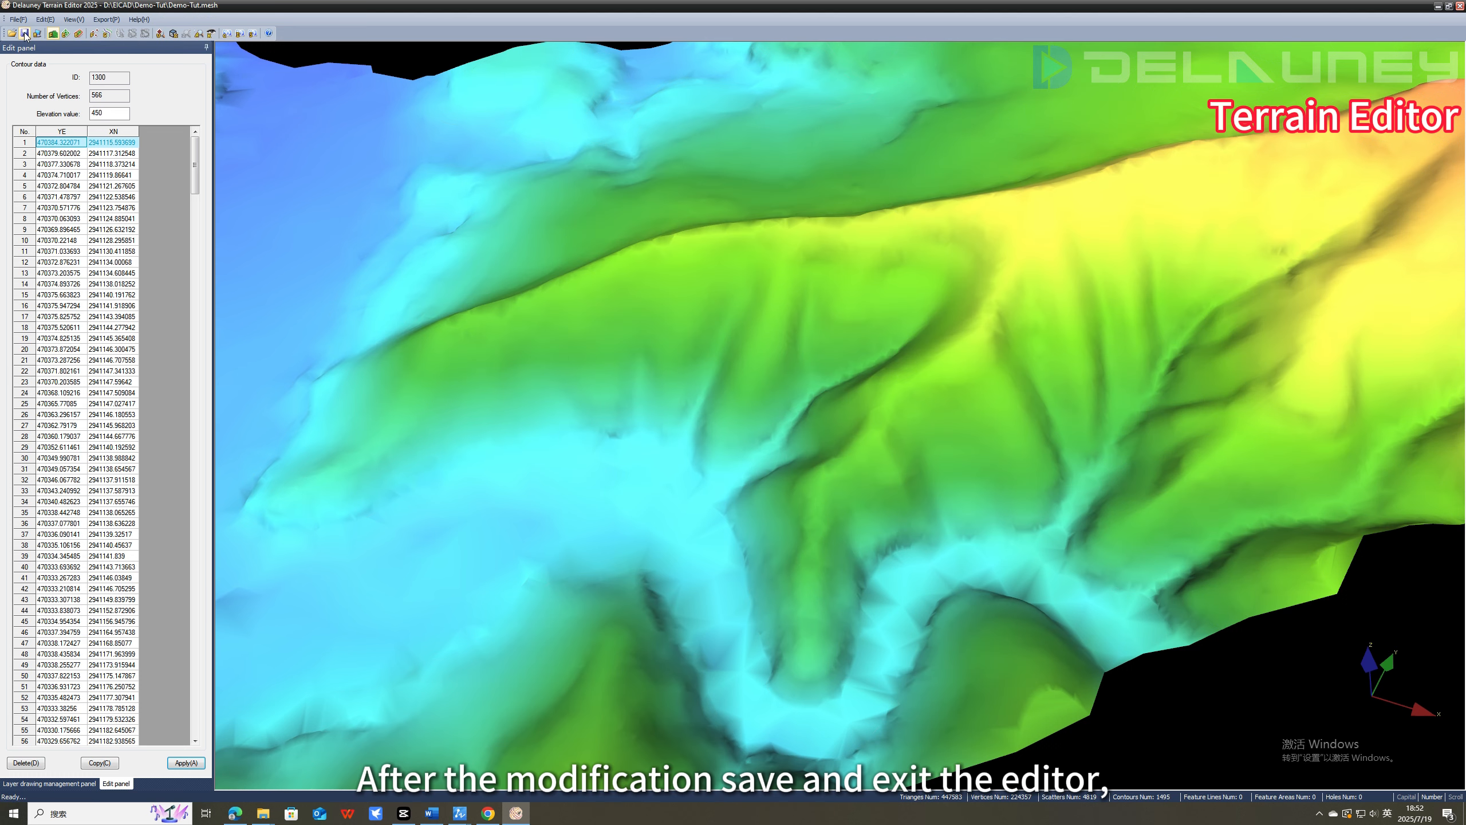
click(1452, 9)
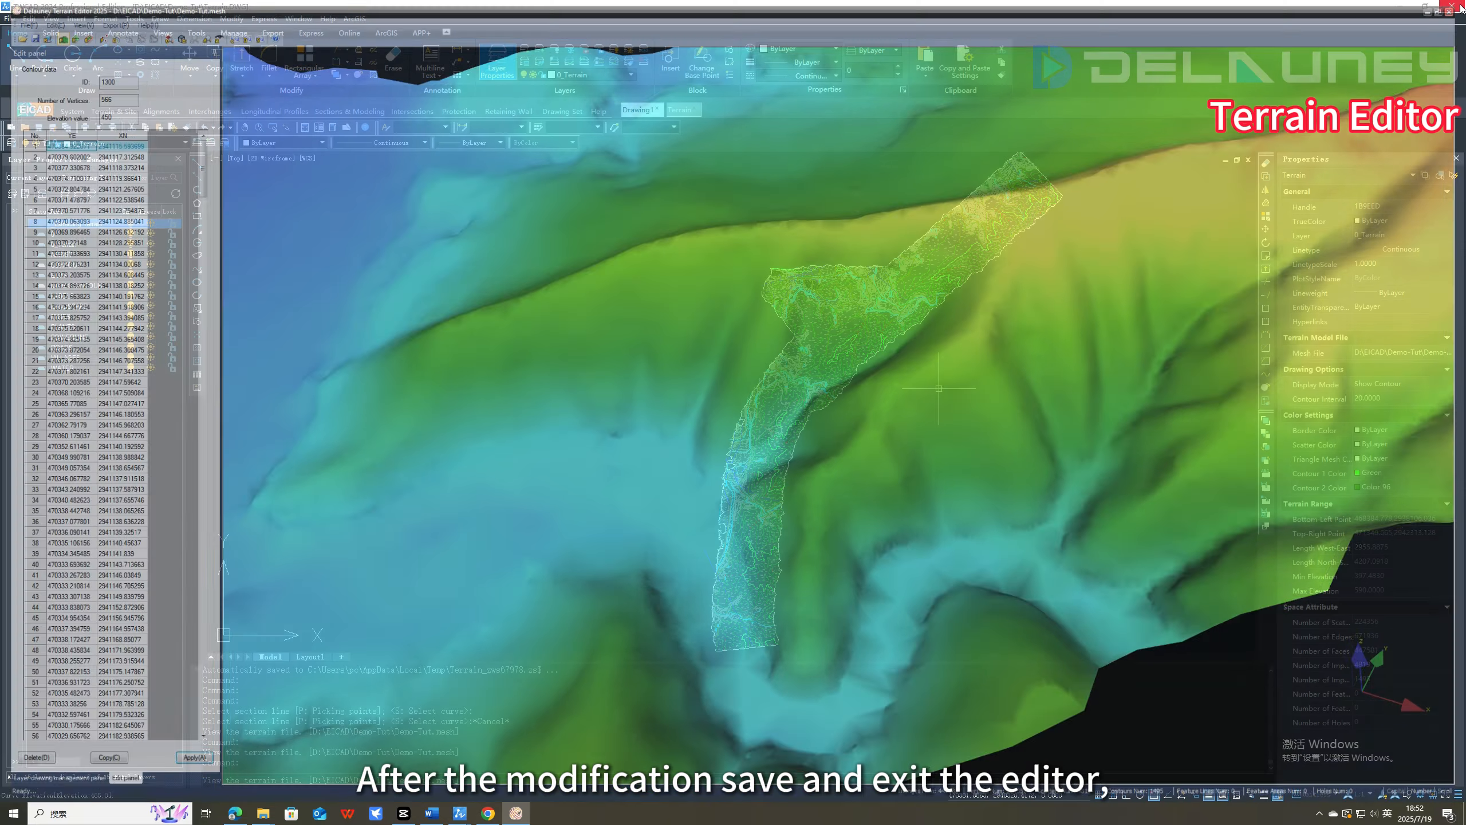